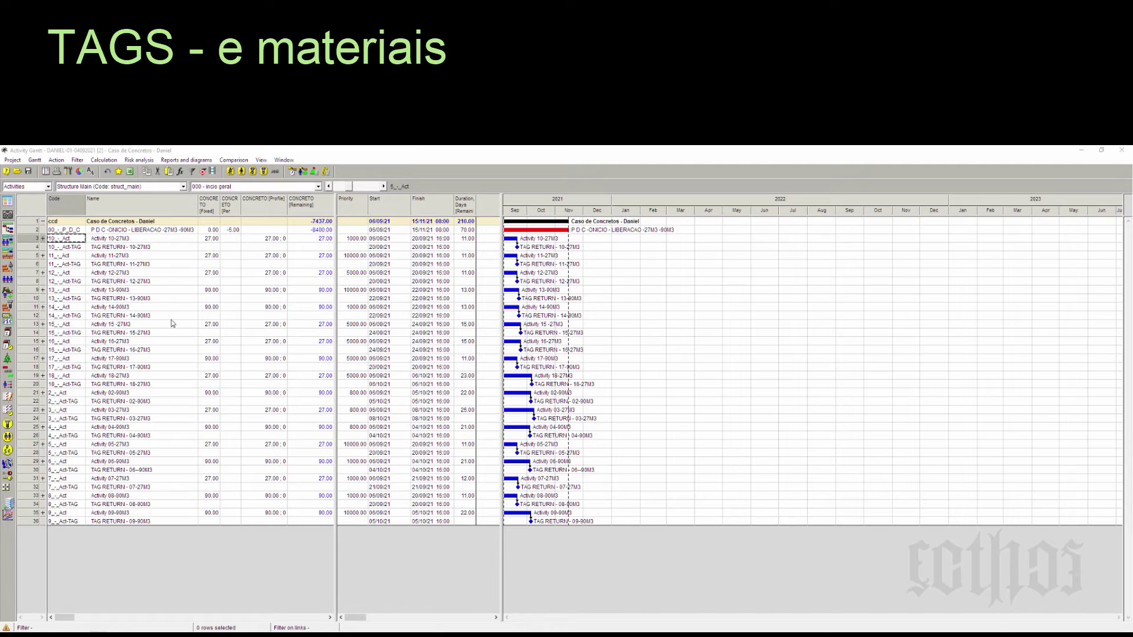
Examine the fixed concrete quantities, priorities and remaining durations of the 27 m3 and 90 m3 activities in the activity table
click(112, 240)
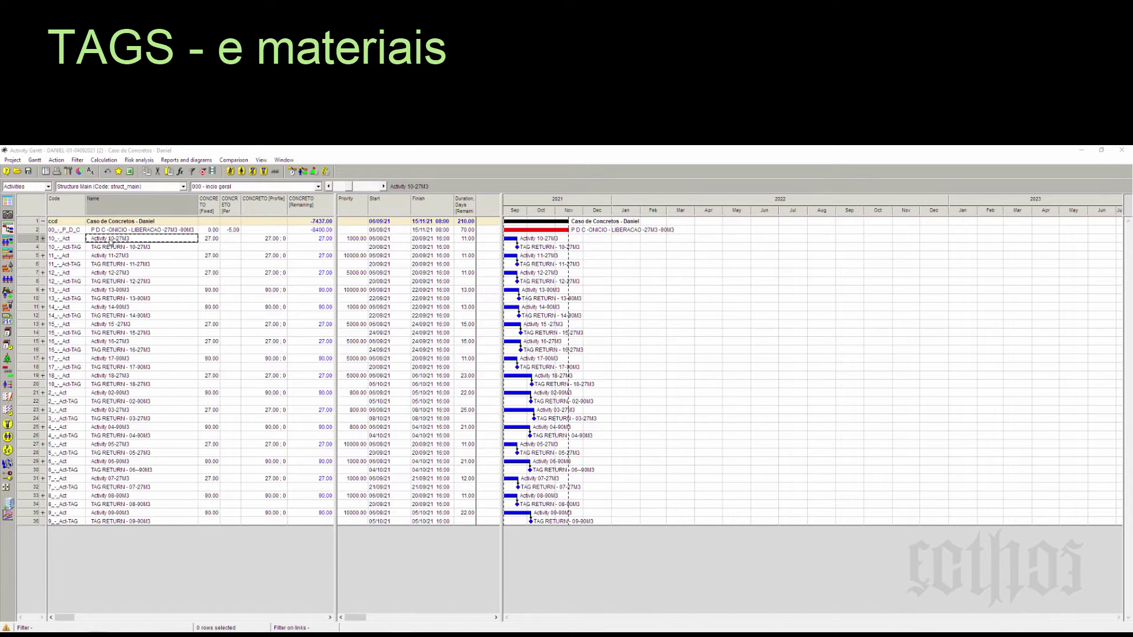
click(210, 240)
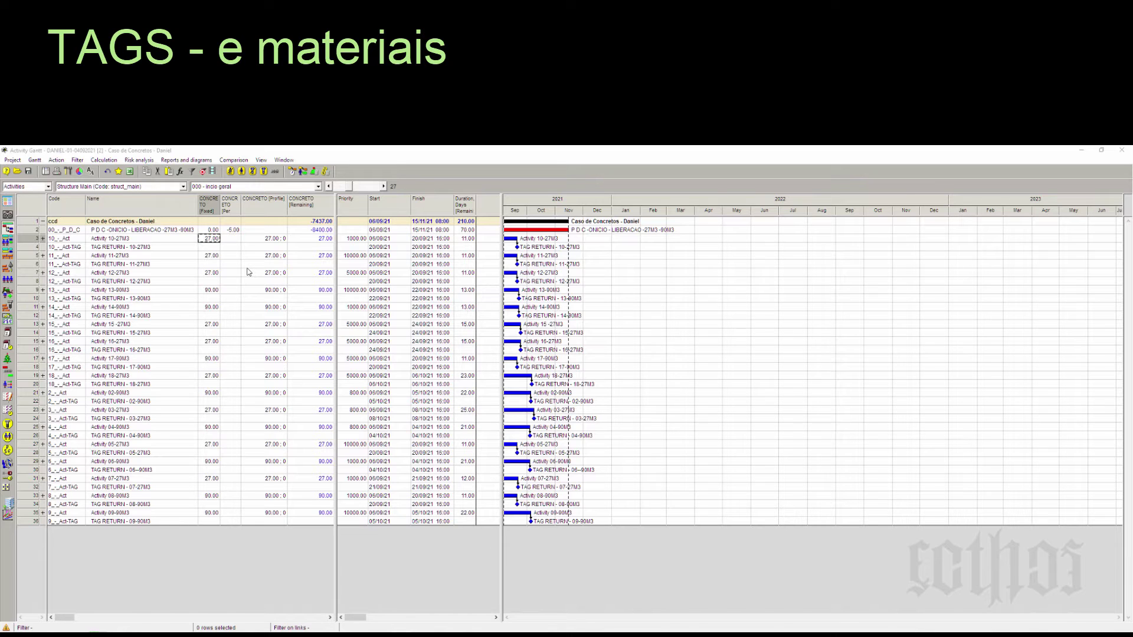
click(360, 213)
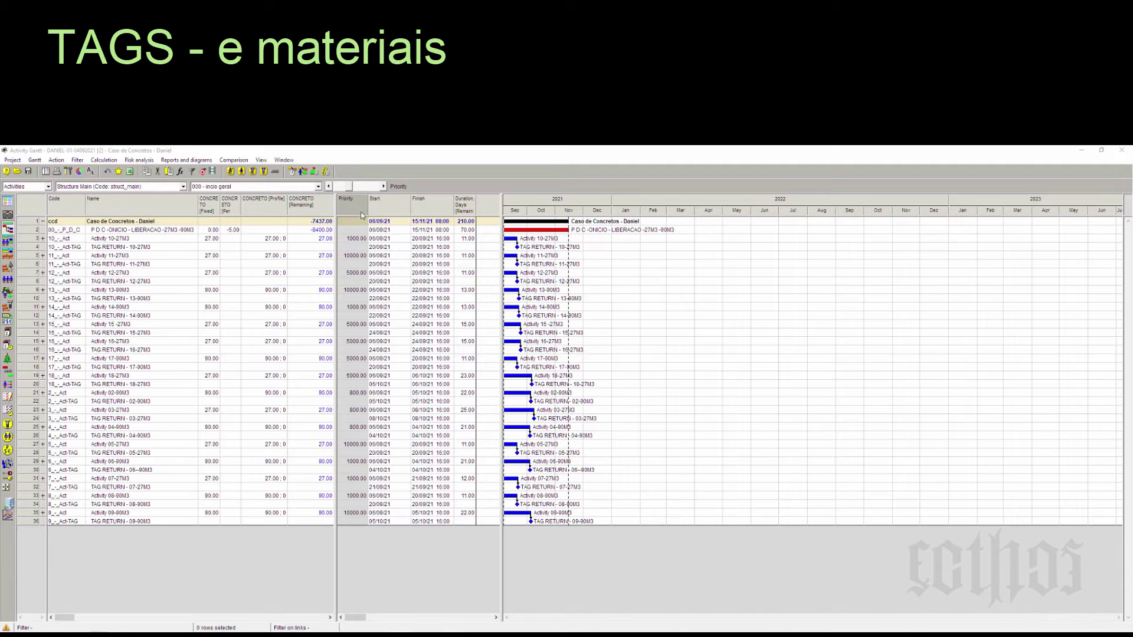
click(464, 210)
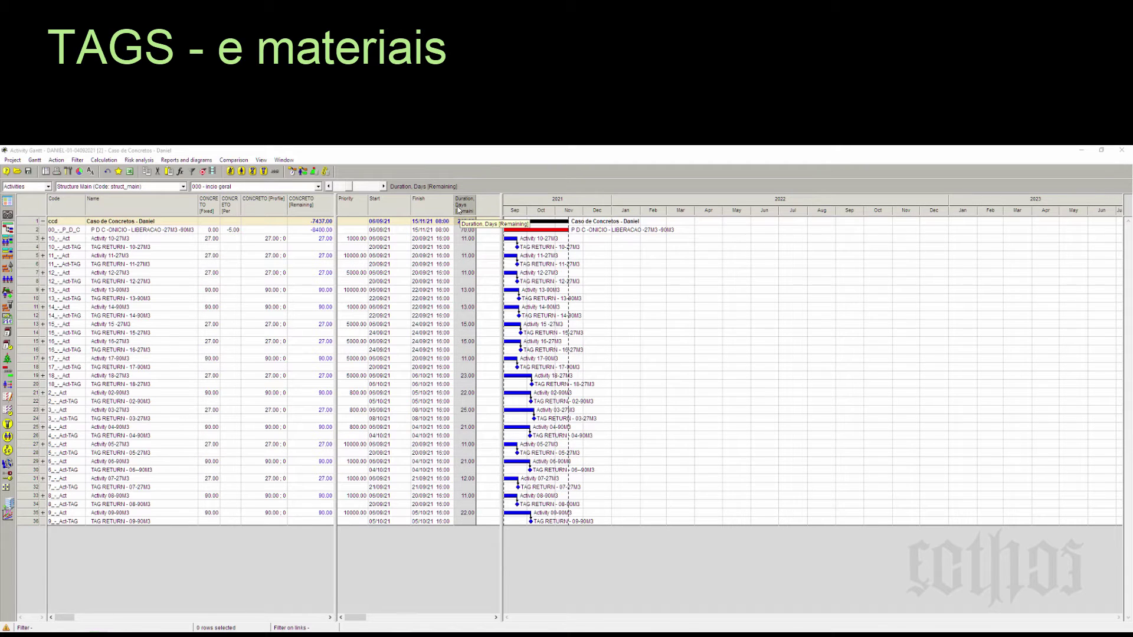
click(210, 212)
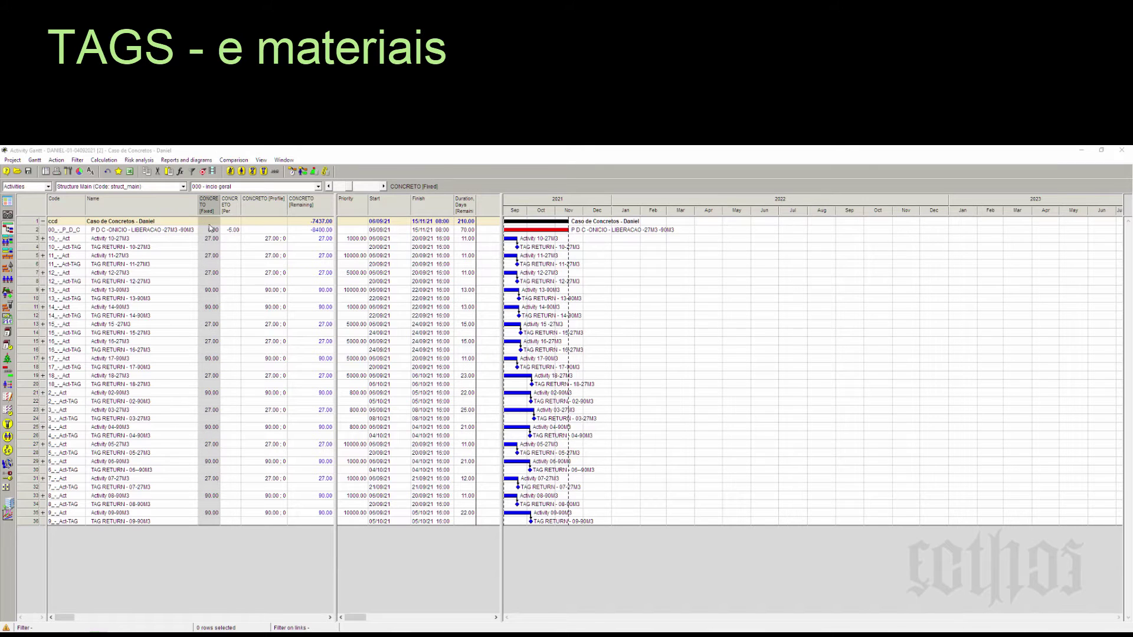
click(209, 239)
click(207, 256)
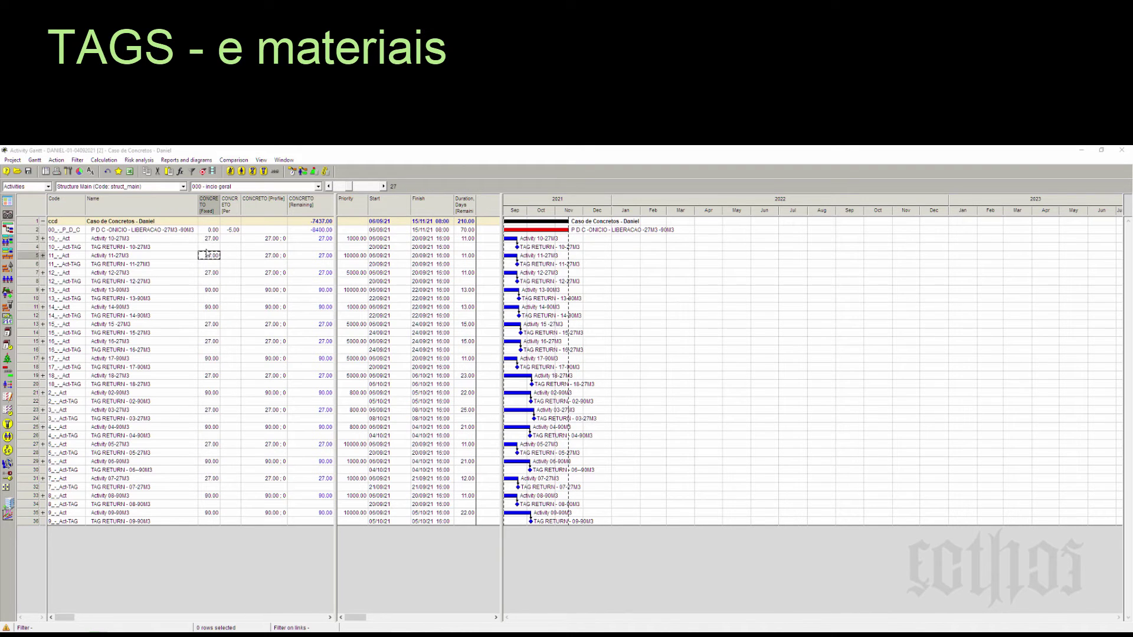
click(209, 239)
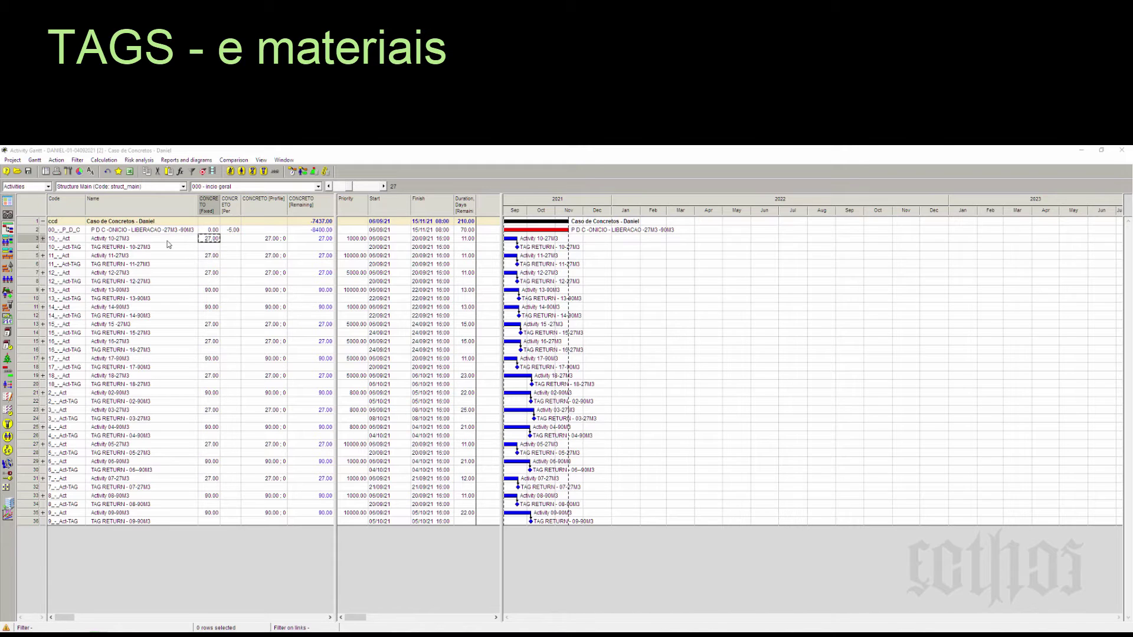
click(215, 290)
click(214, 307)
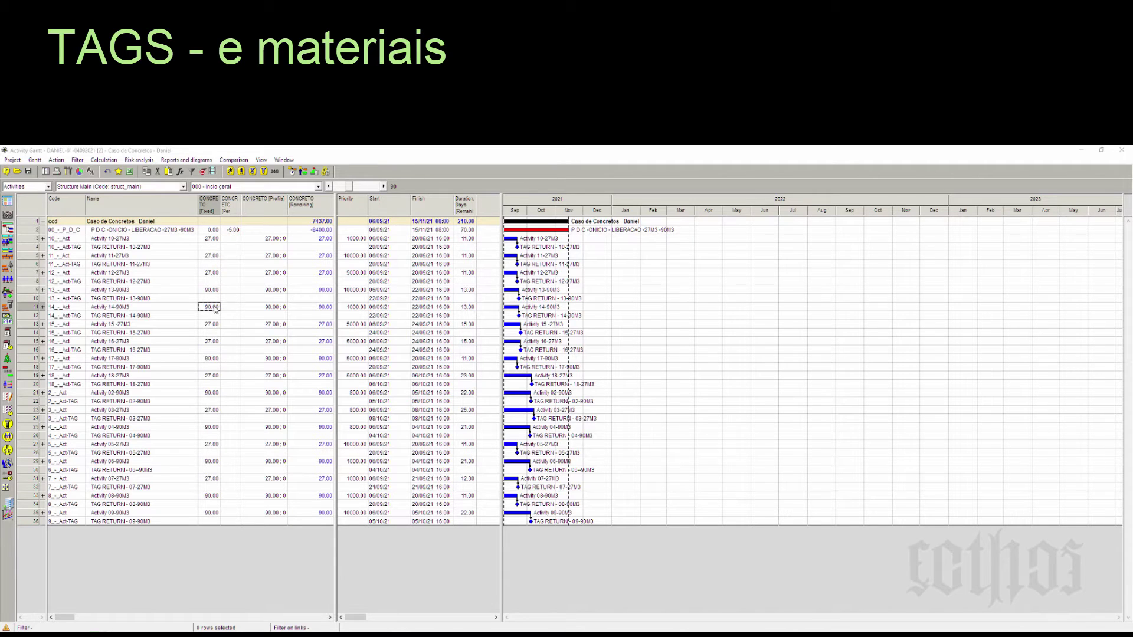
Compare Activity 10-27M3 with its return tag, TAG RETURN - 10-27M3, in the activity table
click(137, 248)
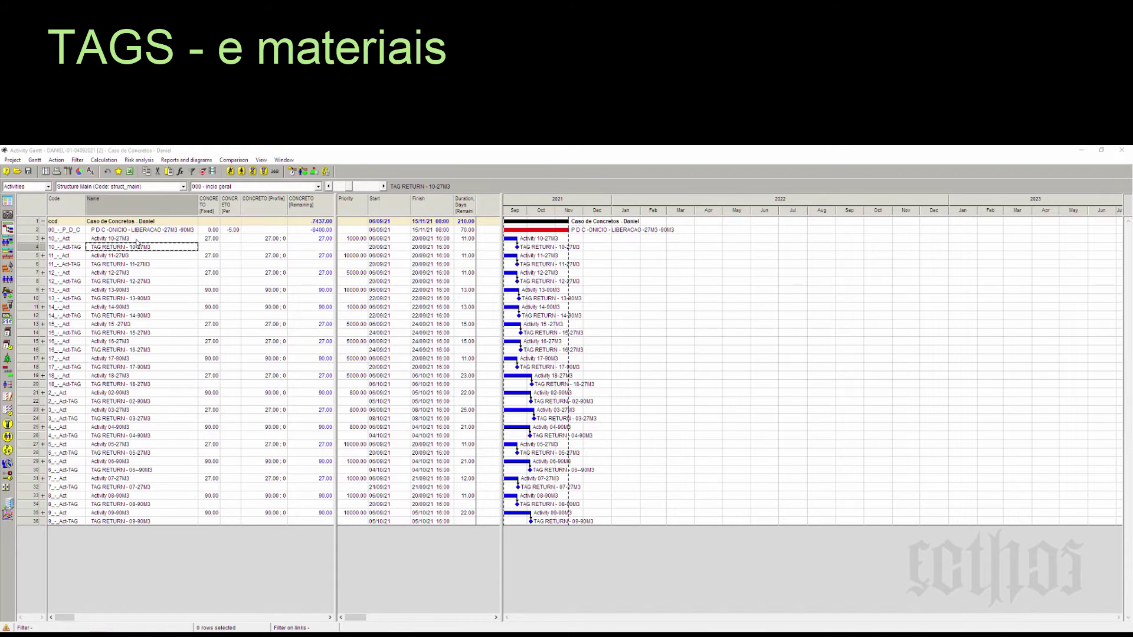
click(137, 240)
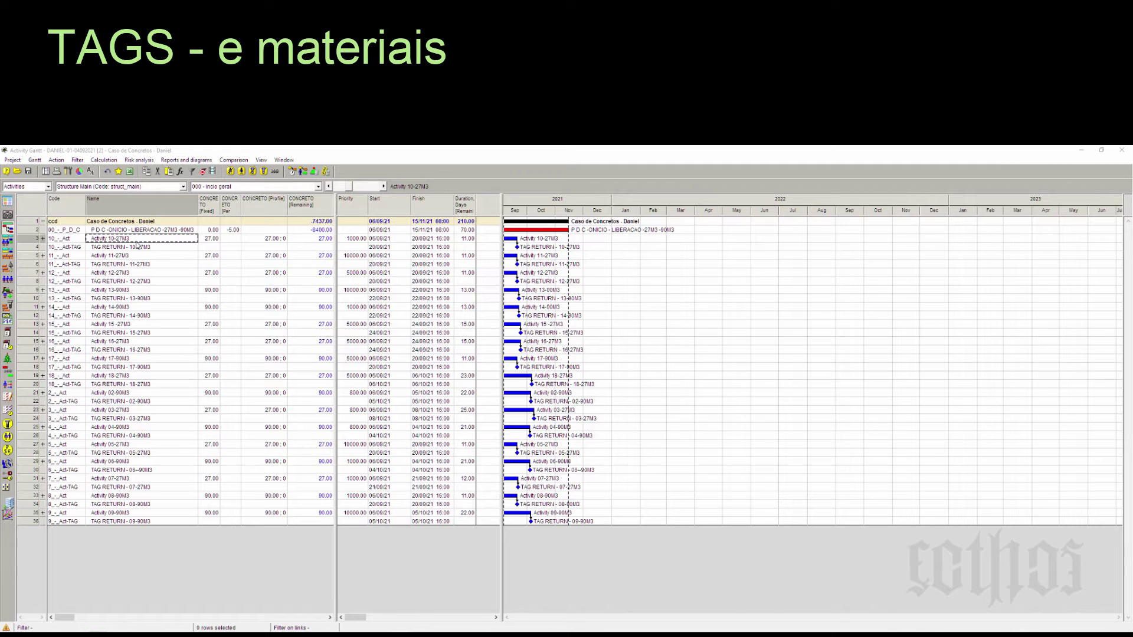
click(137, 248)
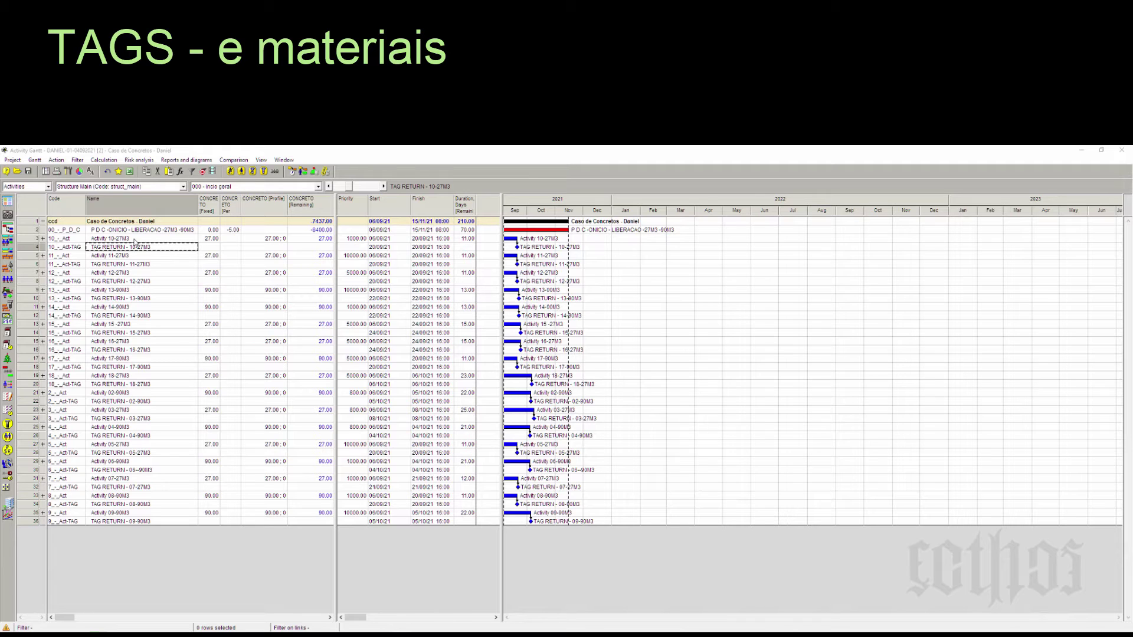
click(136, 240)
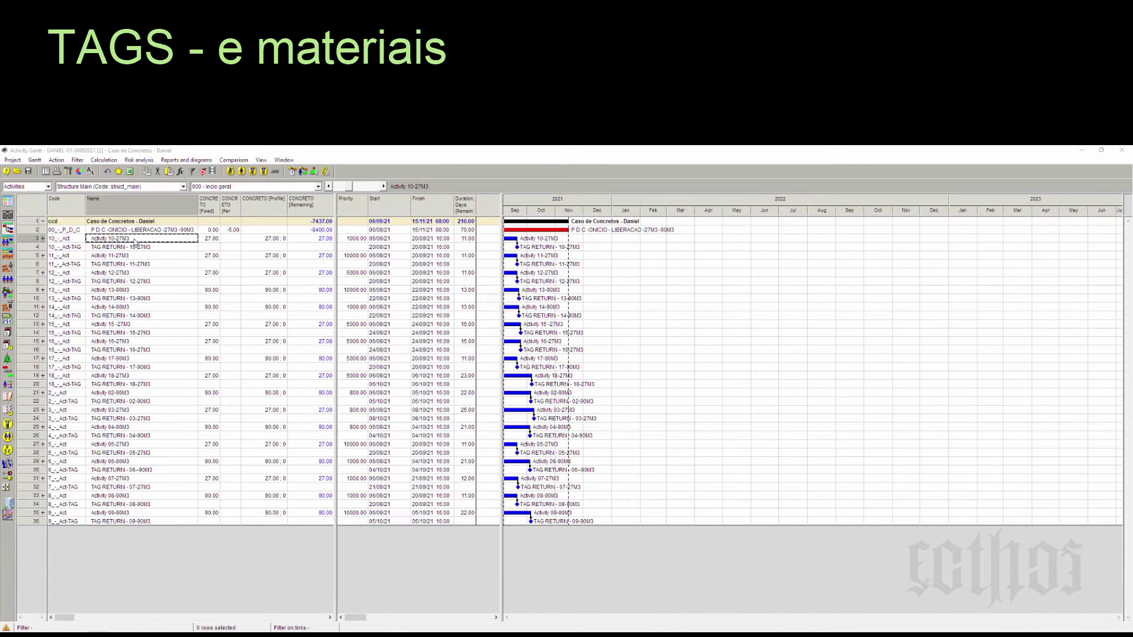
Widen the CONCRETO (Per hour) column and select its value for the P D C release activity
click(29, 231)
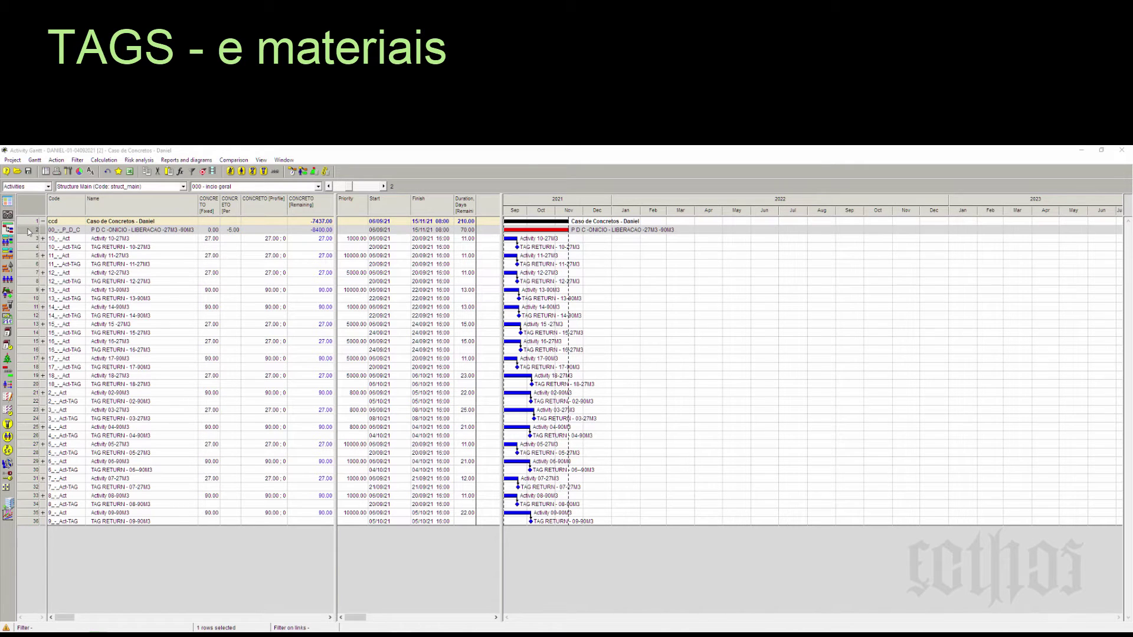
click(120, 230)
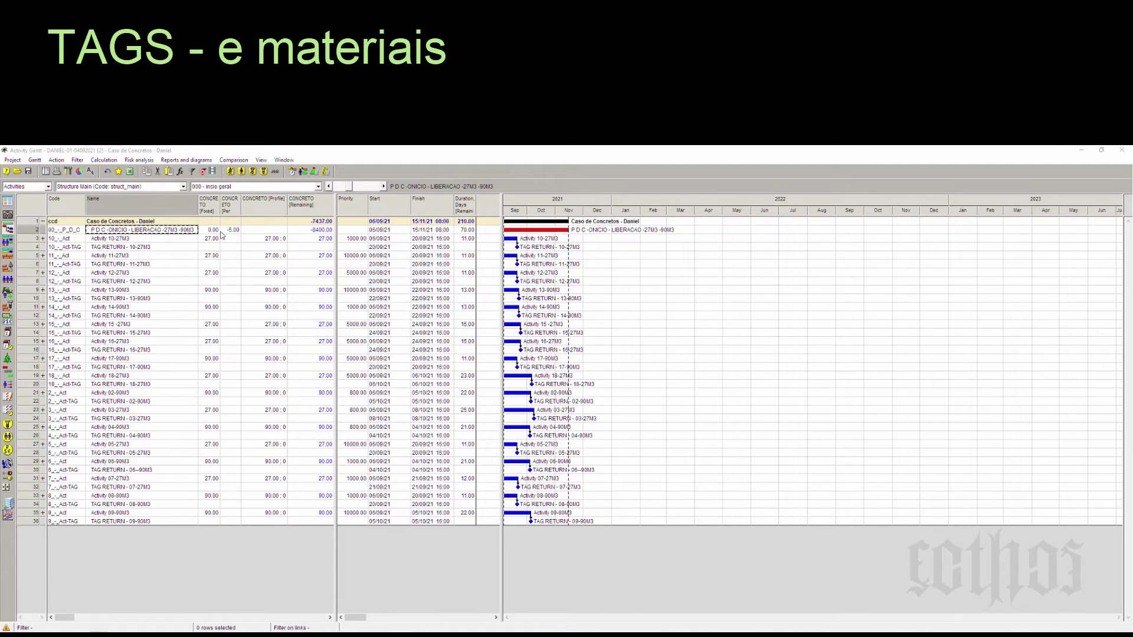
drag(241, 207, 258, 208)
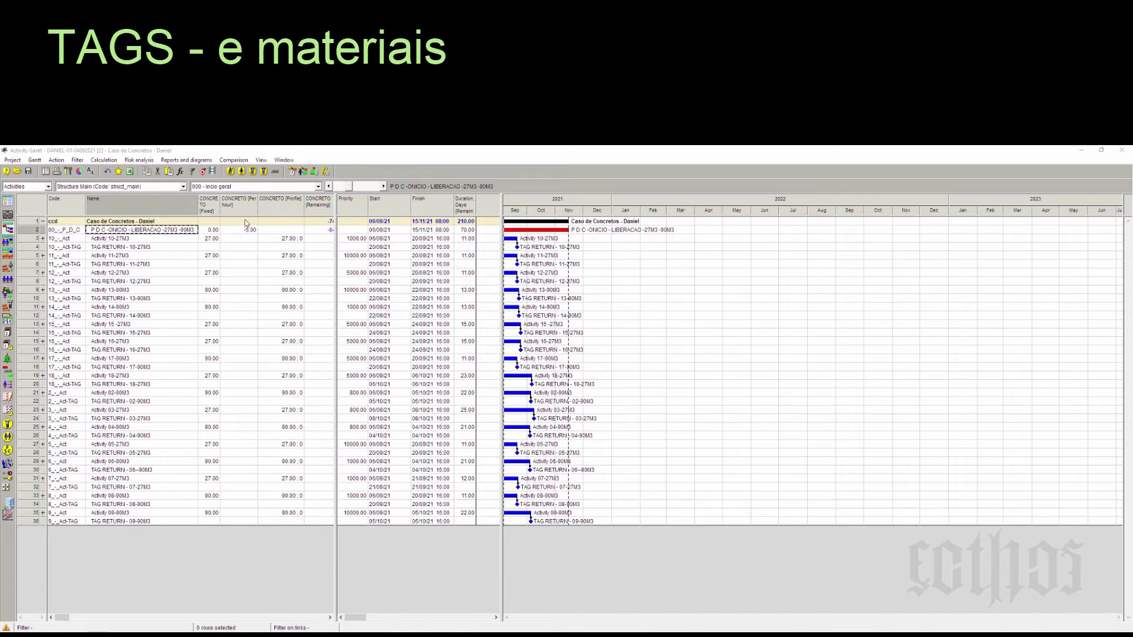
click(239, 230)
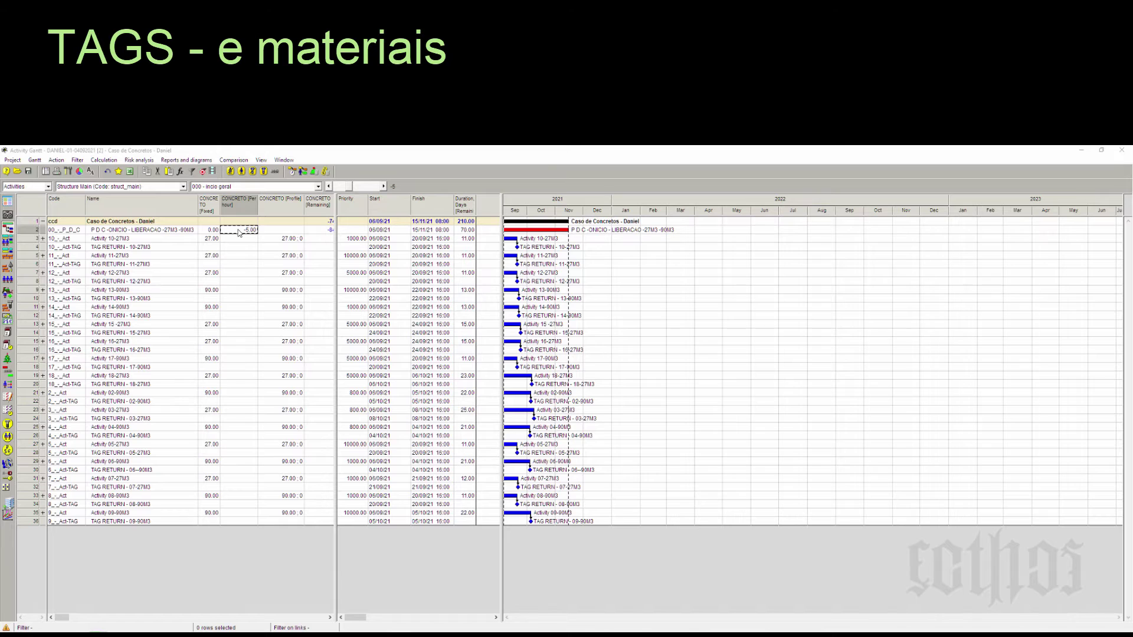
Check the calendar assigned to the P D C release activity in its properties, and close them
click(32, 230)
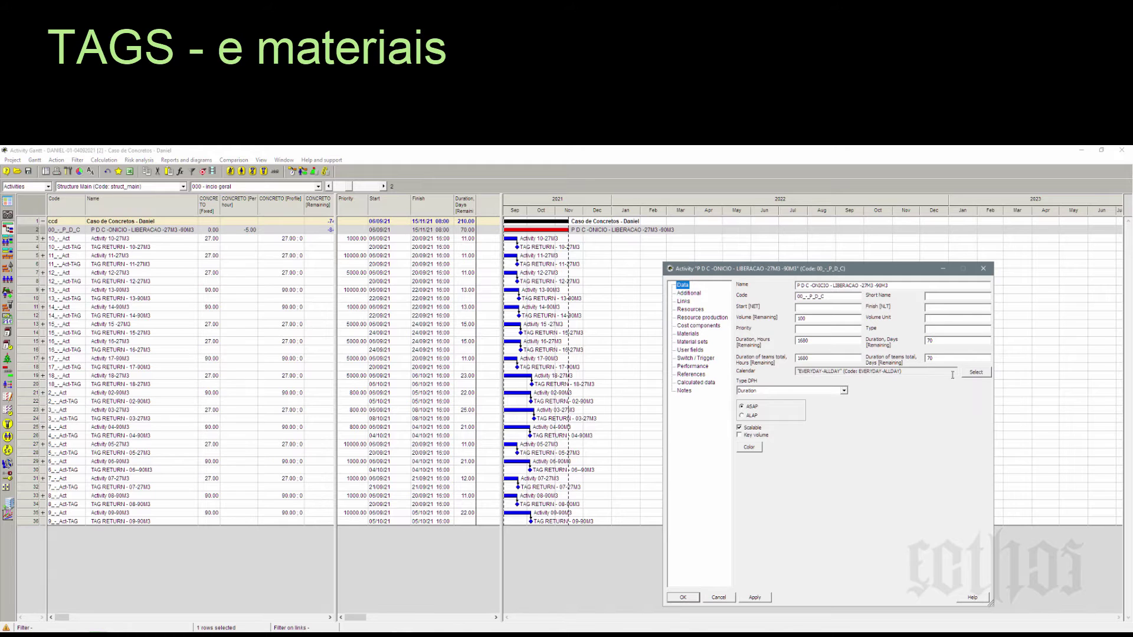
drag(937, 372, 799, 373)
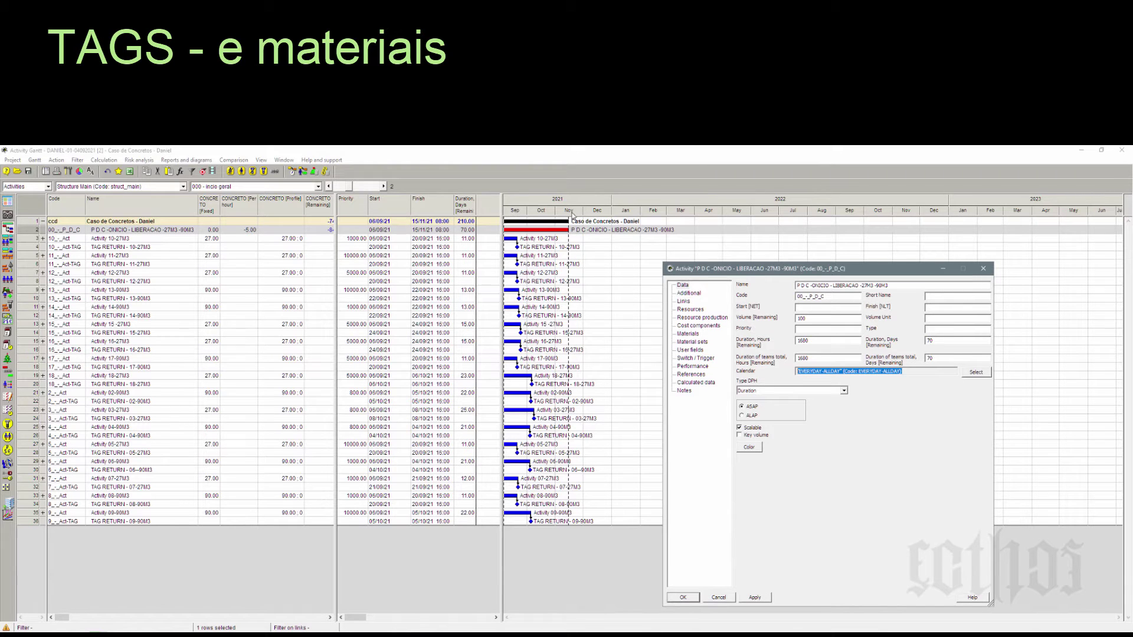
click(759, 600)
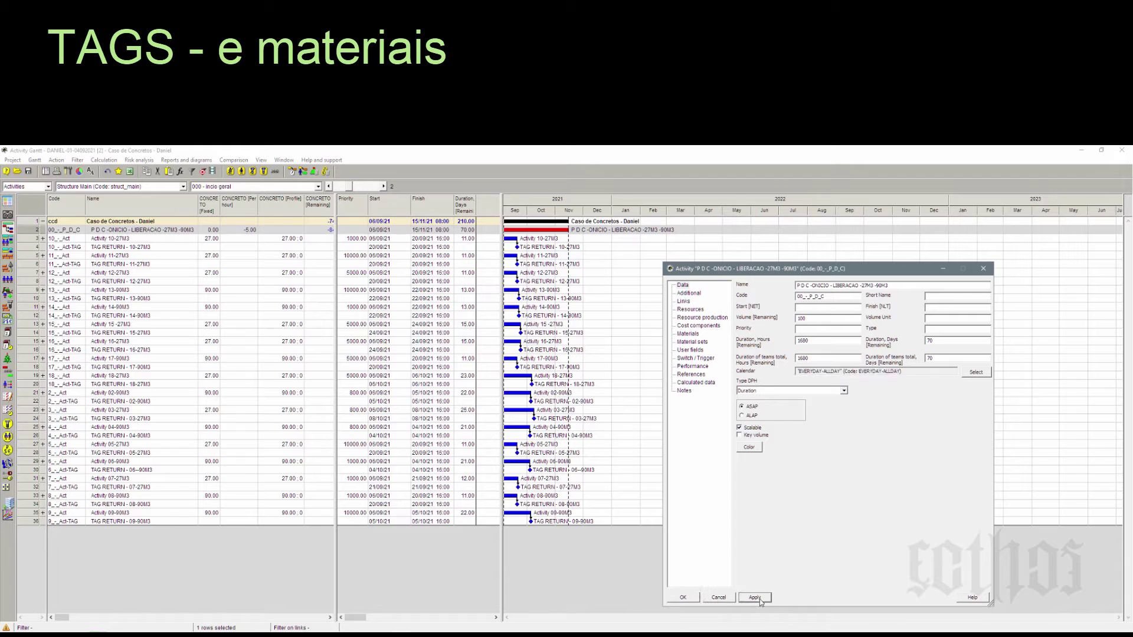
click(684, 597)
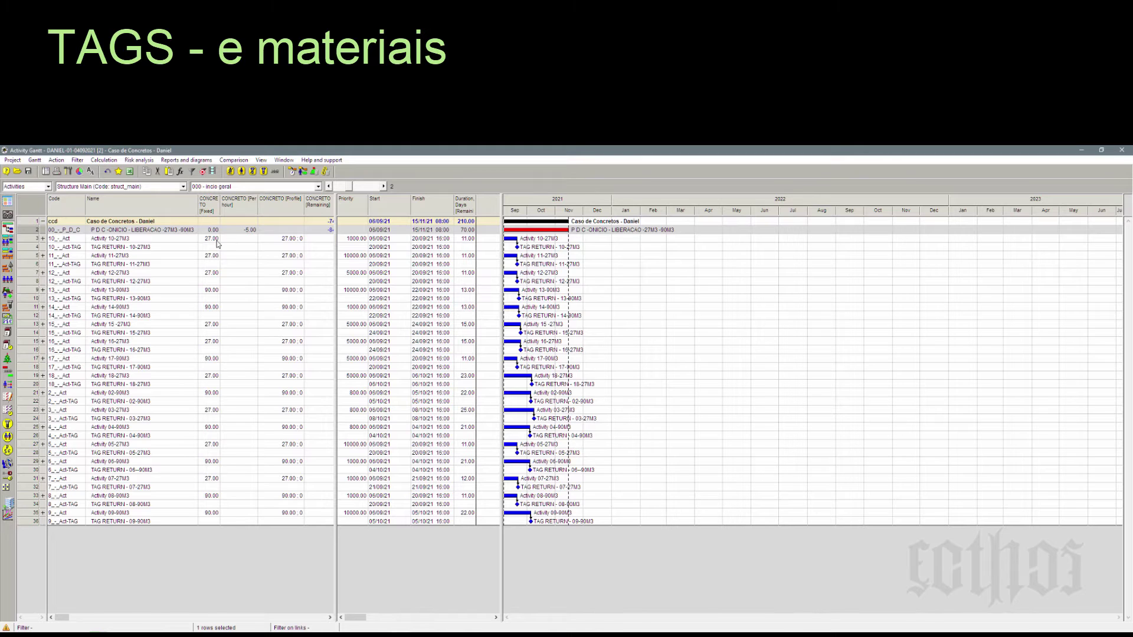
Expand Activity 10-27M3 to inspect the team assigned to it, and collapse it again
click(42, 239)
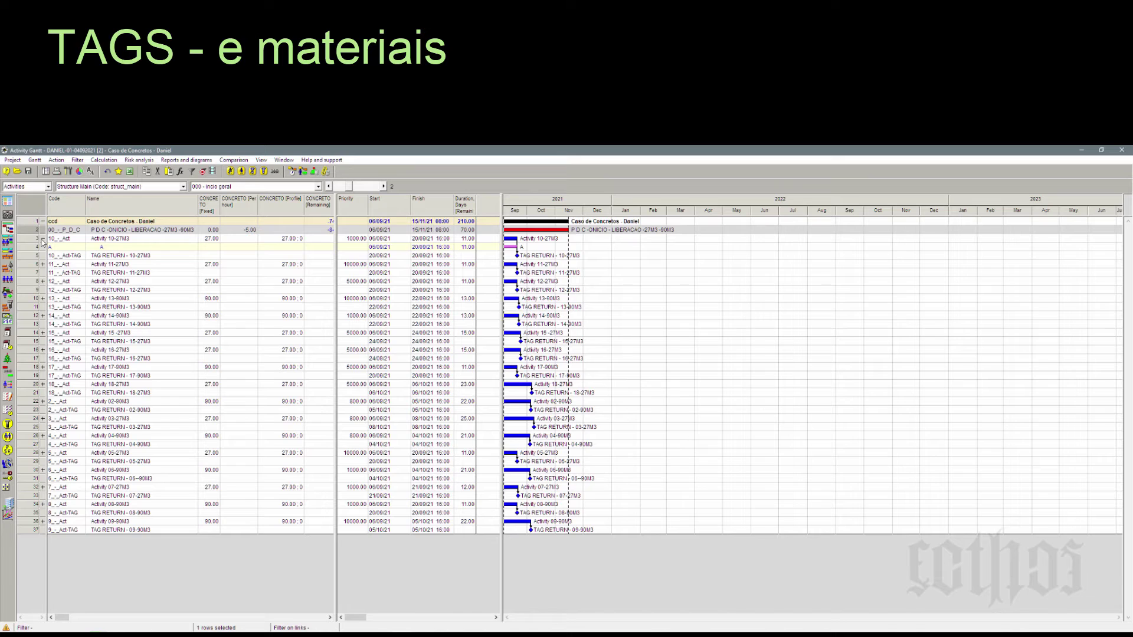
click(96, 249)
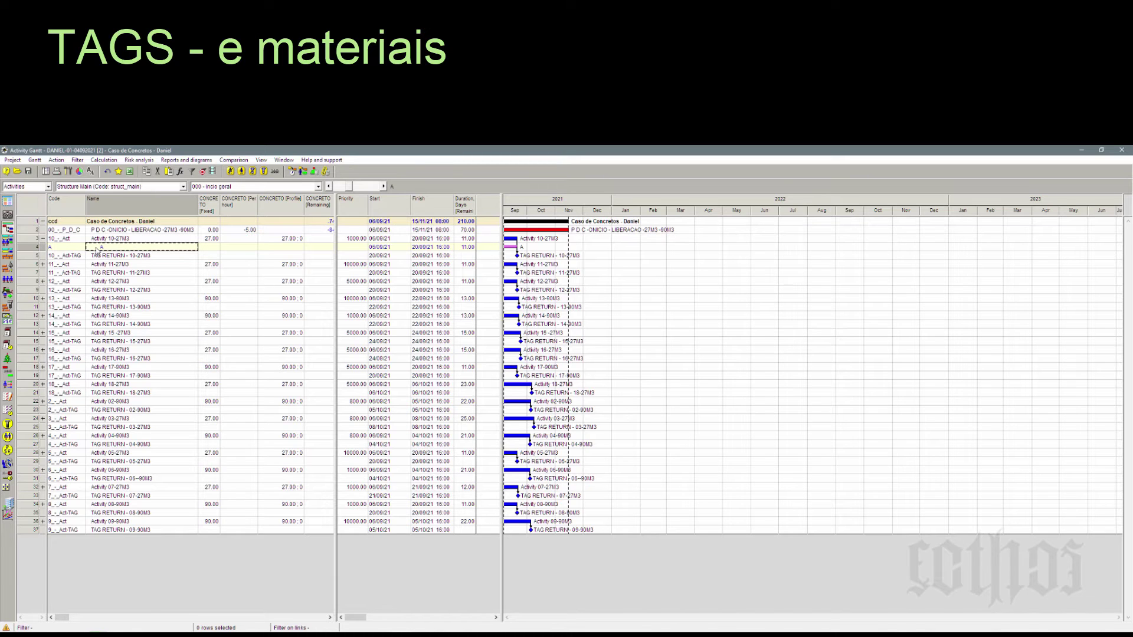
click(43, 239)
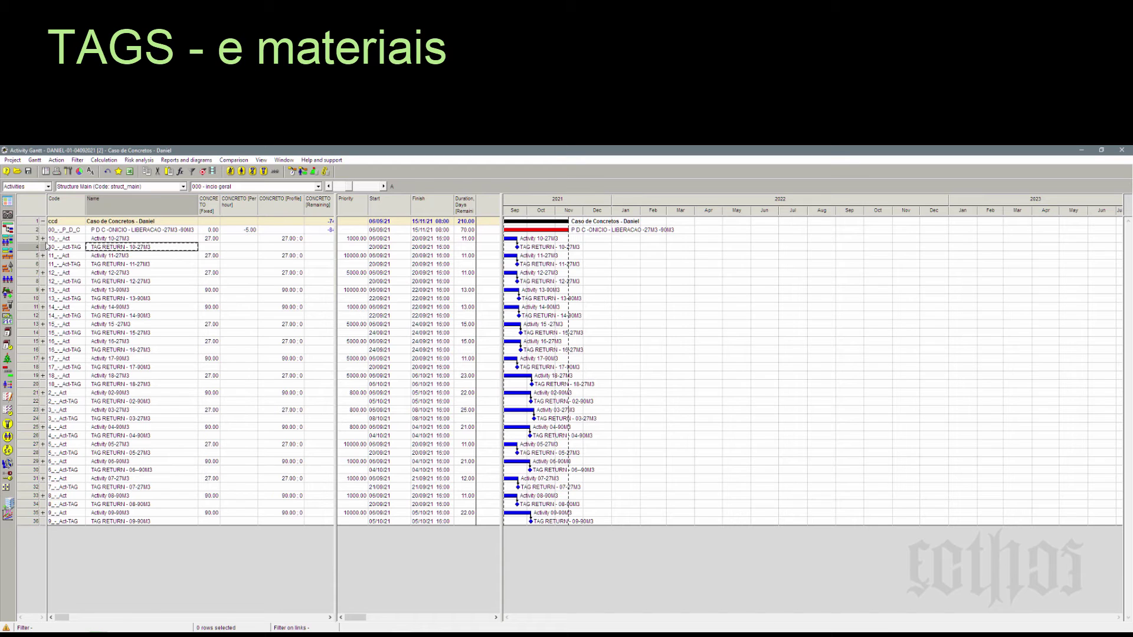
Check the calendars and duration types of Activity 10-27M3 and TAG RETURN - 10-27M3 in their properties, and close them
click(31, 239)
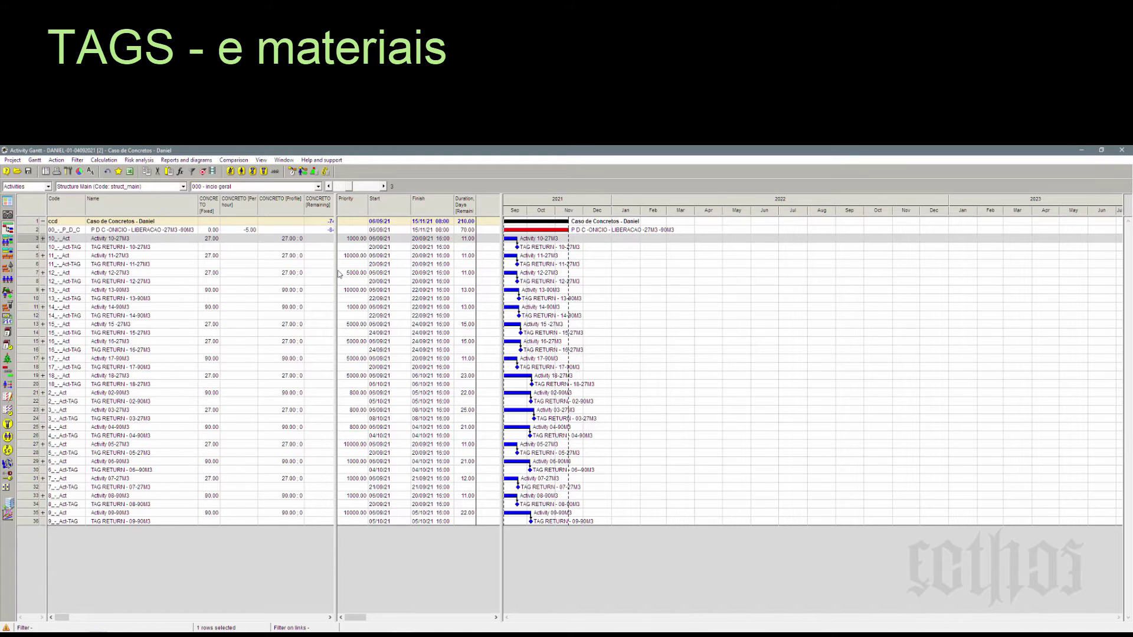
key(Return)
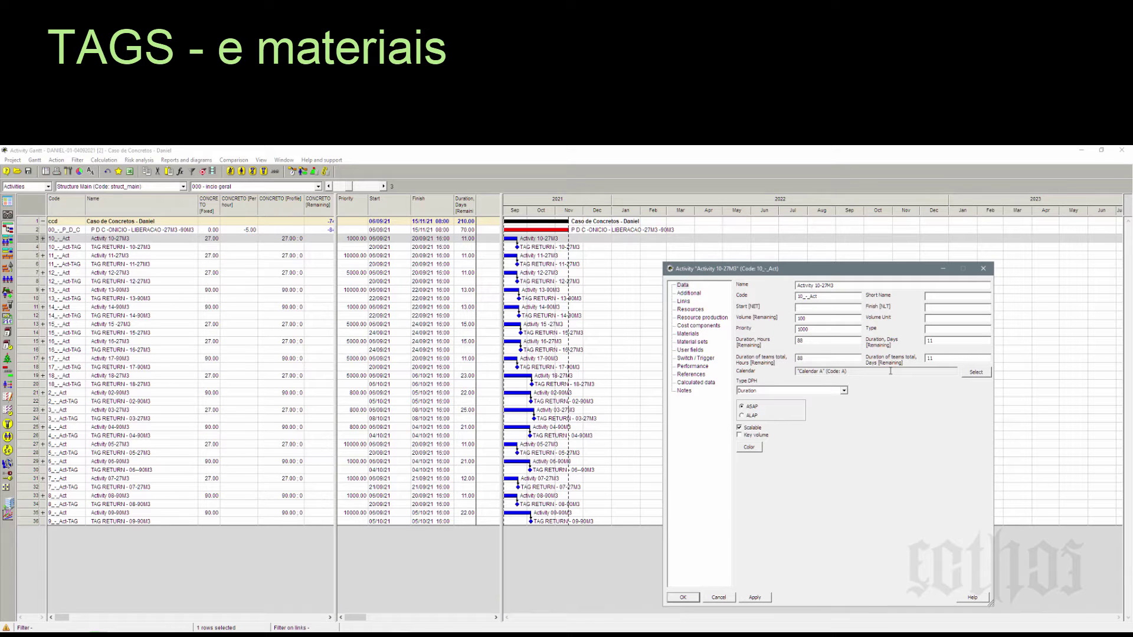
click(133, 250)
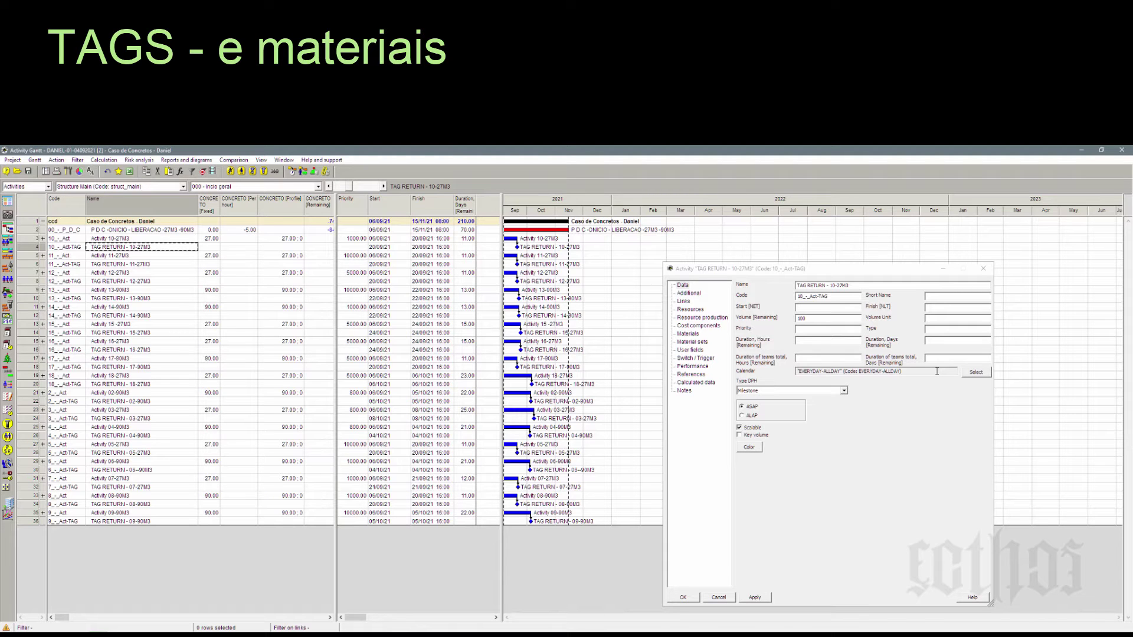
click(983, 269)
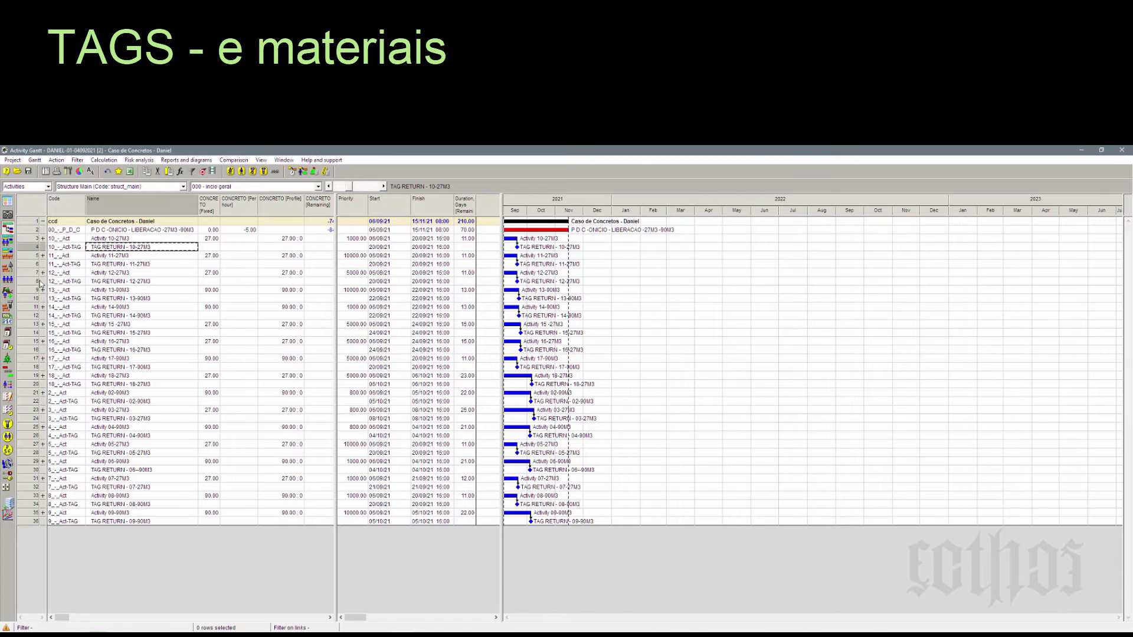
Review the return tags that follow Activity 10-27M3 and Activity 11-27M3 in the table
click(99, 238)
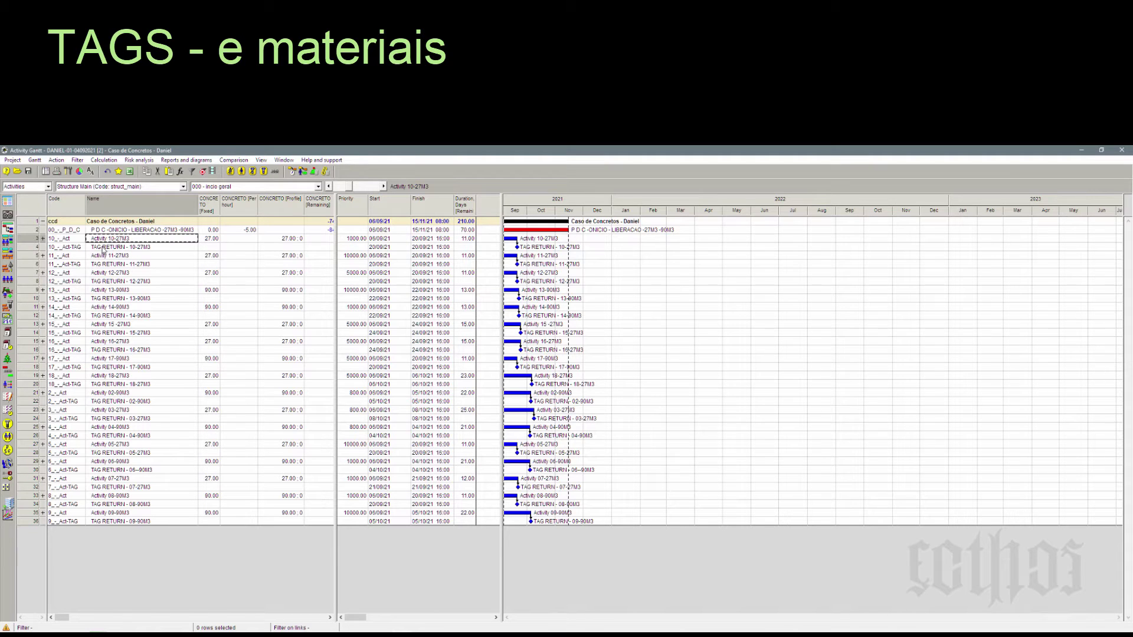
click(103, 247)
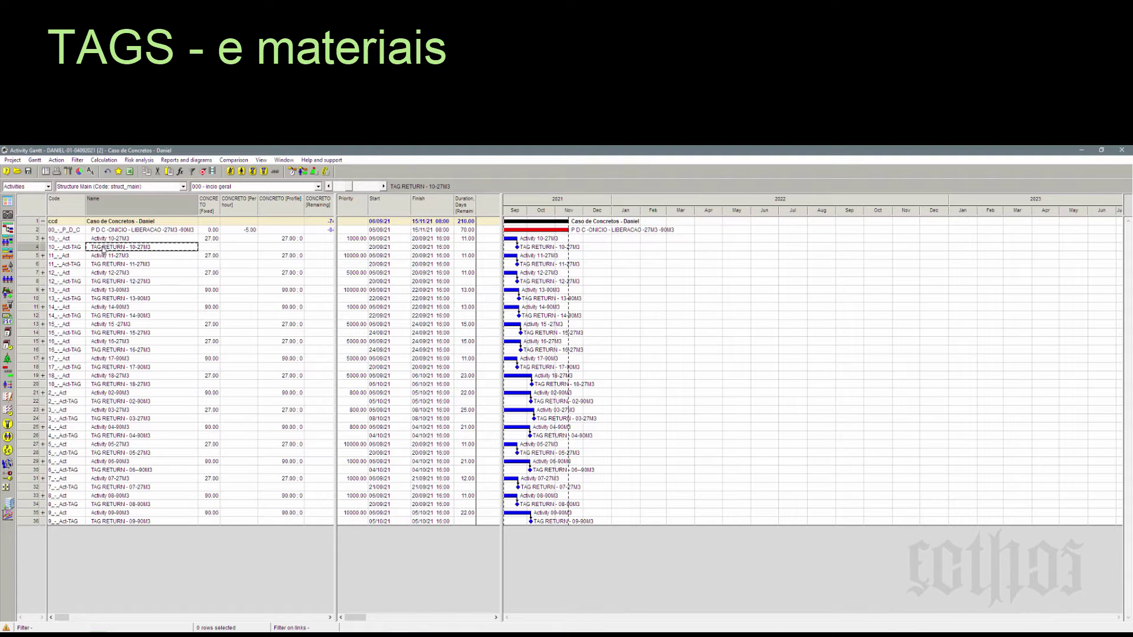
click(110, 264)
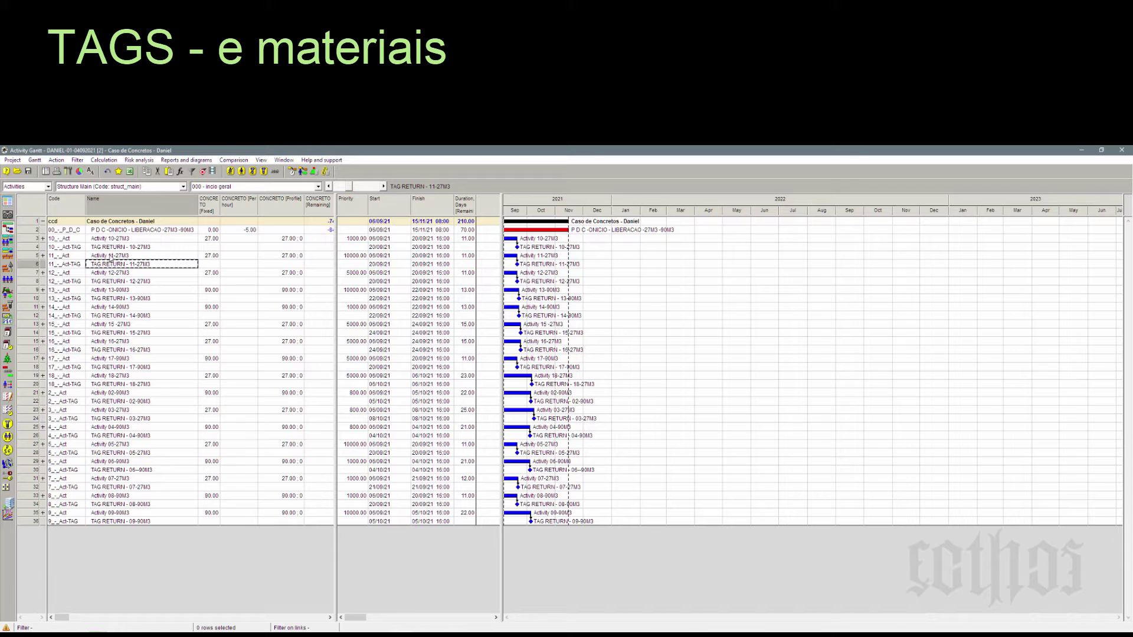
click(110, 248)
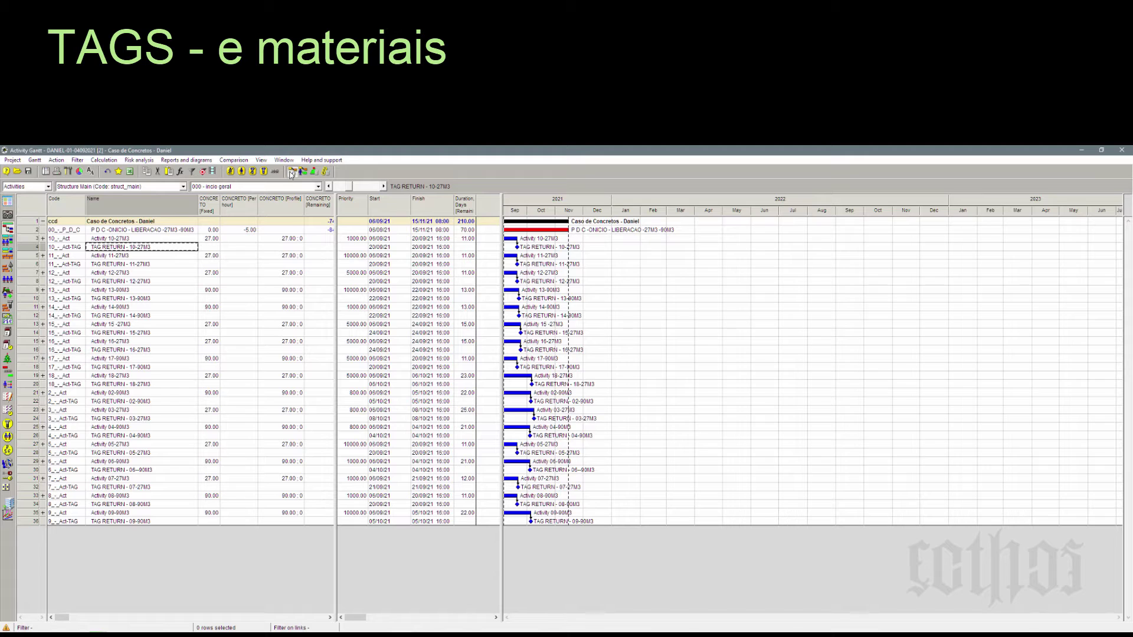
Open the properties of the Finish-Start link from Activity 10-27M3 to TAG RETURN - 10-27M3
double_click(601, 372)
click(688, 448)
double_click(538, 247)
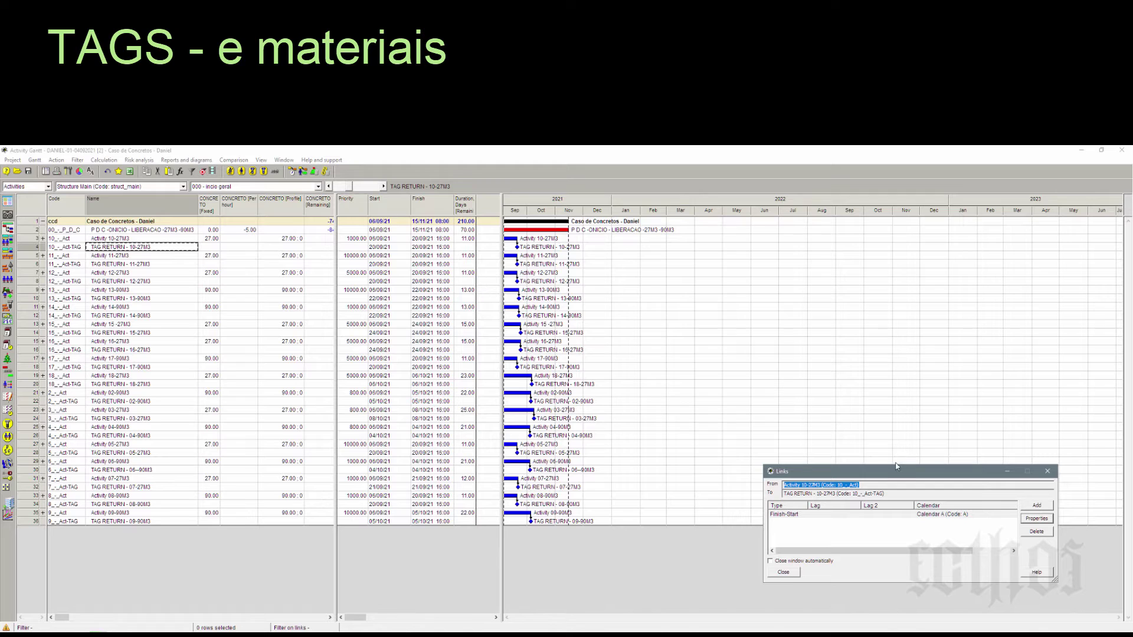
drag(892, 474, 794, 348)
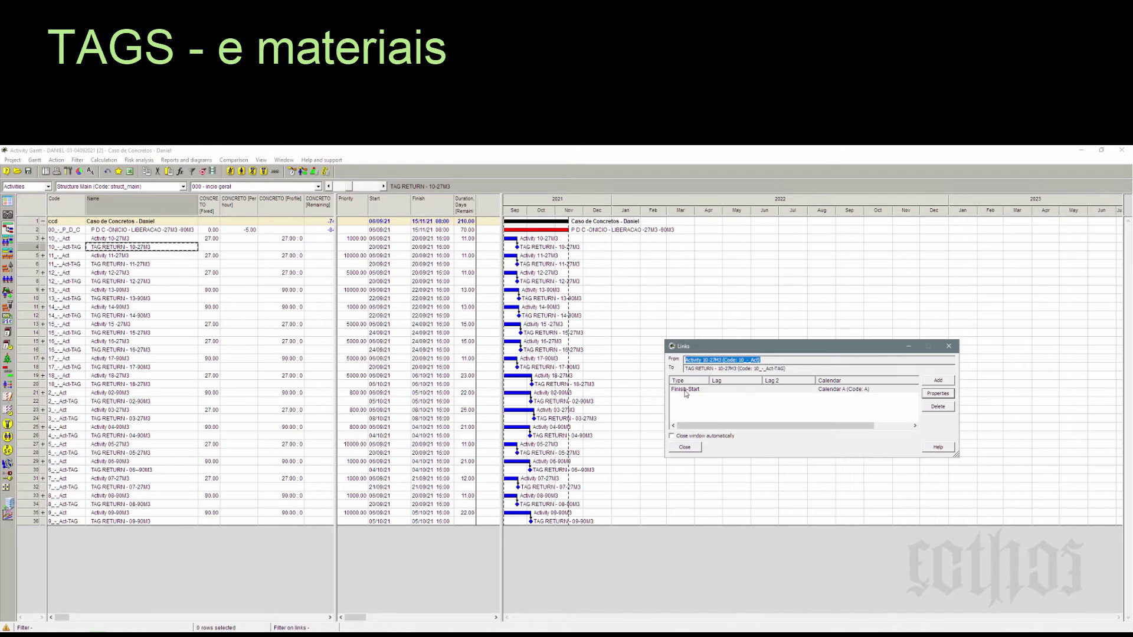
click(685, 391)
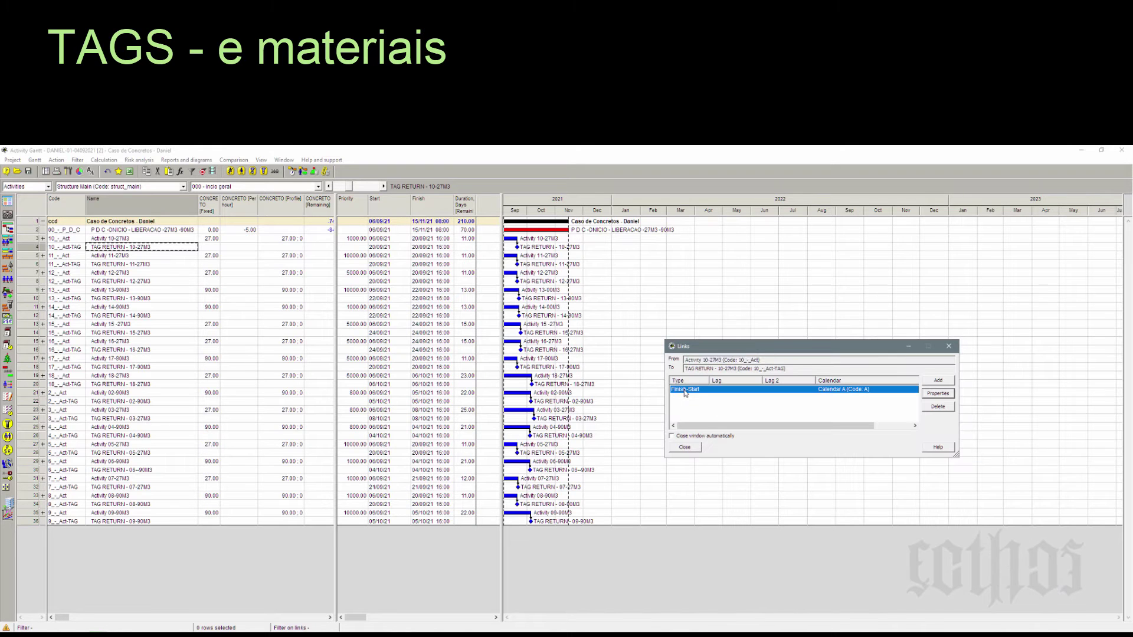
click(938, 394)
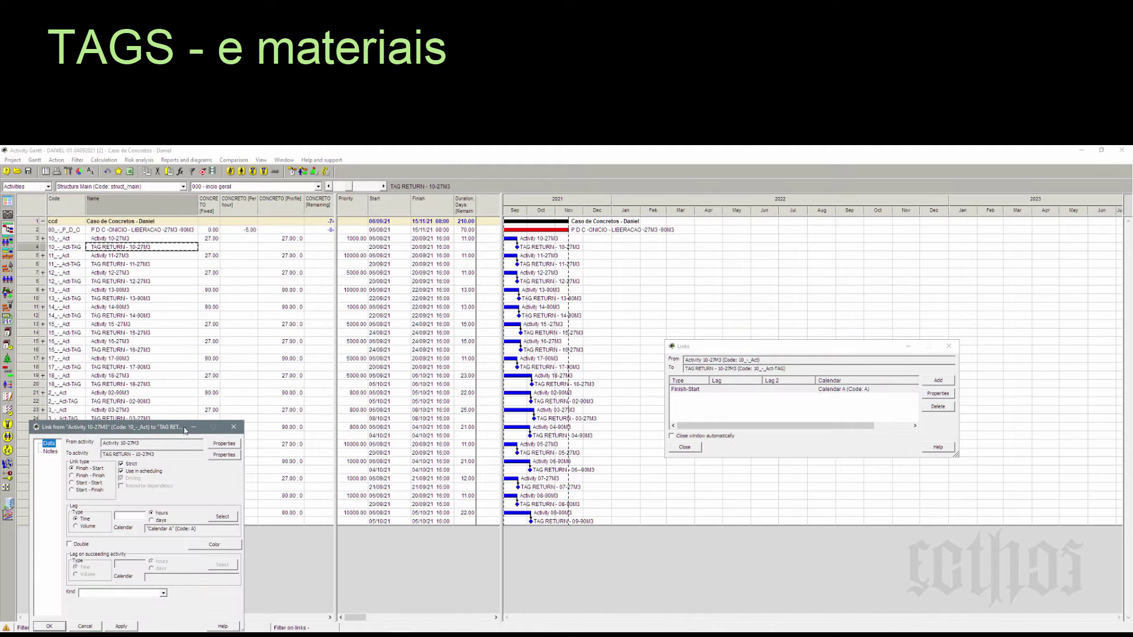
Check the type, lag and calendar of the link from Activity 10-27M3 to its return tag, and close the link windows
drag(179, 427, 805, 273)
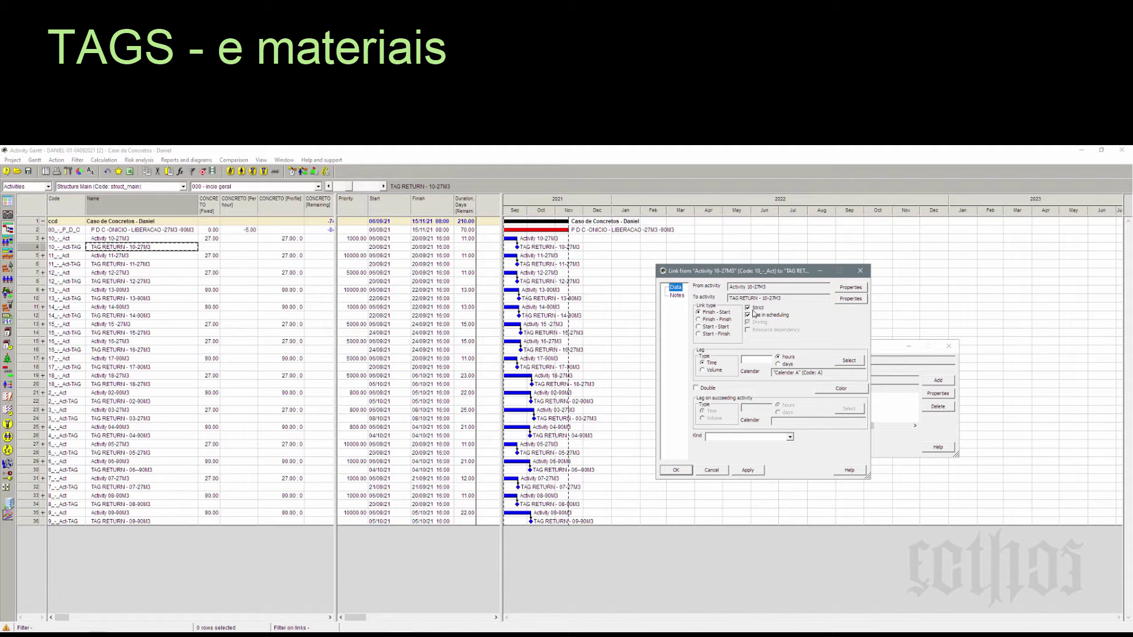
click(714, 471)
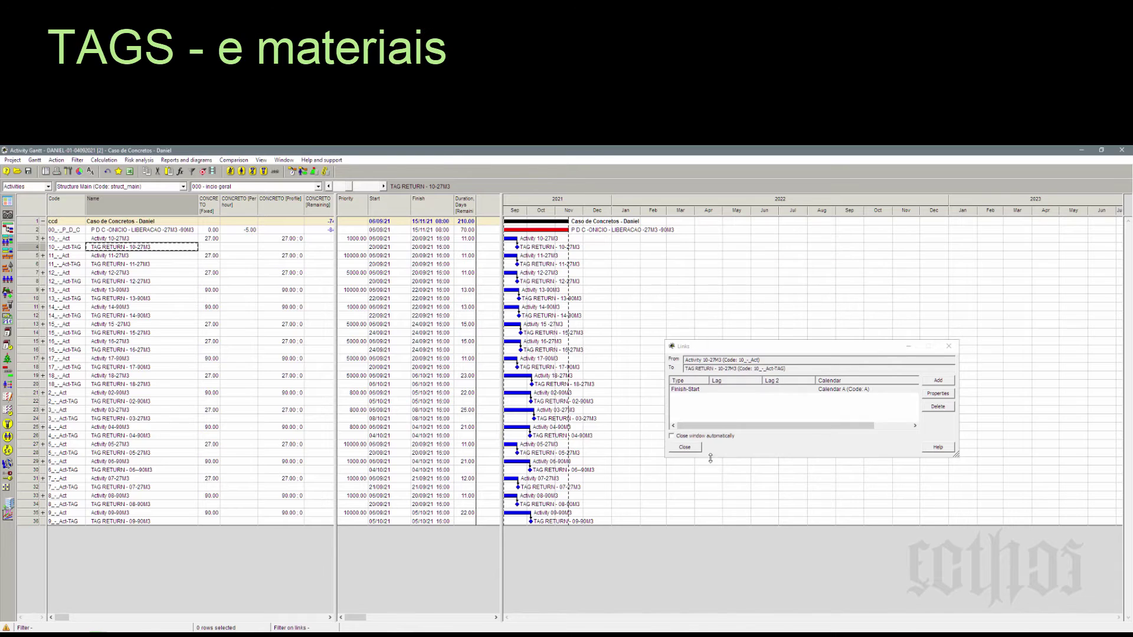
click(685, 447)
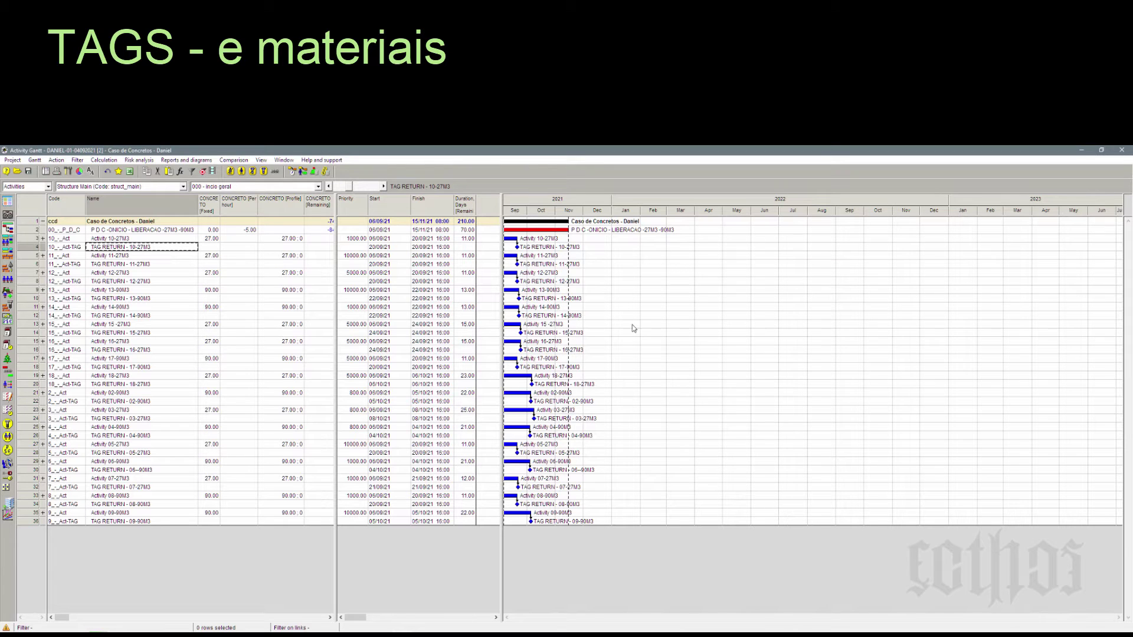
Examine how TAG RETURN - 10-27M3 follows Activity 10-27M3 in a wider Gantt chart, and select the P D C release activity's code
mouse_move(517, 248)
drag(502, 246, 478, 249)
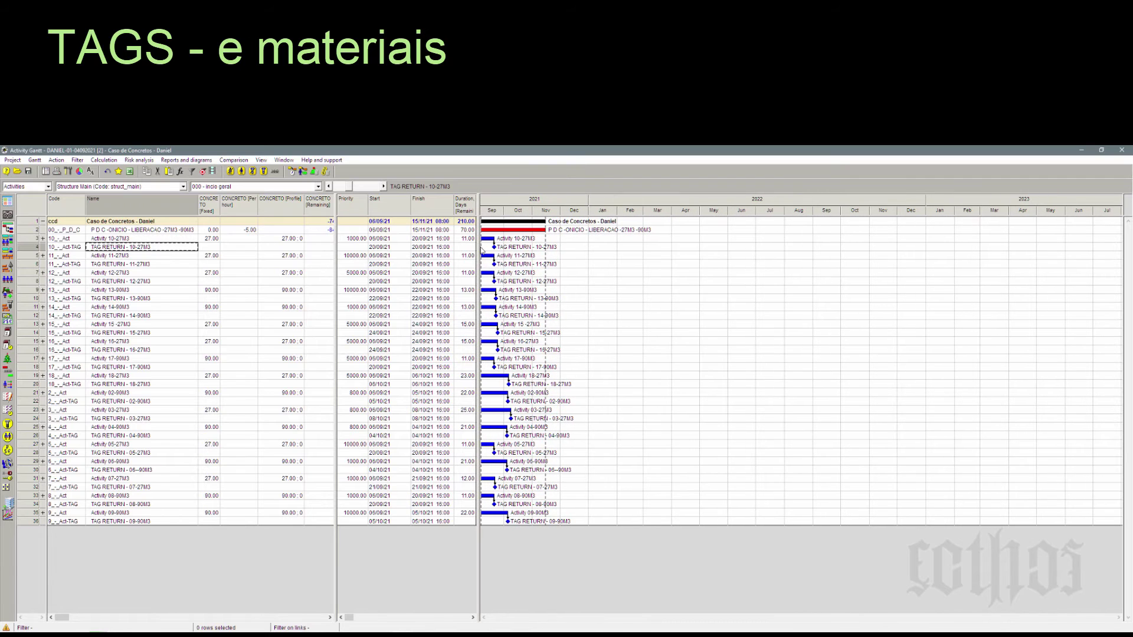
mouse_move(494, 237)
click(75, 231)
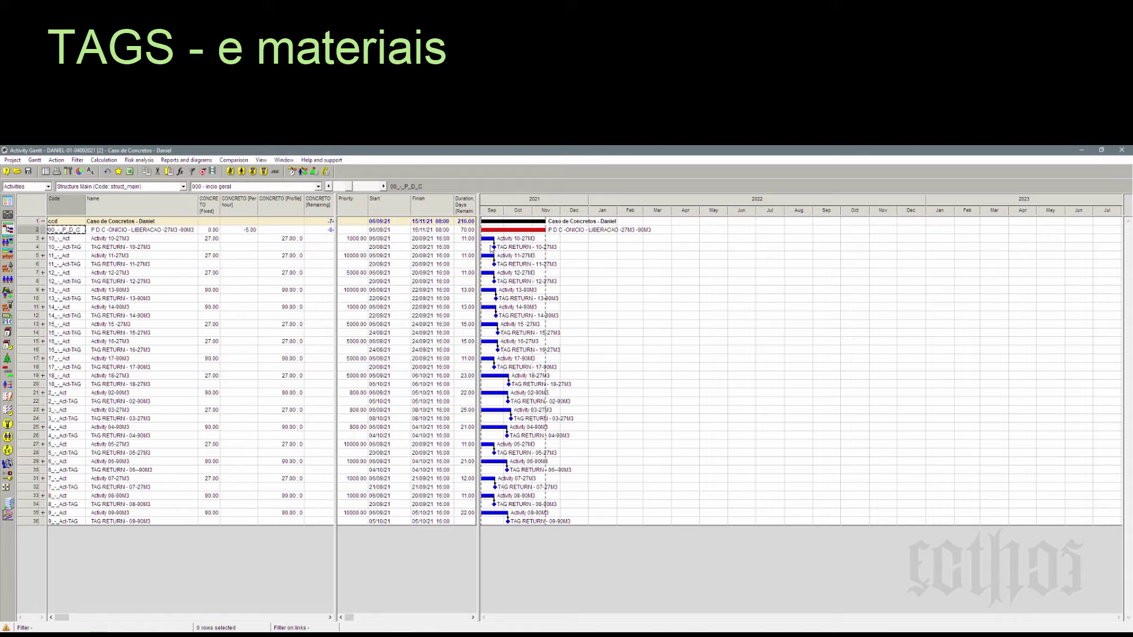
Switch to the 001 - BASE layout and widen the Name column and the table area to show full names beside the CONCRETO quantities
click(301, 188)
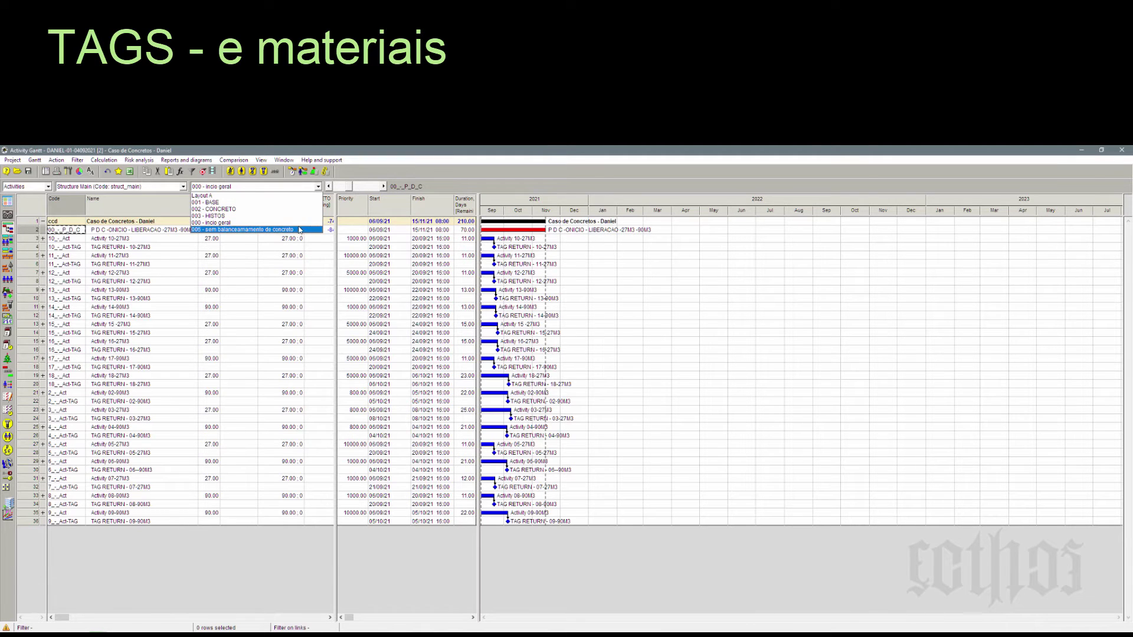
click(277, 210)
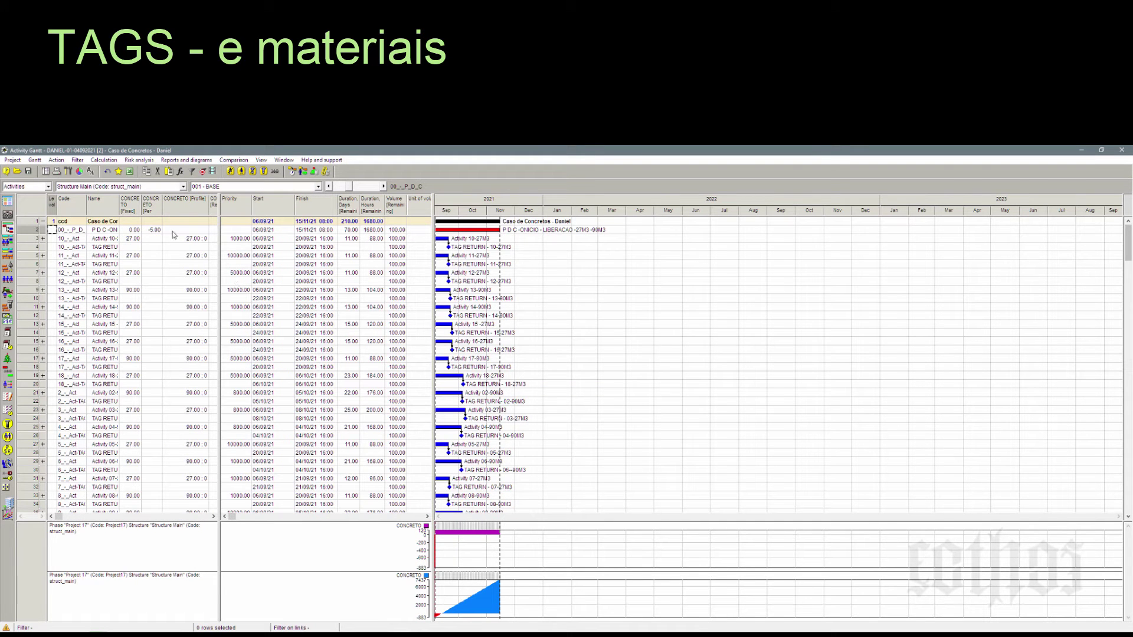
click(130, 239)
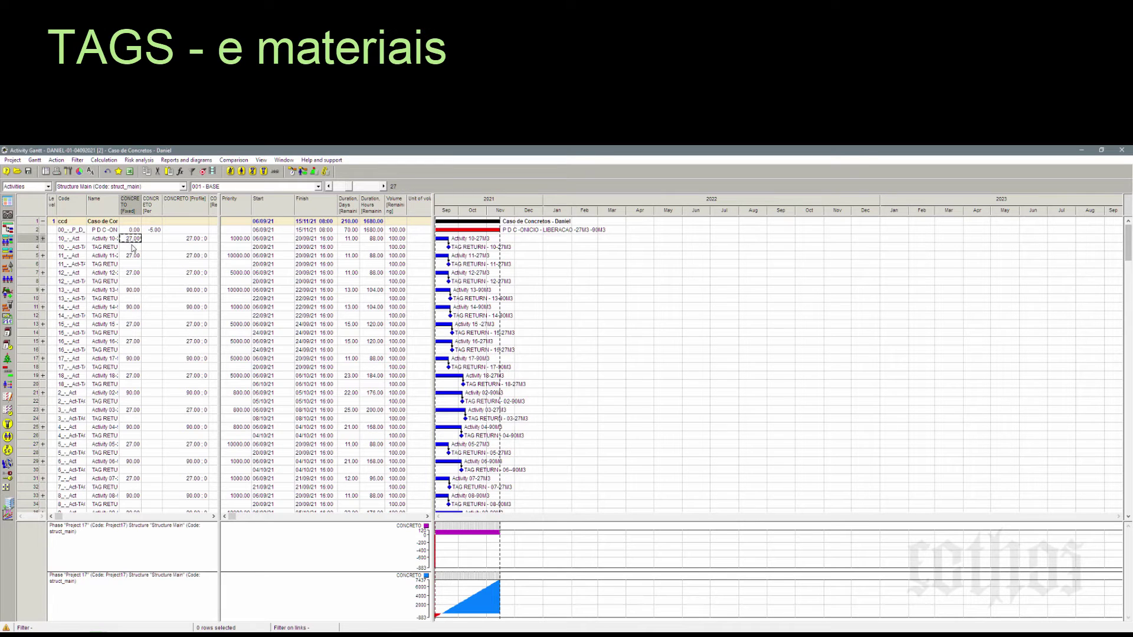
double_click(118, 211)
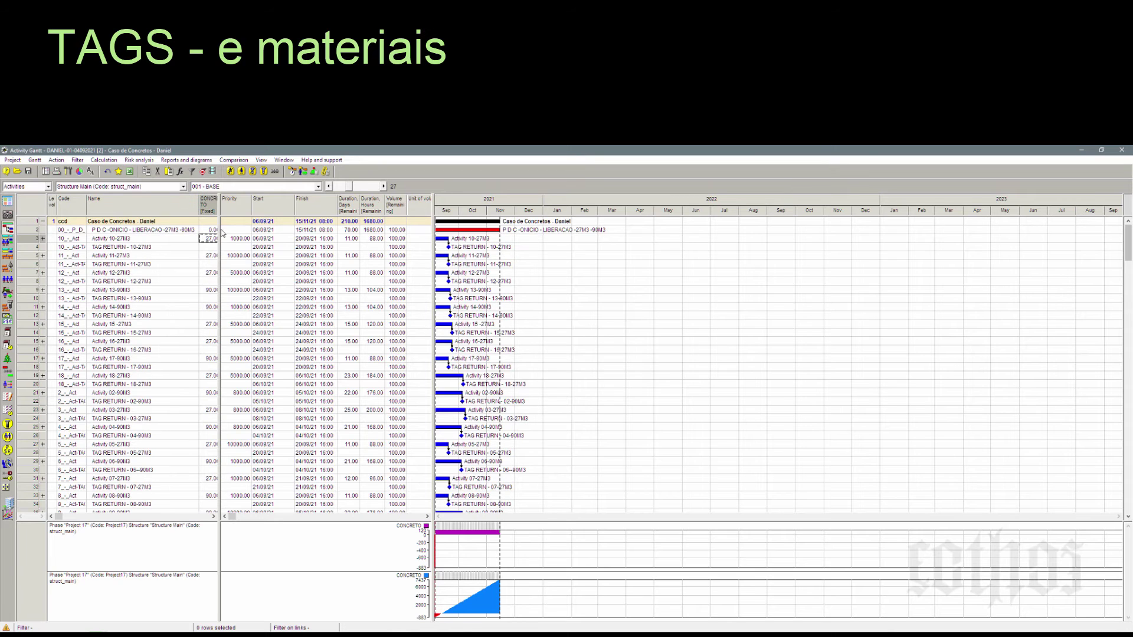
mouse_move(221, 232)
mouse_down()
mouse_move(266, 232)
mouse_move(243, 231)
mouse_up()
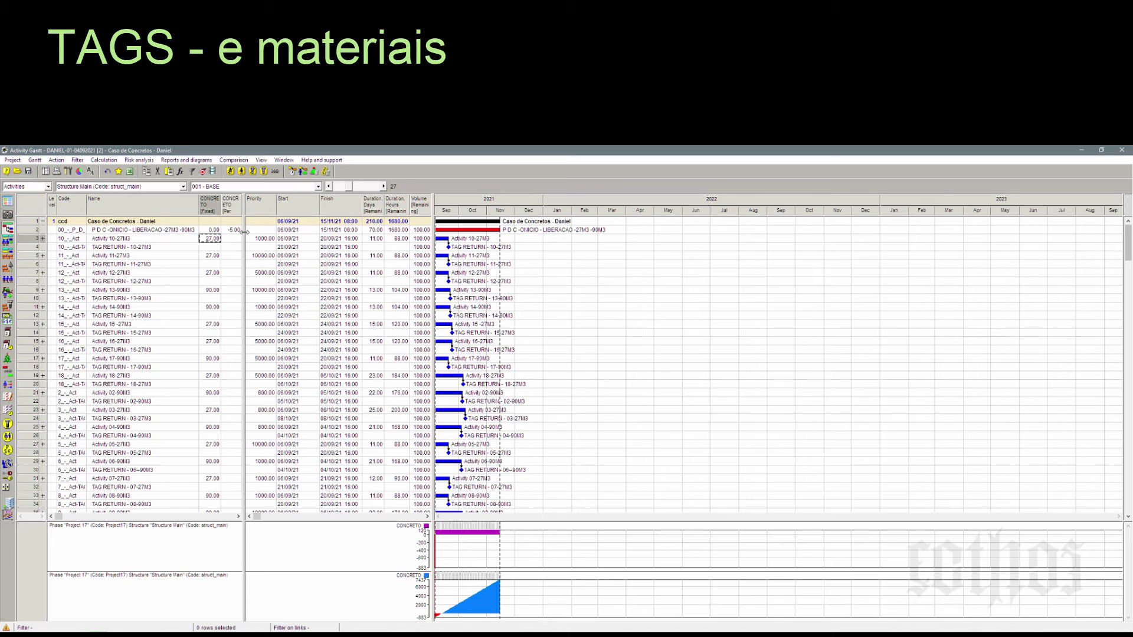
Select the P D C release activity, widen the table areas and enlarge the Gantt timescale to show individual days
click(35, 231)
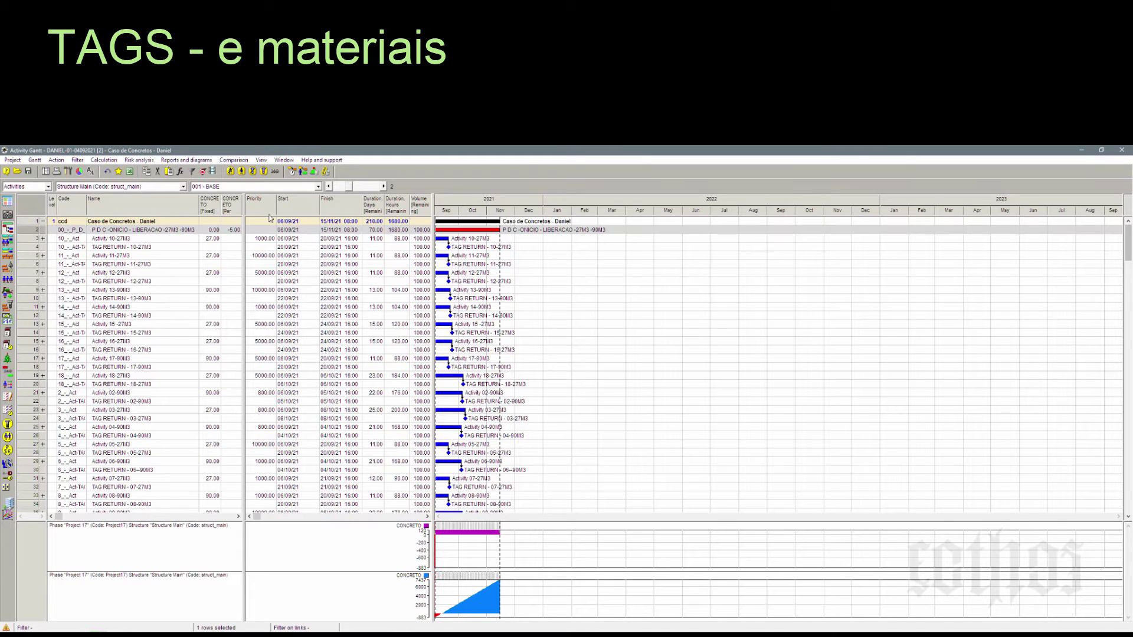
mouse_move(243, 224)
mouse_down()
mouse_move(301, 224)
mouse_move(247, 228)
mouse_up()
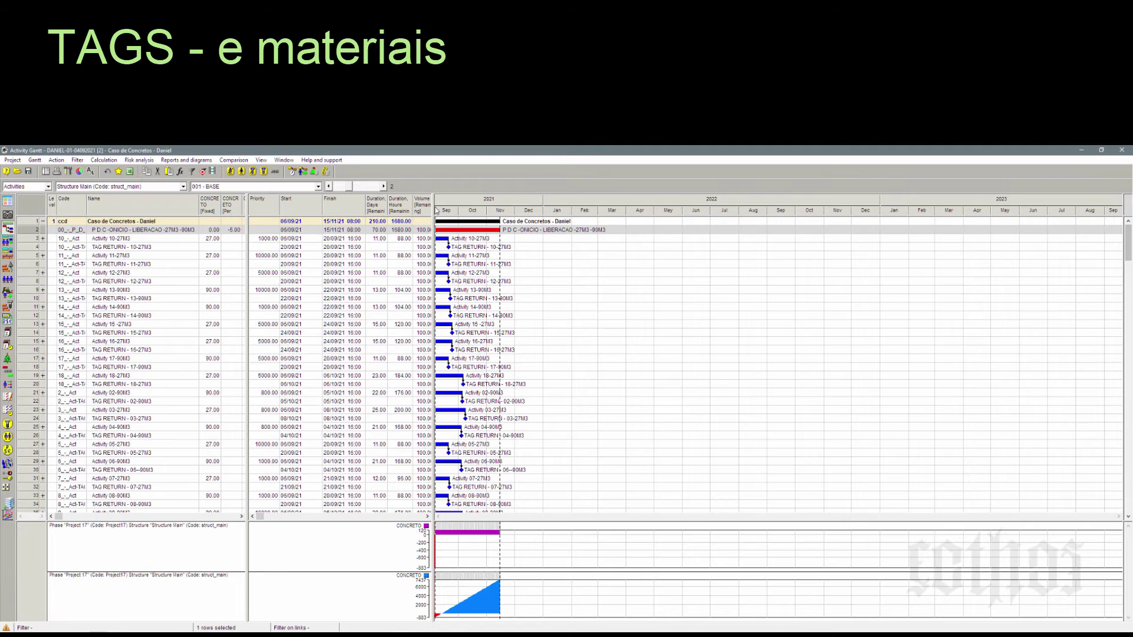
drag(435, 208, 509, 206)
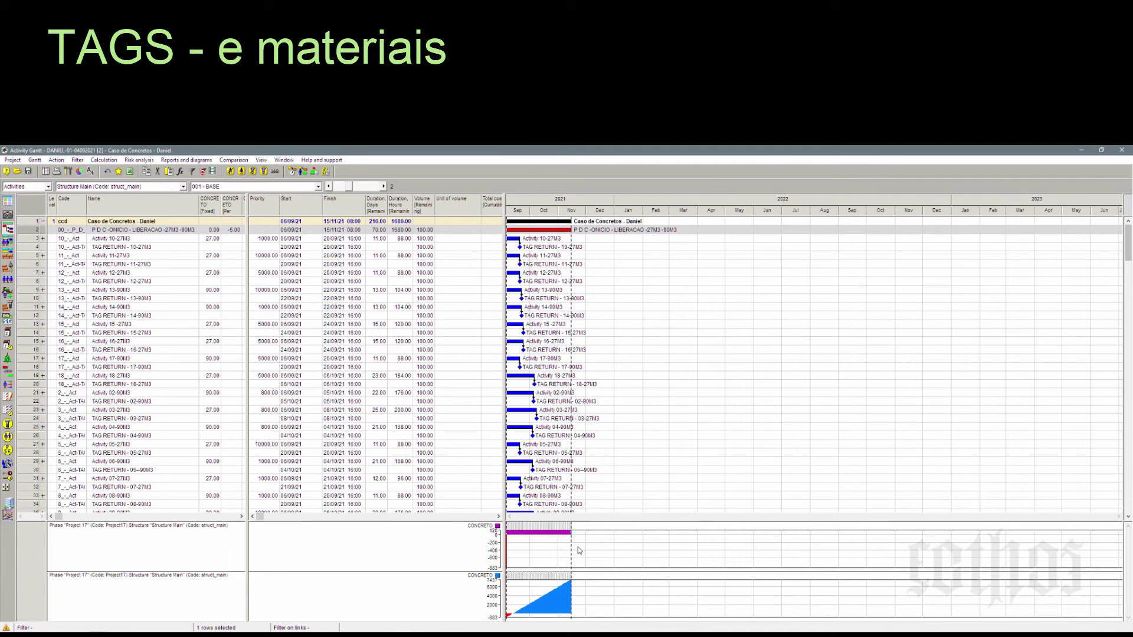
click(383, 187)
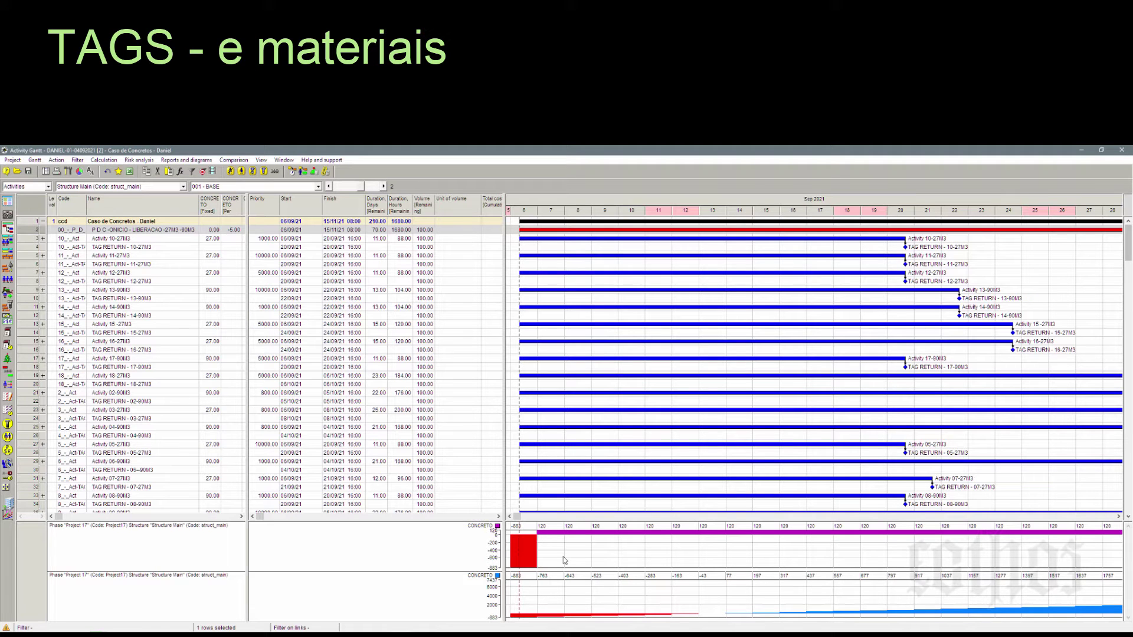
Check the parameters of the two CONCRETO diagrams, including their cumulative setting, and close each of them
right_click(564, 558)
click(591, 506)
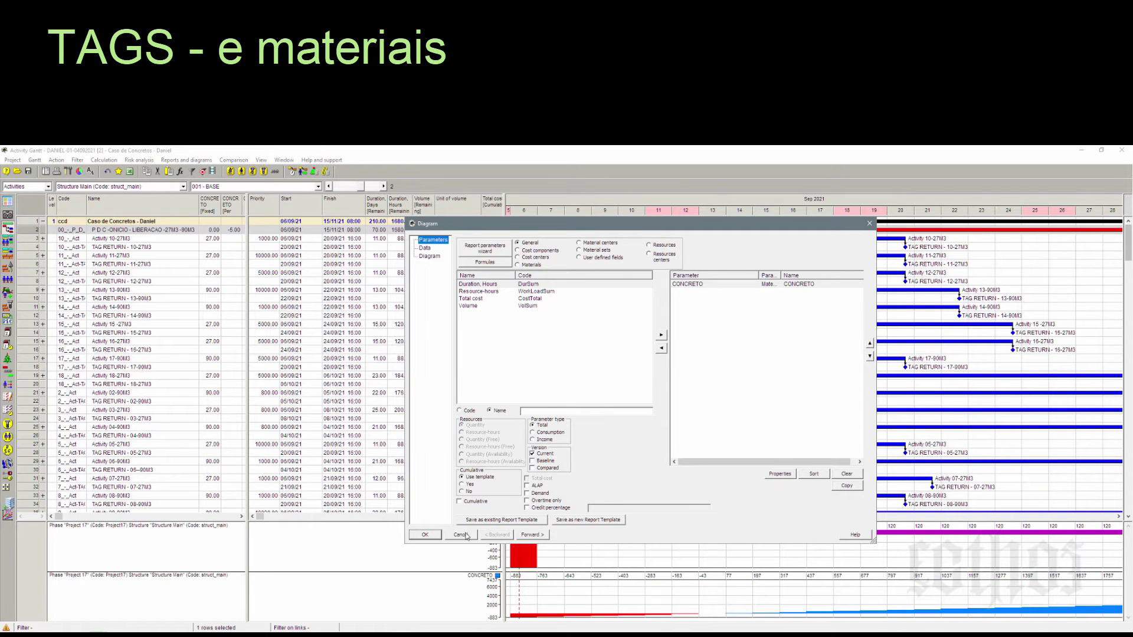
click(432, 535)
right_click(564, 594)
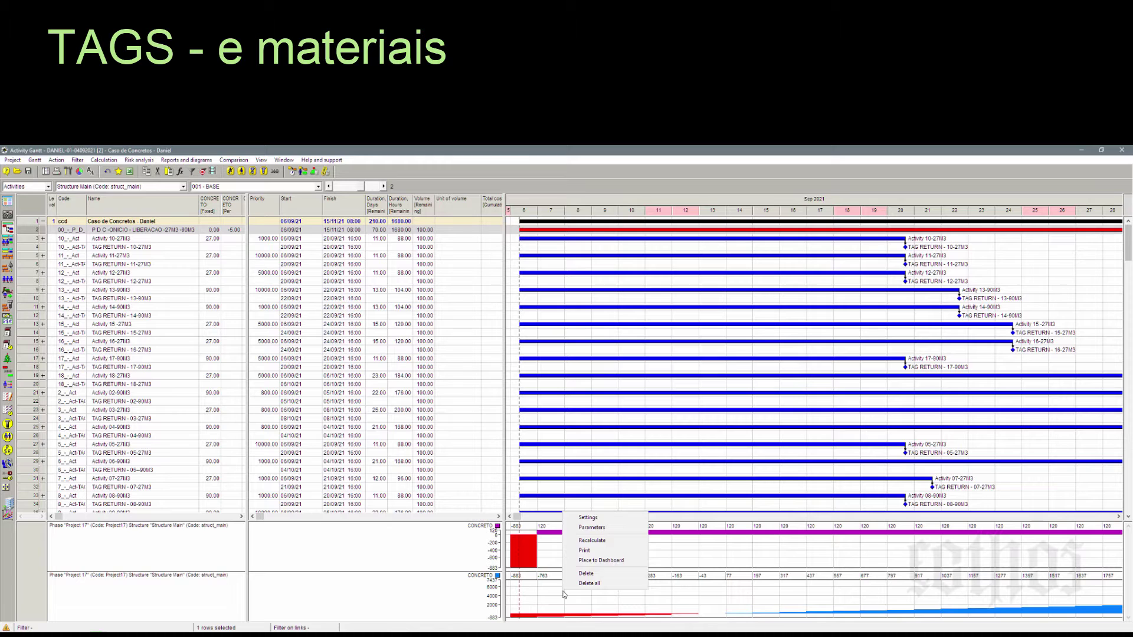
click(599, 527)
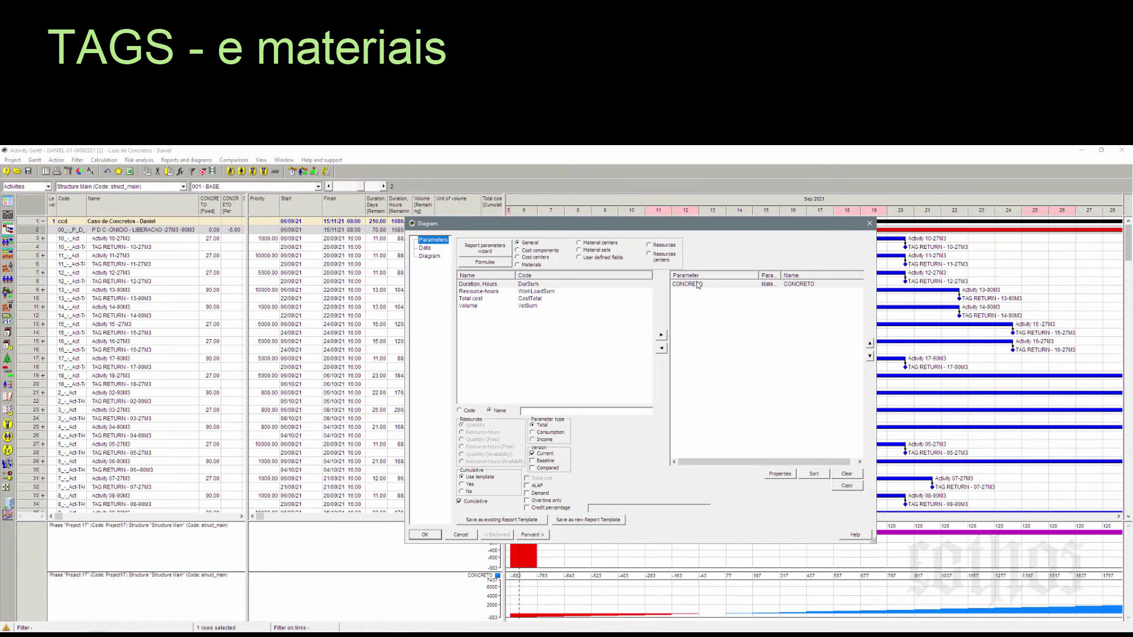
click(425, 535)
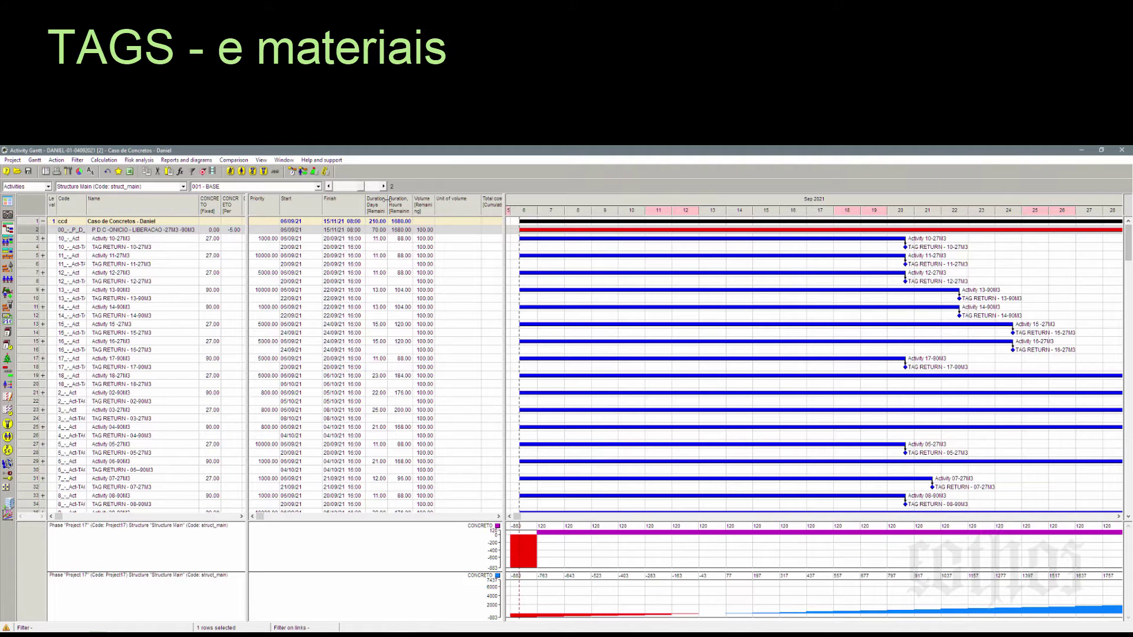
Switch to the 002 - CONCRETO layout and review the fixed concrete and 27 M3 return-tag quantities of Activity 10-27M3
click(295, 188)
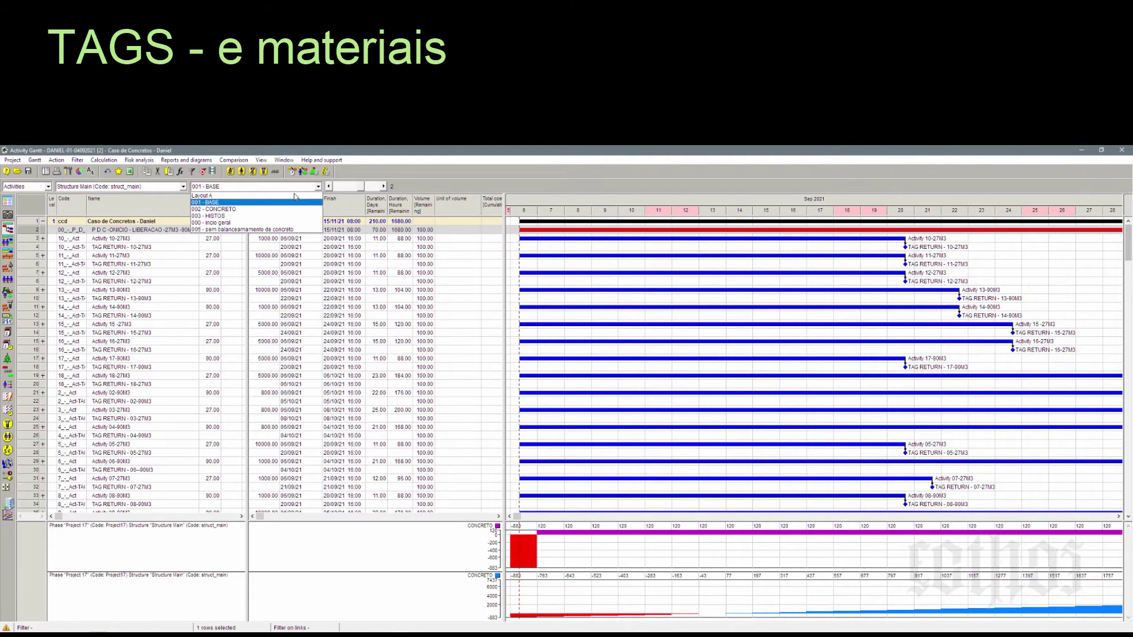
key(Return)
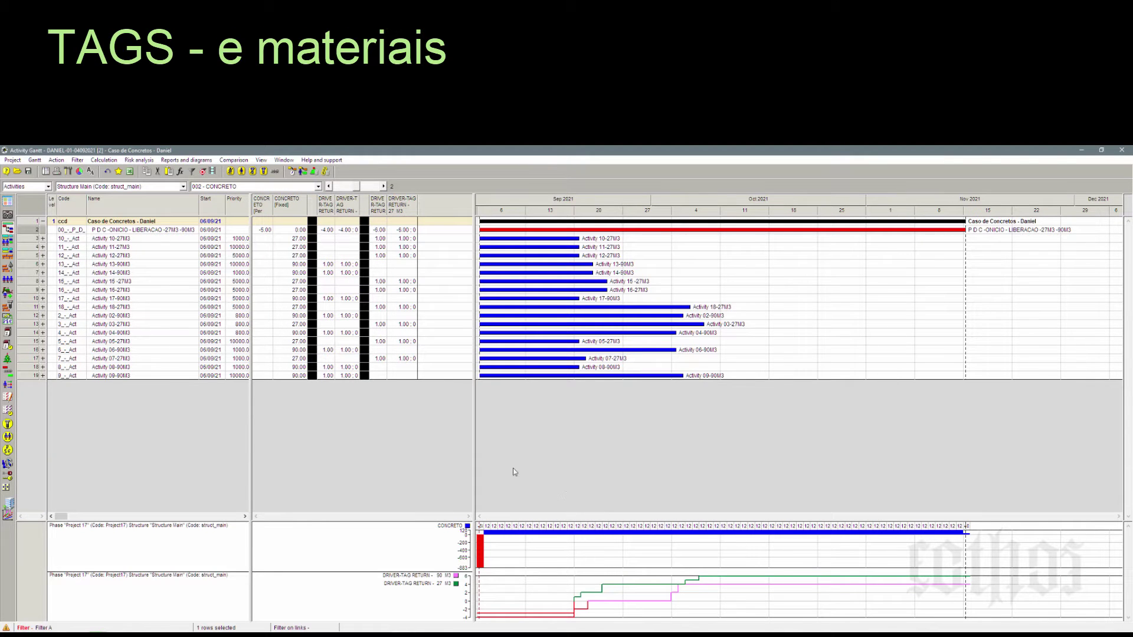
click(43, 239)
click(298, 239)
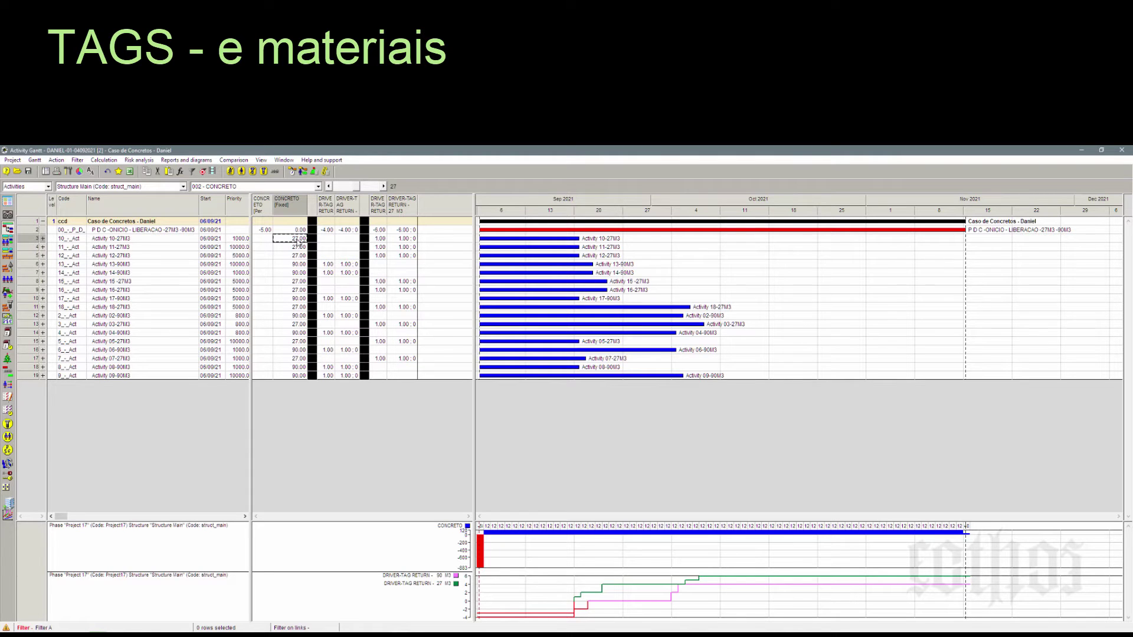
click(378, 239)
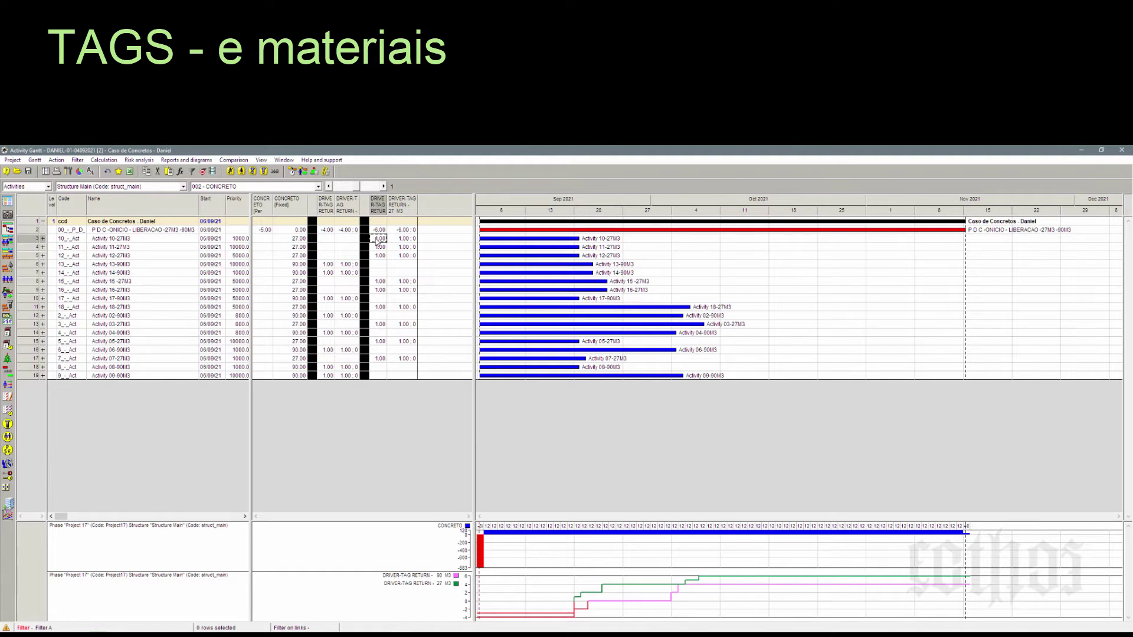
click(301, 239)
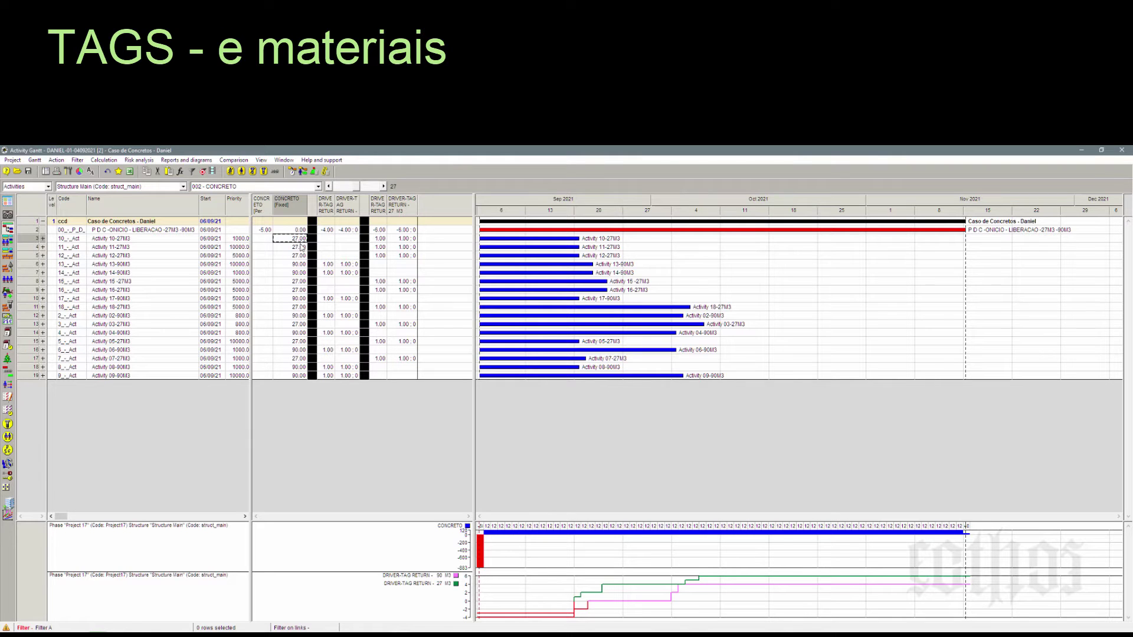
Compare the P D C activity's 27 M3 return-tag quantity with those of Activities 10-27M3, 11-27M3 and 12-27M3
click(377, 231)
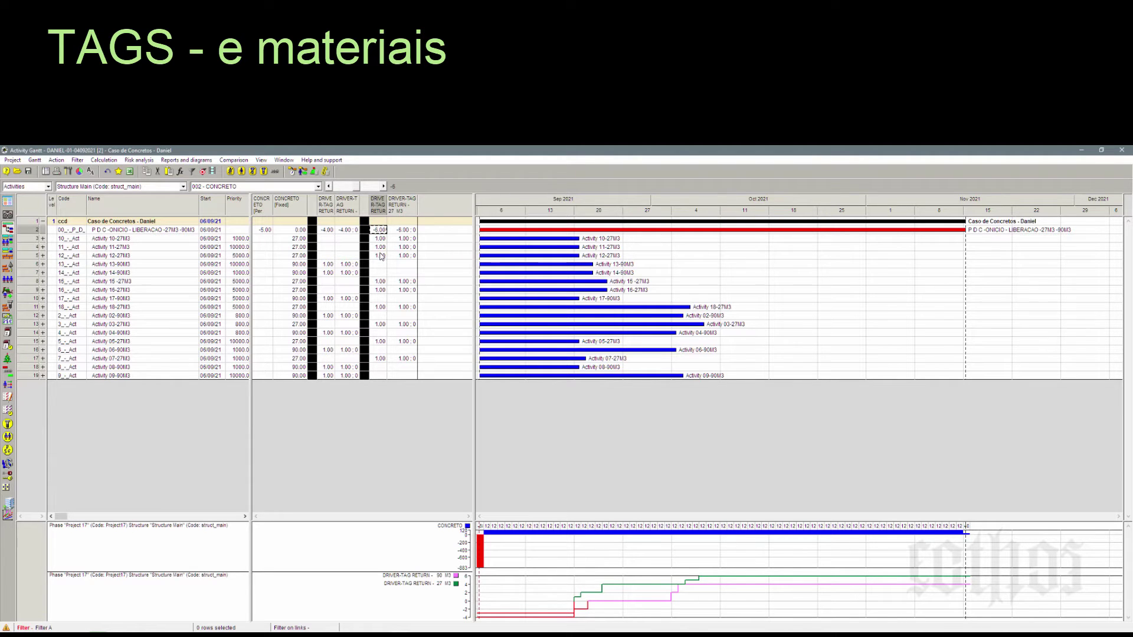
click(381, 239)
click(382, 248)
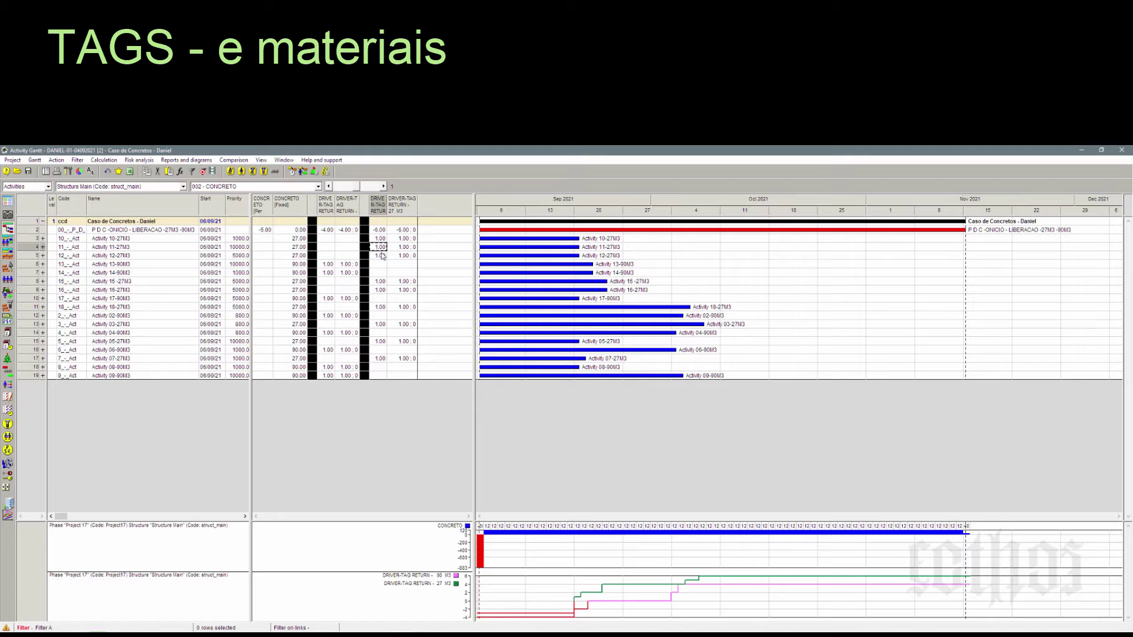
click(381, 257)
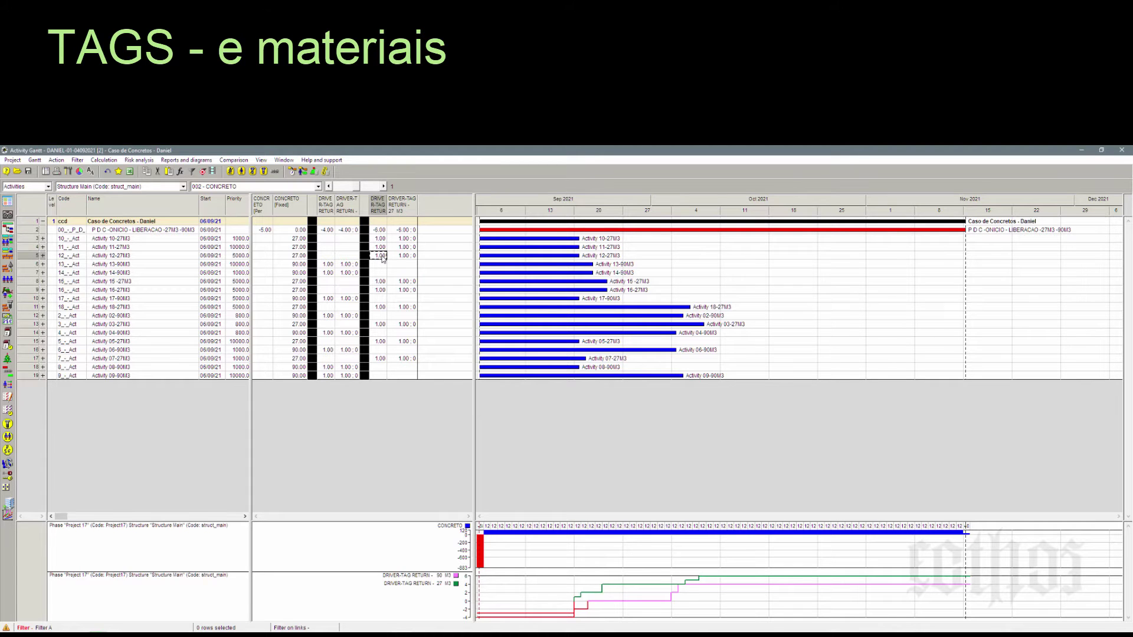
Remove the filter to show the TAG RETURN activities, and compare the tag quantities of Activity 10-27M3 and TAG RETURN - 10-27M3
click(203, 172)
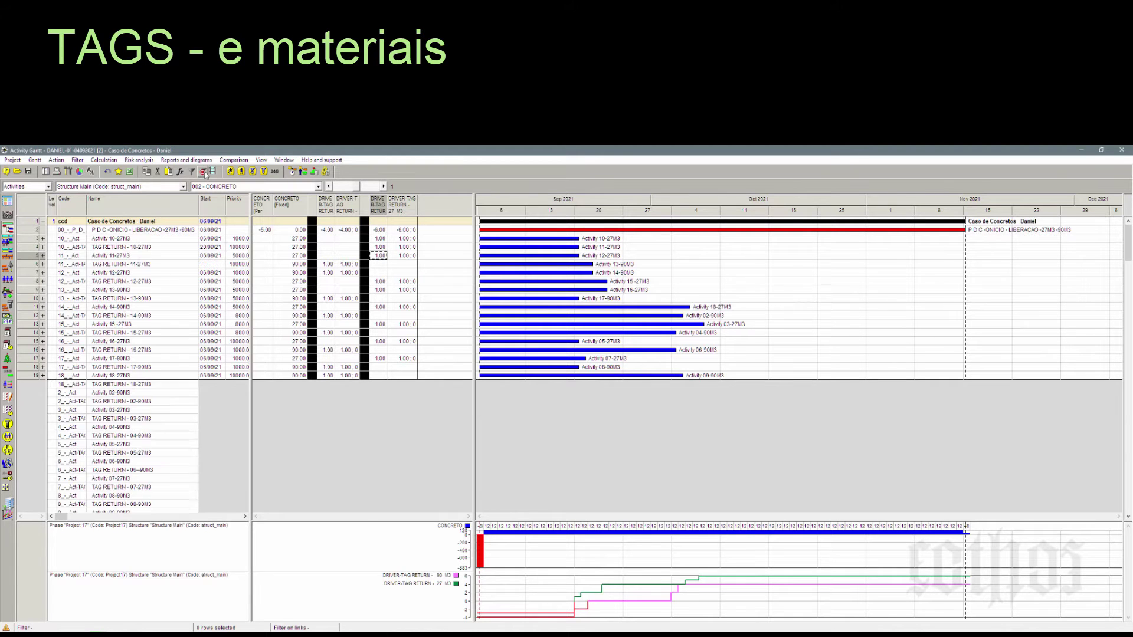
click(145, 250)
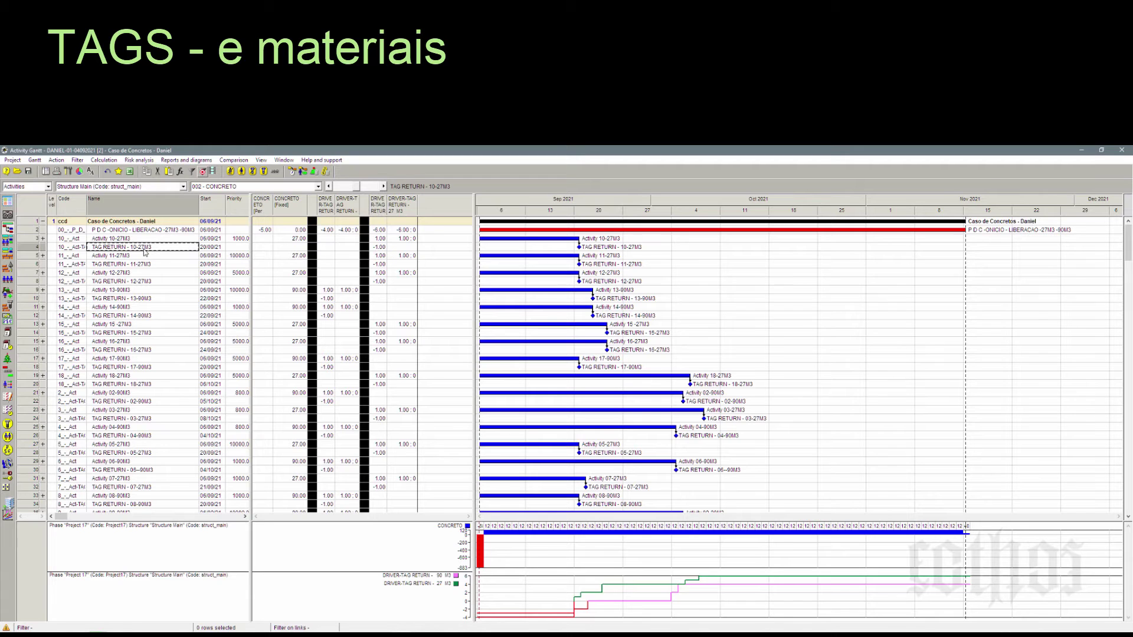
click(377, 248)
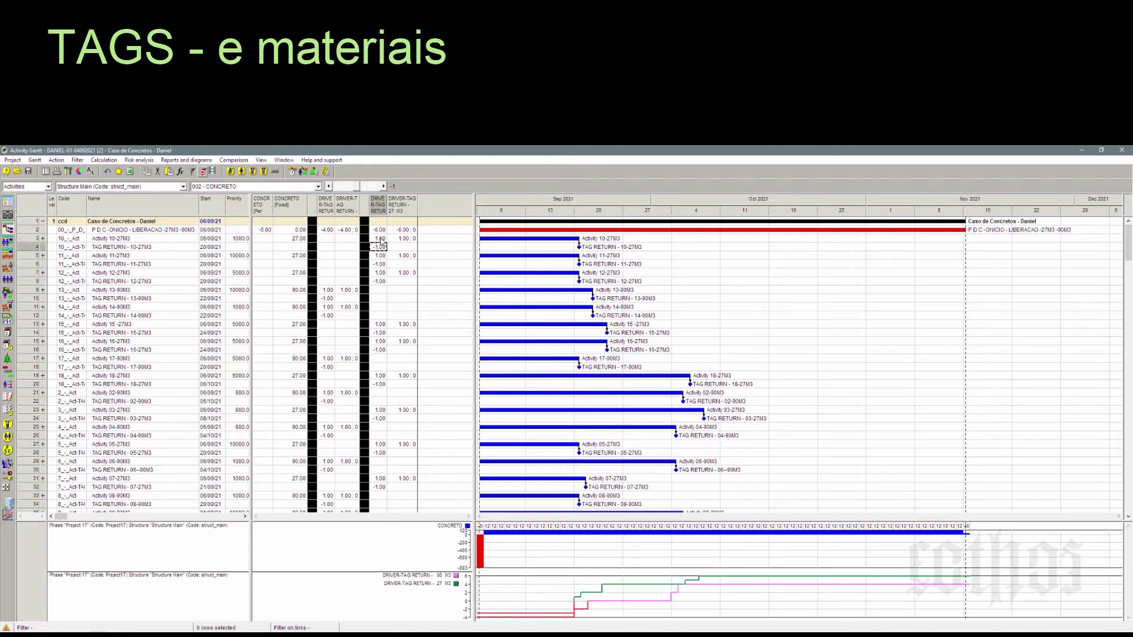
click(380, 239)
click(401, 239)
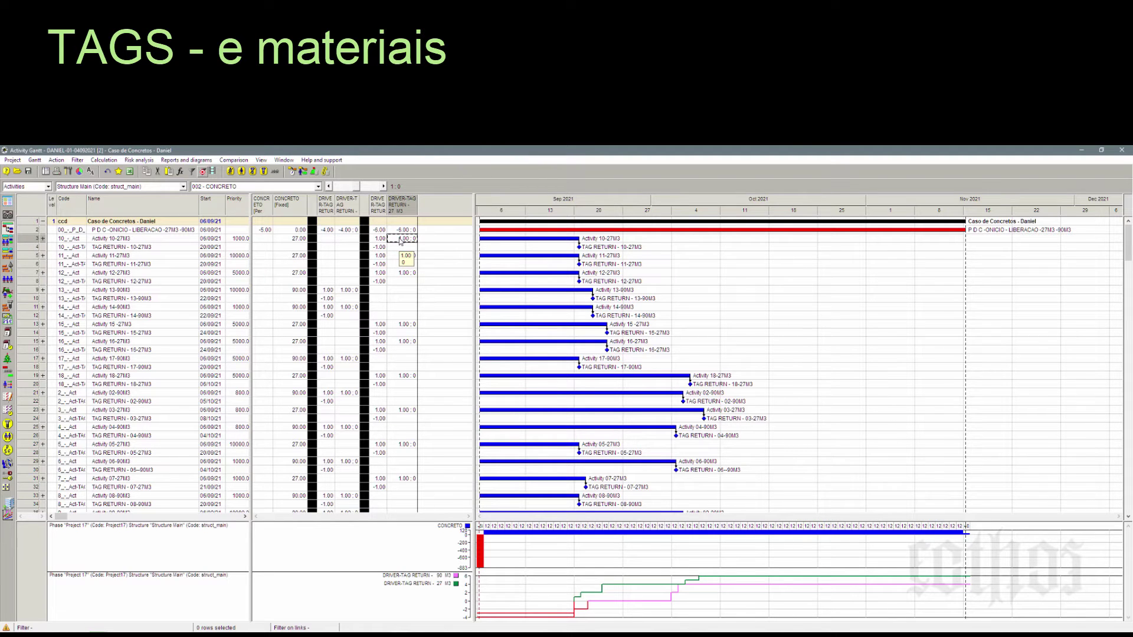
click(383, 249)
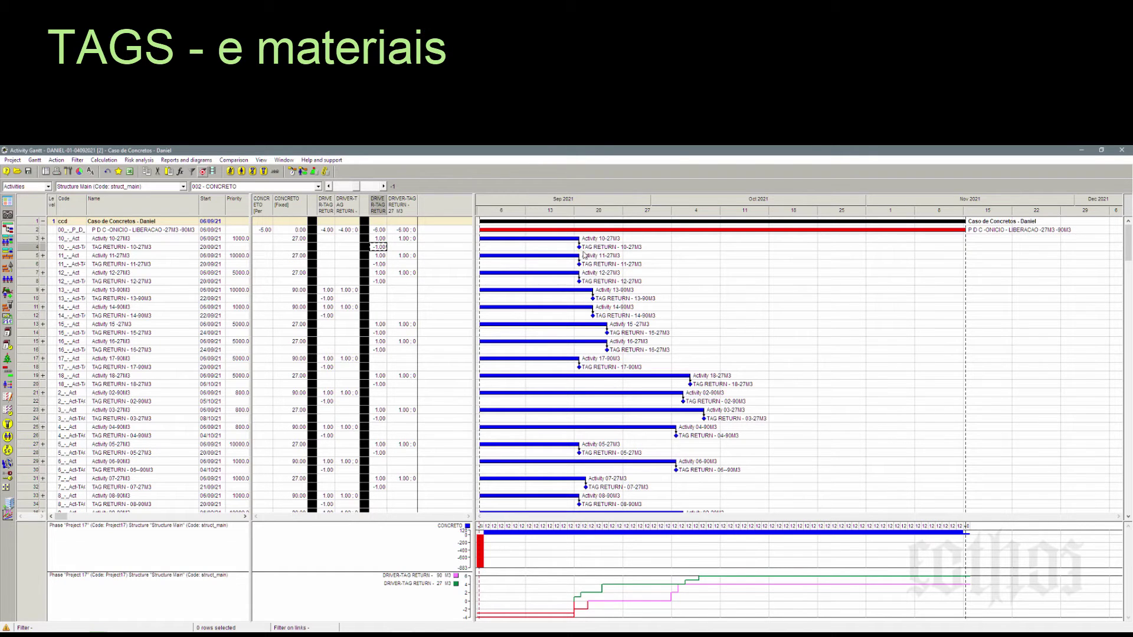
Review the 27 M3 and 90 M3 tag quantities of the P D C activity and the fixed concrete quantity of Activity 14-90M3
mouse_move(580, 249)
click(380, 231)
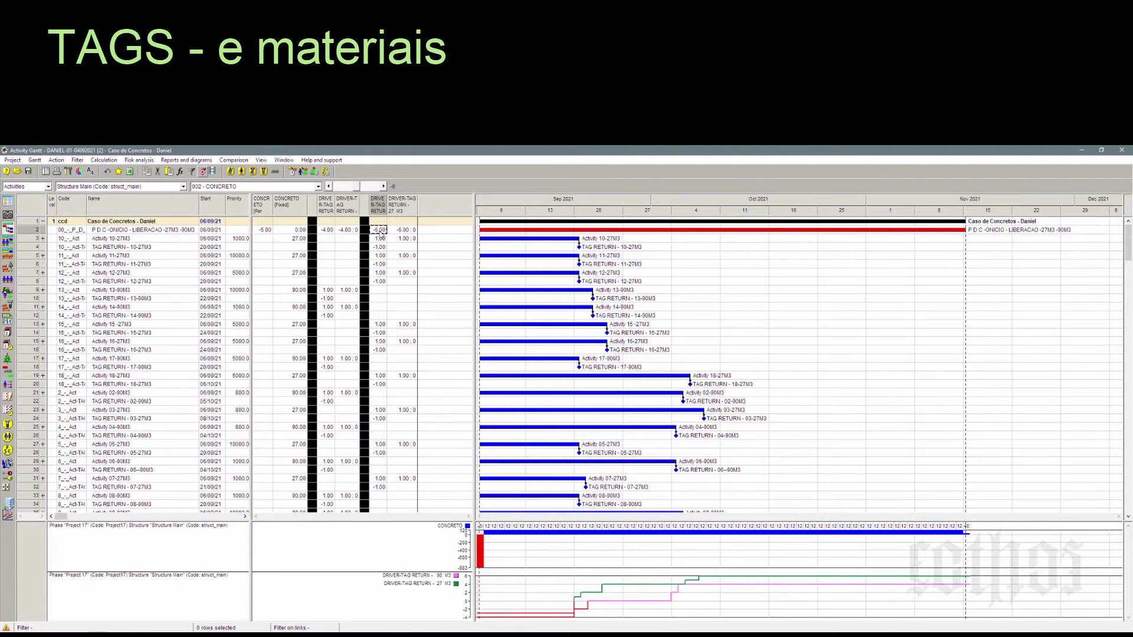
click(295, 238)
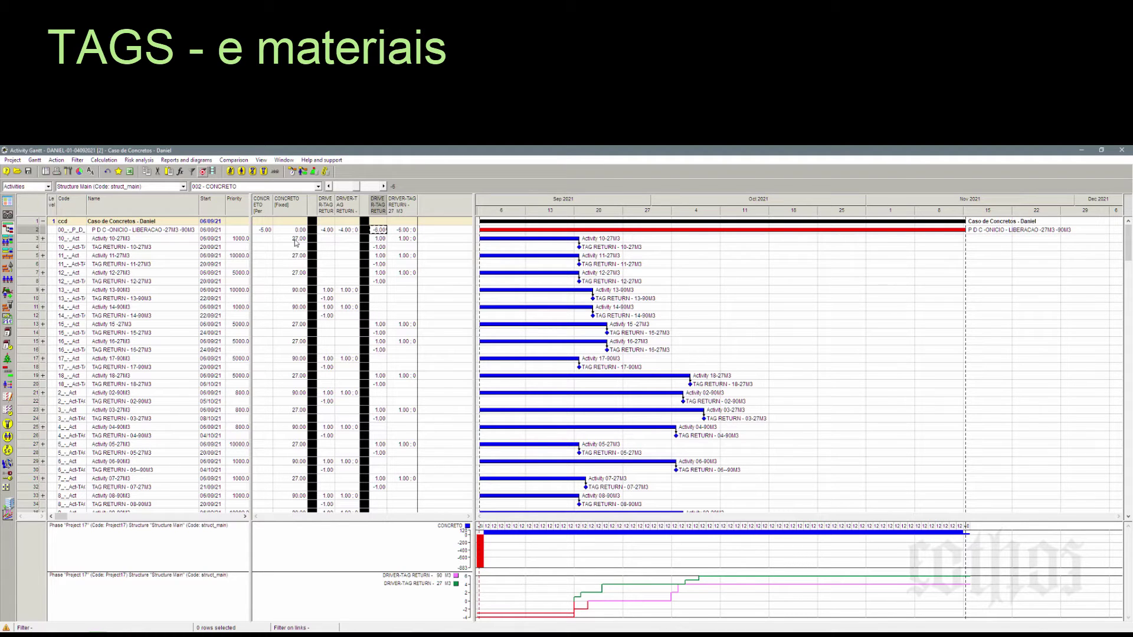
click(327, 230)
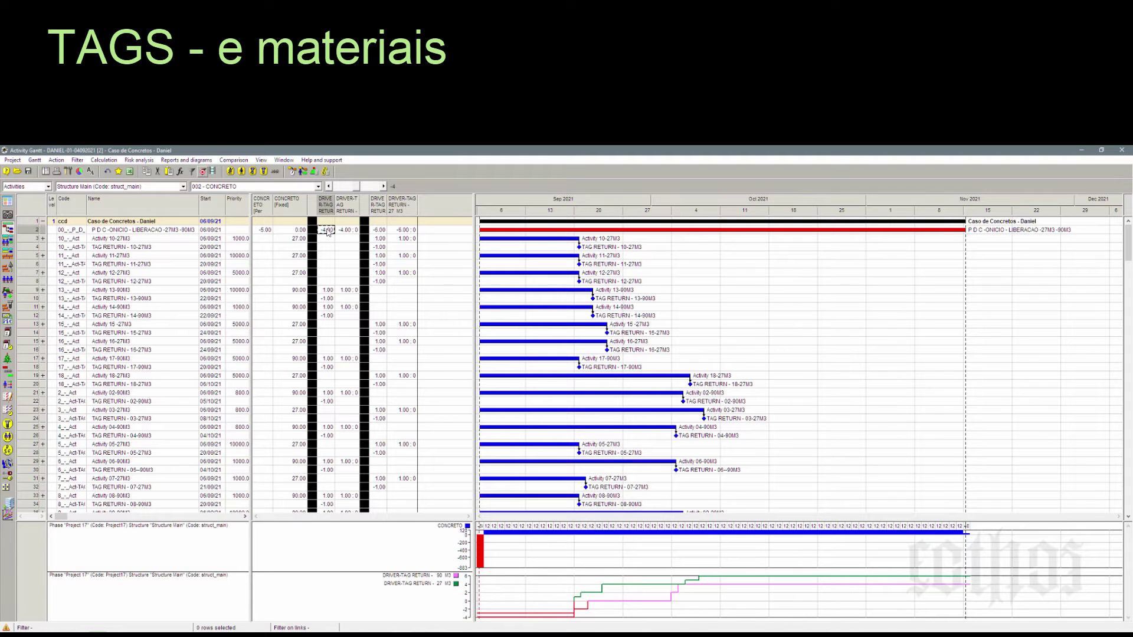
click(301, 308)
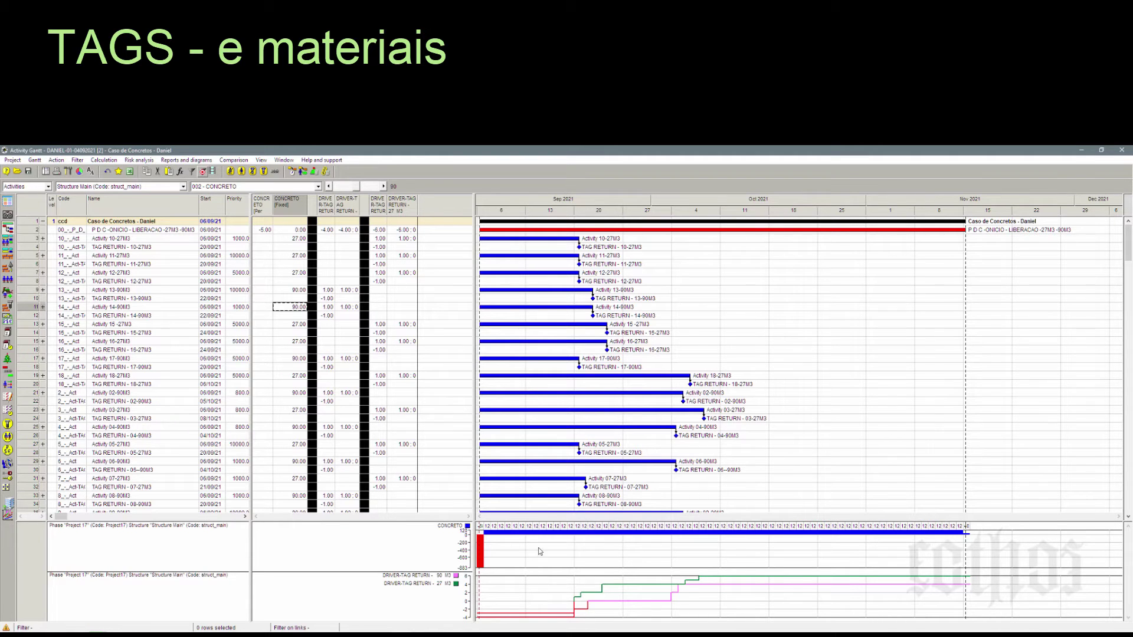
Review the parameters of the CONCRETO diagram and of the cumulative DRIVER-TAG RETURN diagram without changing them
right_click(538, 548)
click(570, 564)
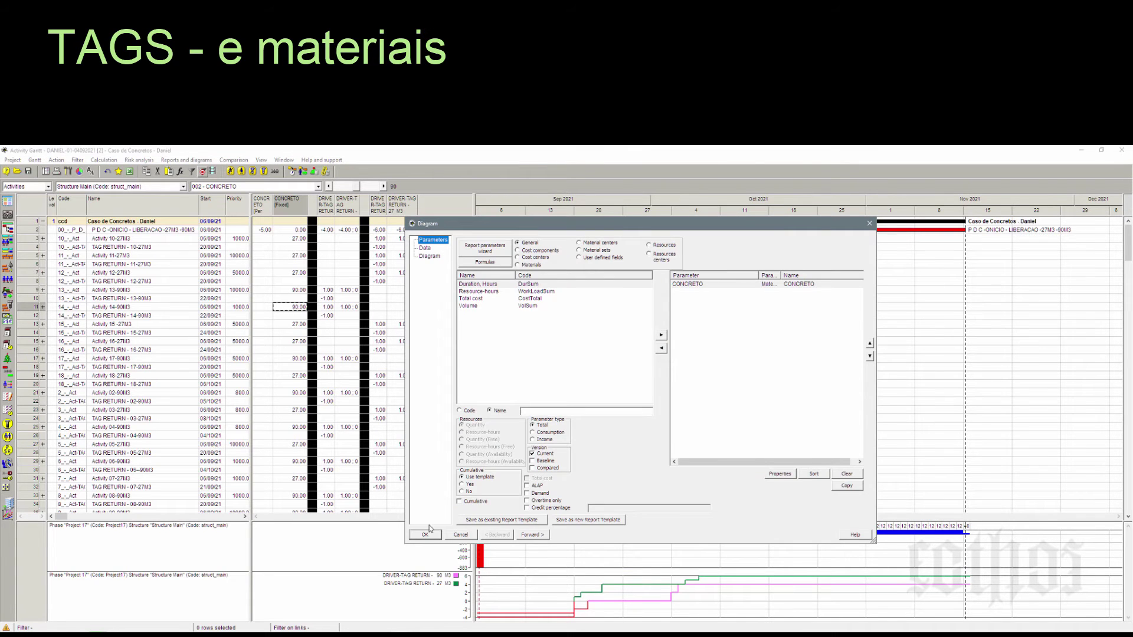
click(426, 534)
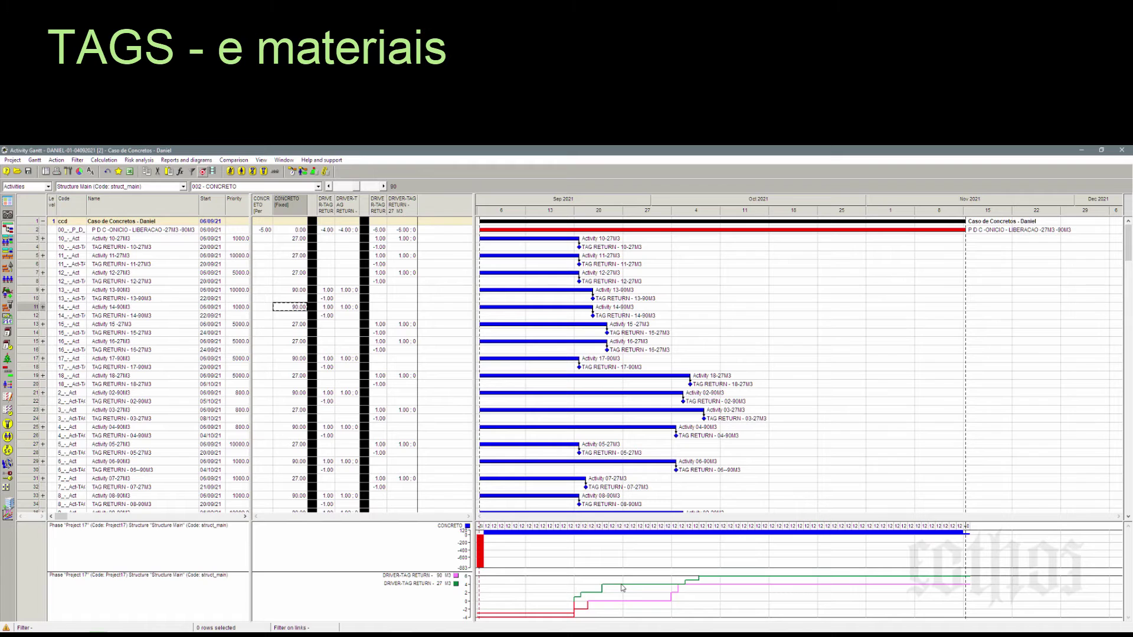
right_click(623, 588)
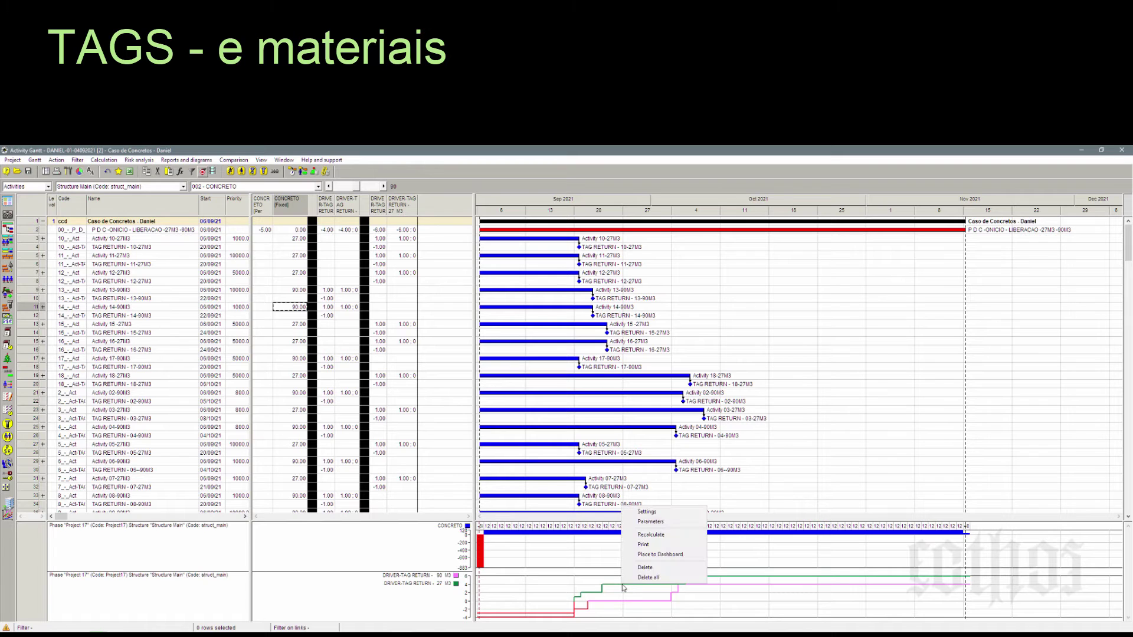
click(661, 527)
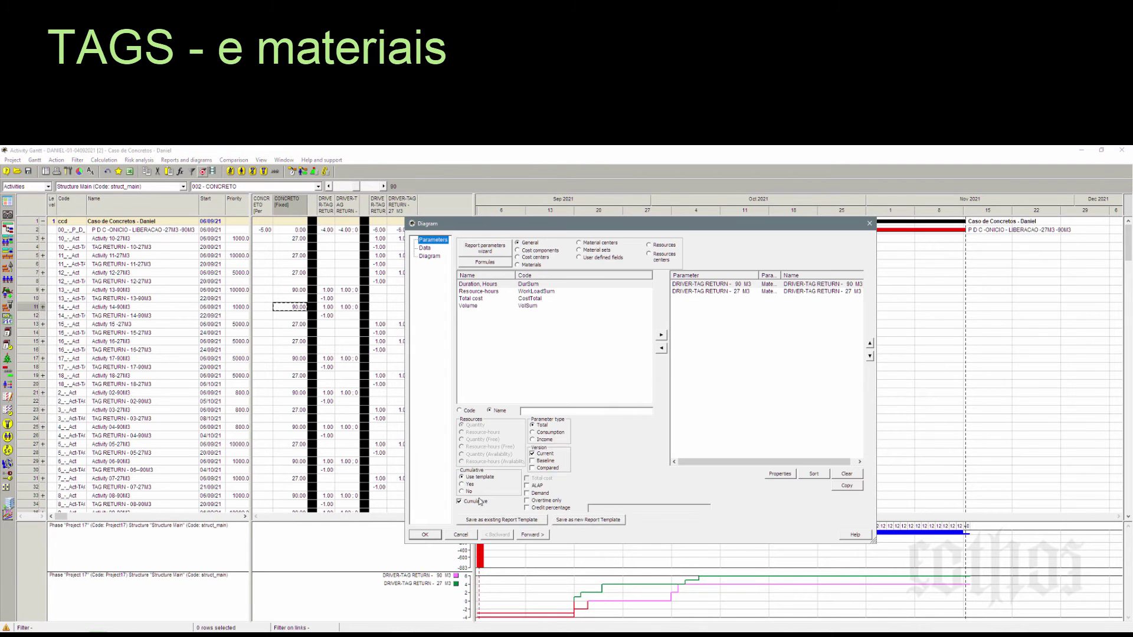
click(431, 535)
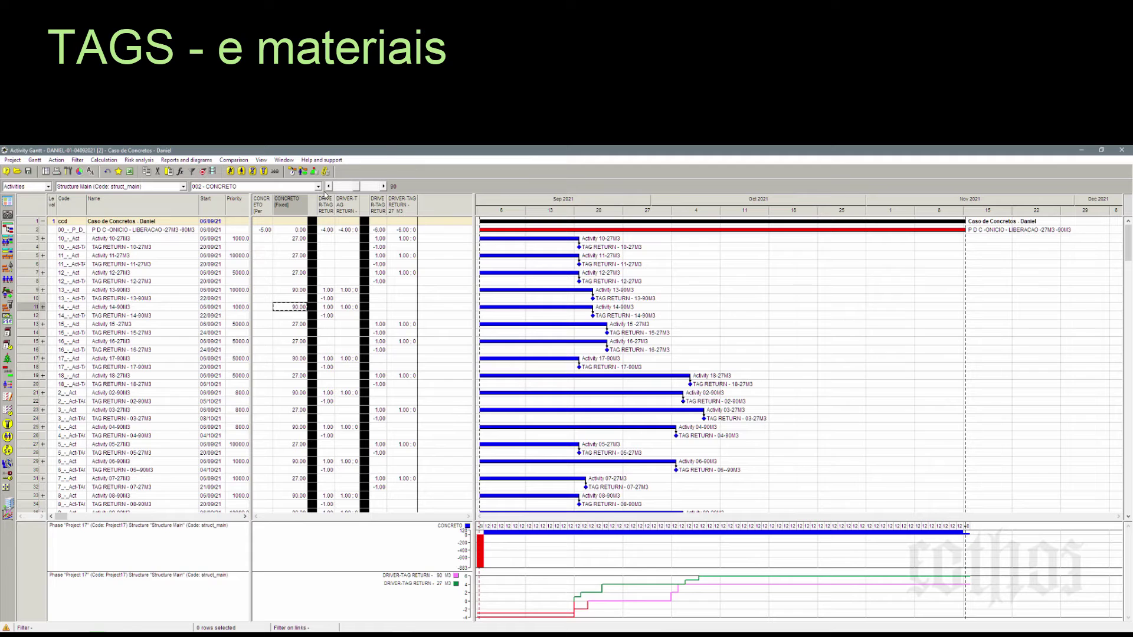
In the resource-constrained scheduling options, remove CONCRETO and both DRIVER-TAG RETURN materials from the list of materials for leveling
click(302, 172)
click(697, 339)
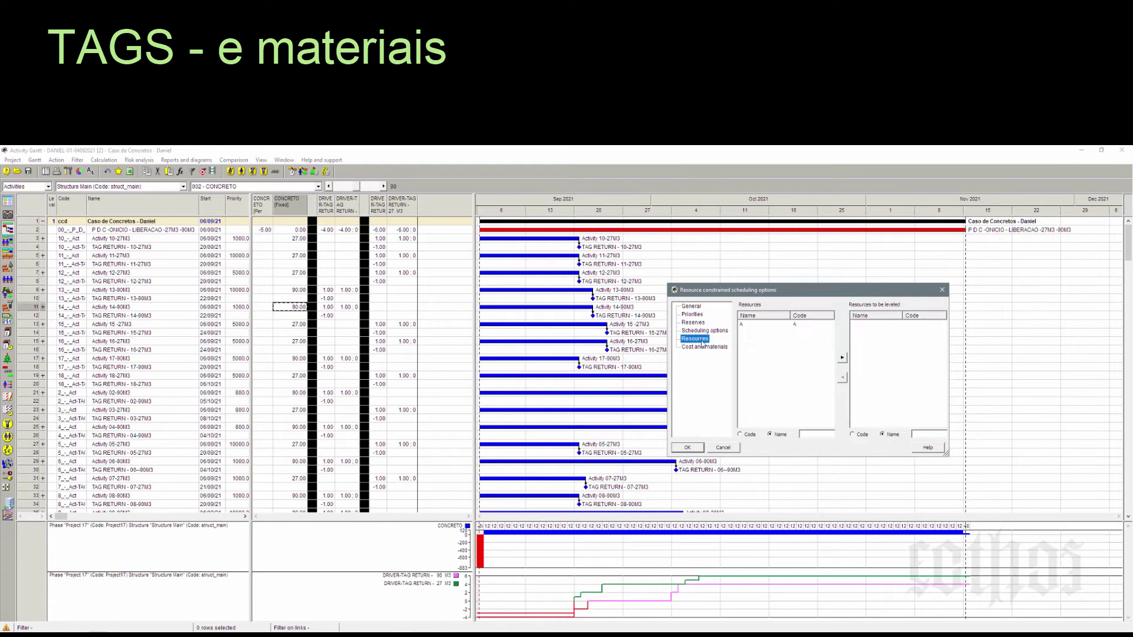
click(748, 325)
click(715, 349)
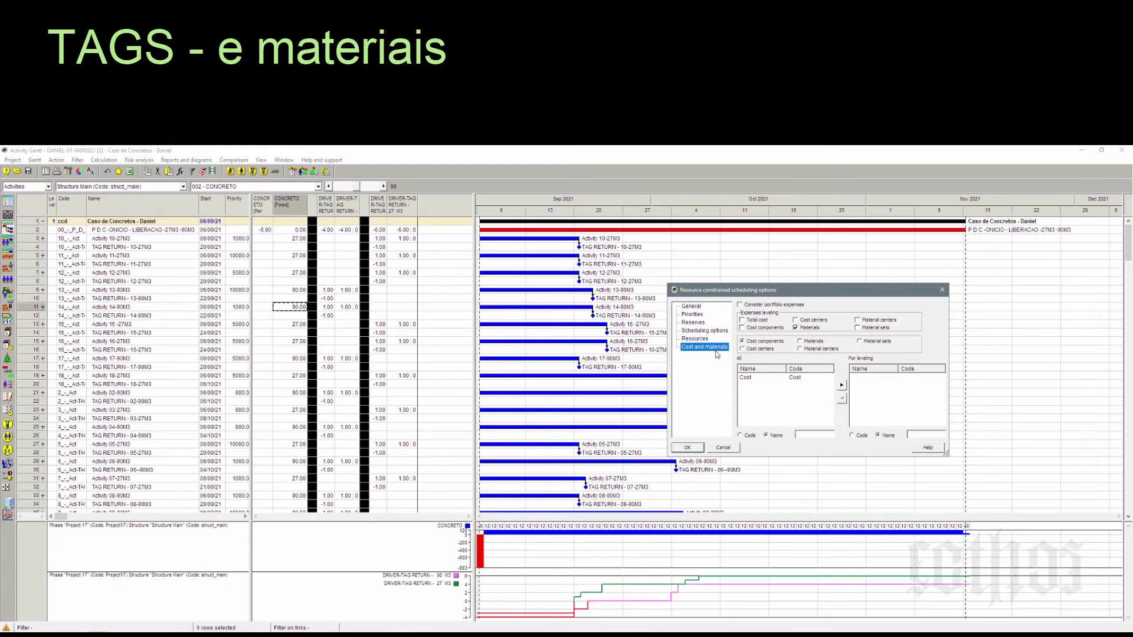
click(801, 341)
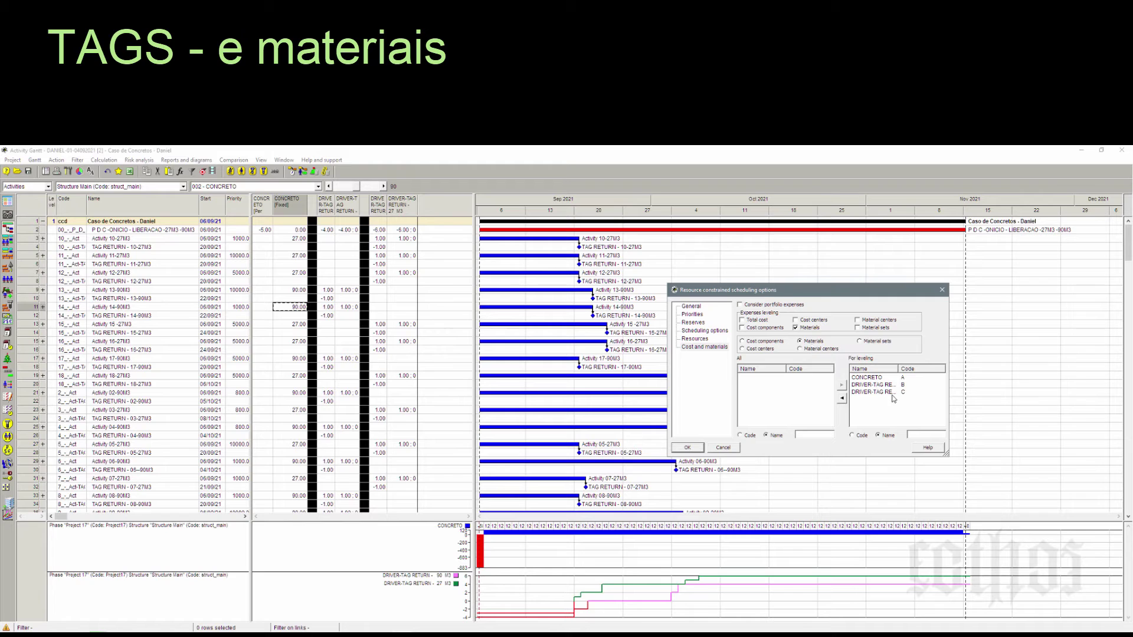
double_click(898, 369)
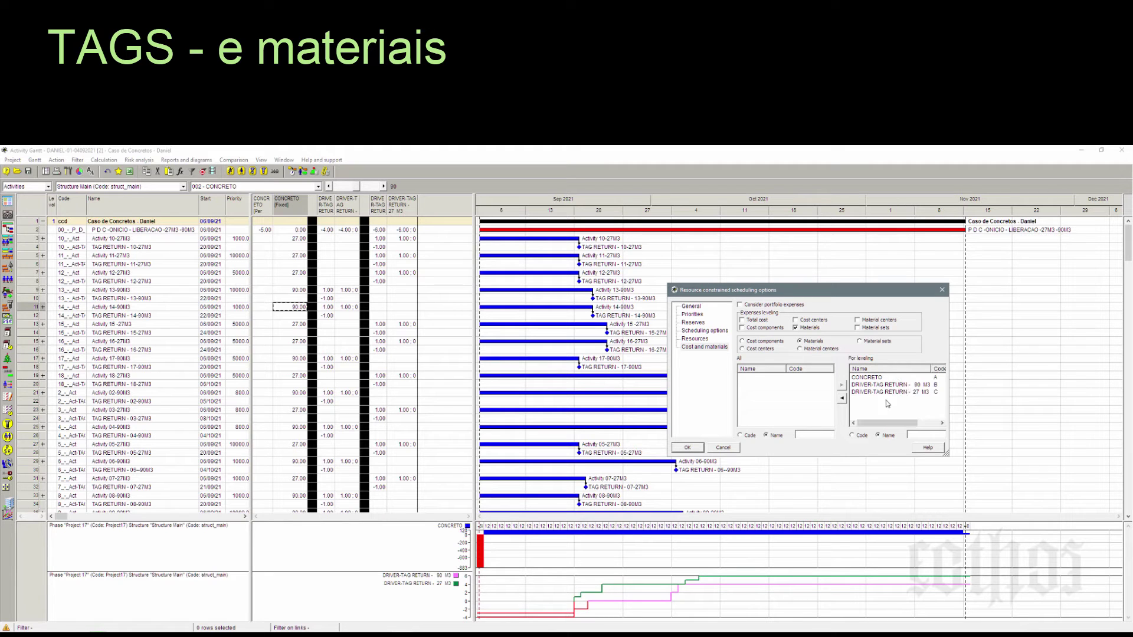
drag(885, 423, 907, 422)
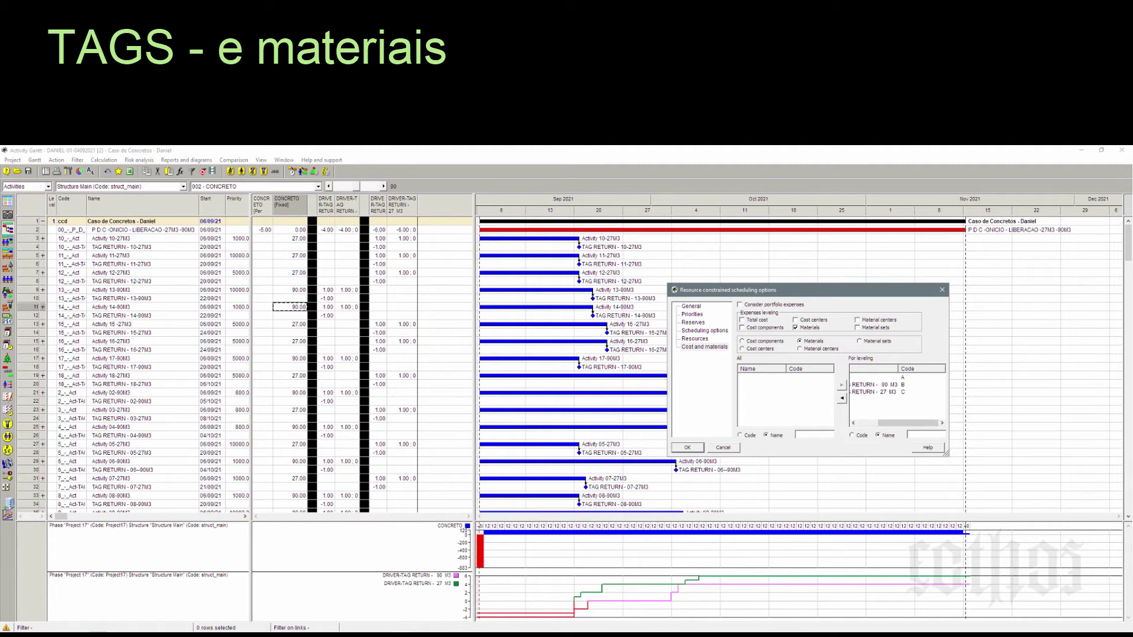
click(874, 392)
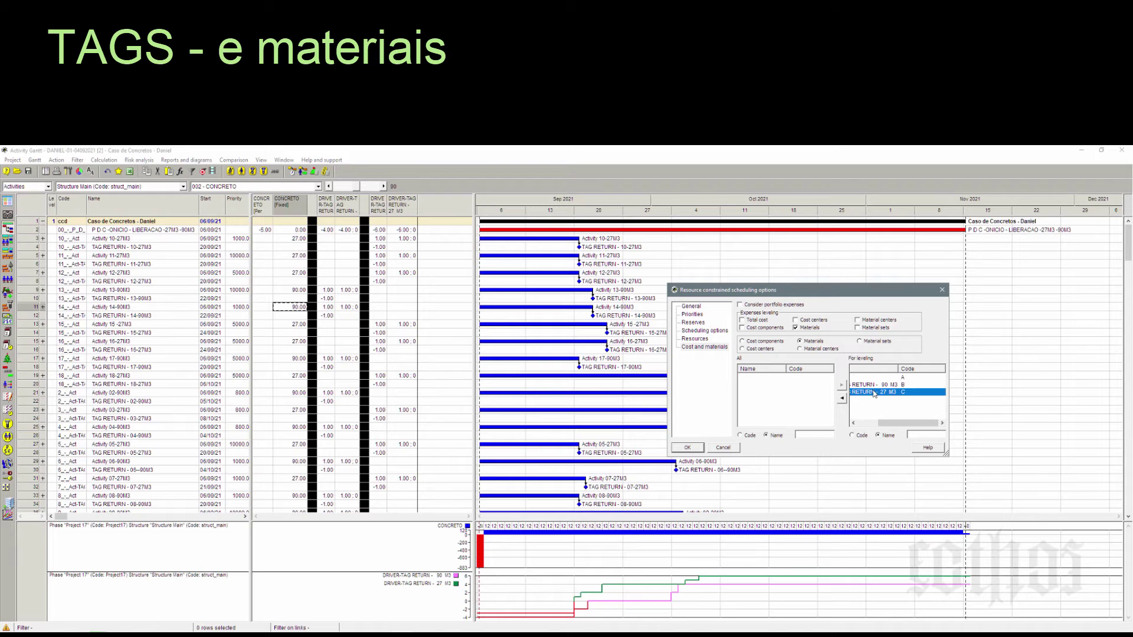
shift+click(870, 378)
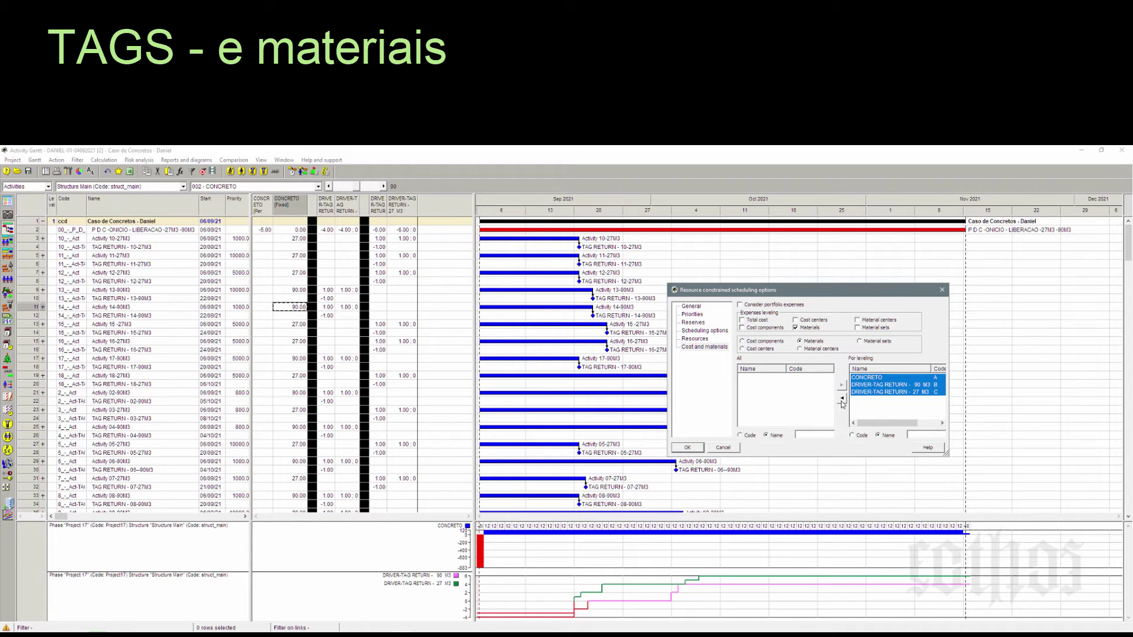
click(842, 399)
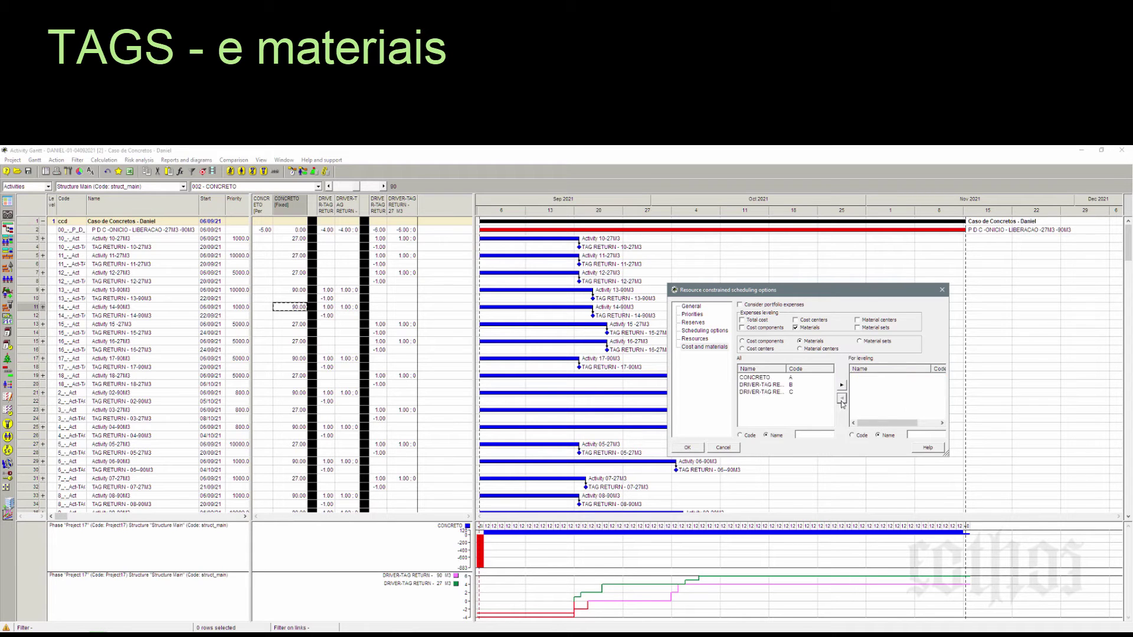
Add only the DRIVER-TAG RETURN - 27 M3 material for leveling and recalculate the resource-constrained schedule
double_click(783, 368)
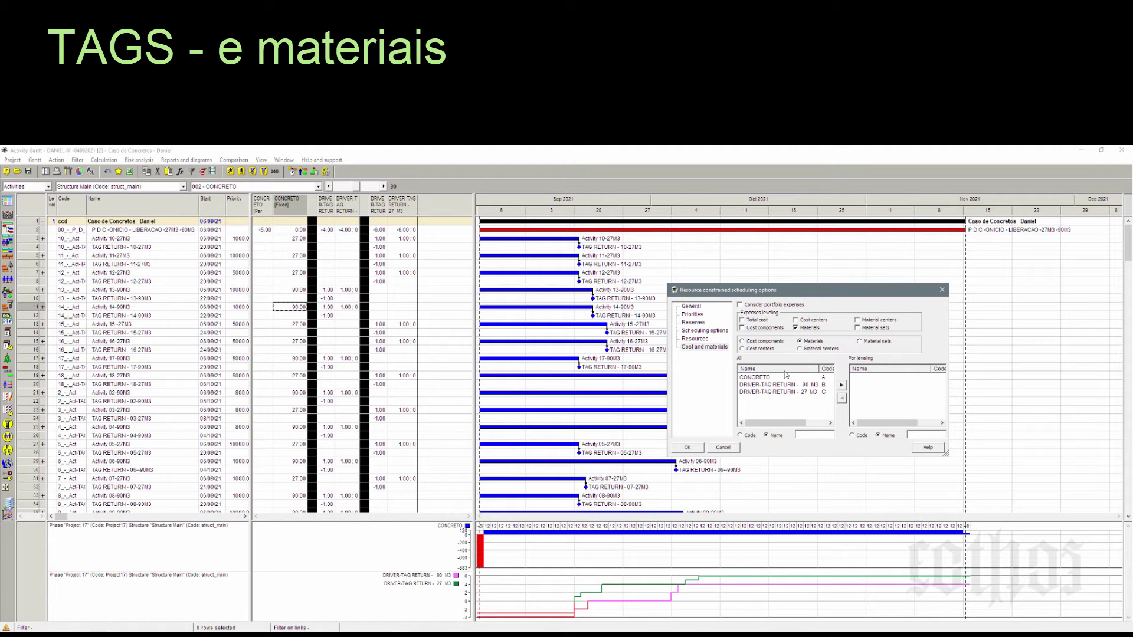
click(773, 386)
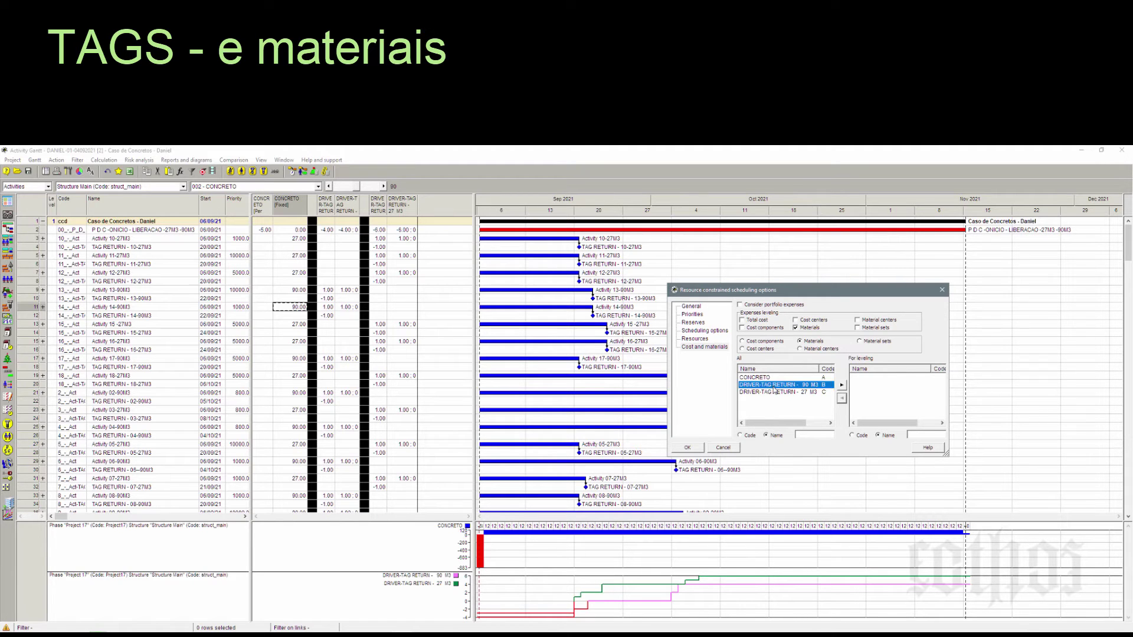
click(774, 391)
click(842, 387)
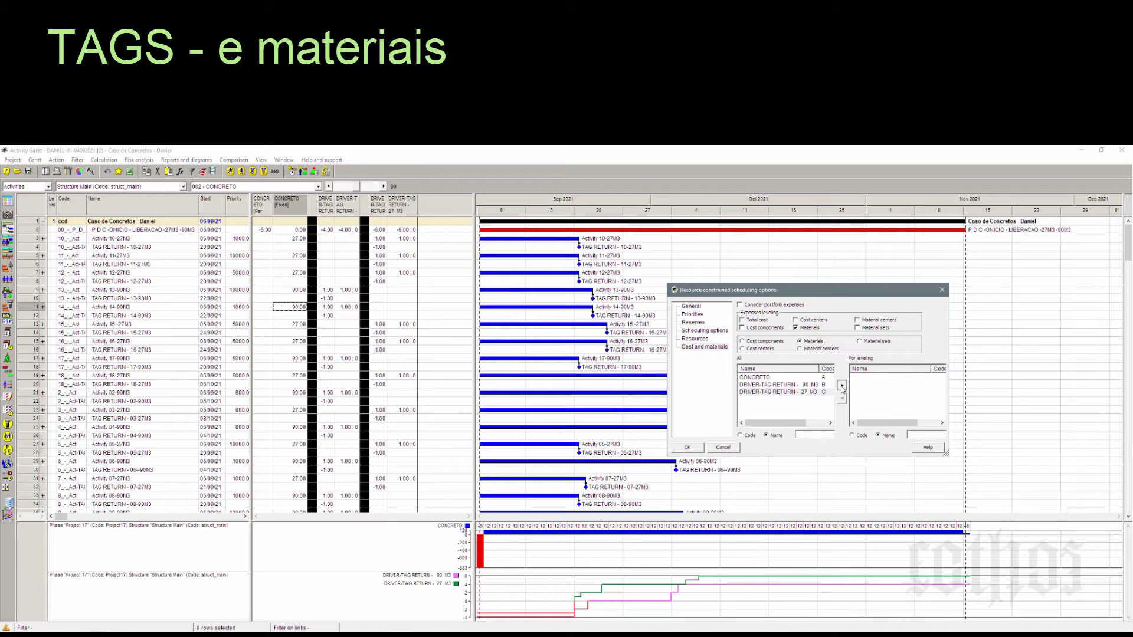
click(842, 387)
click(687, 447)
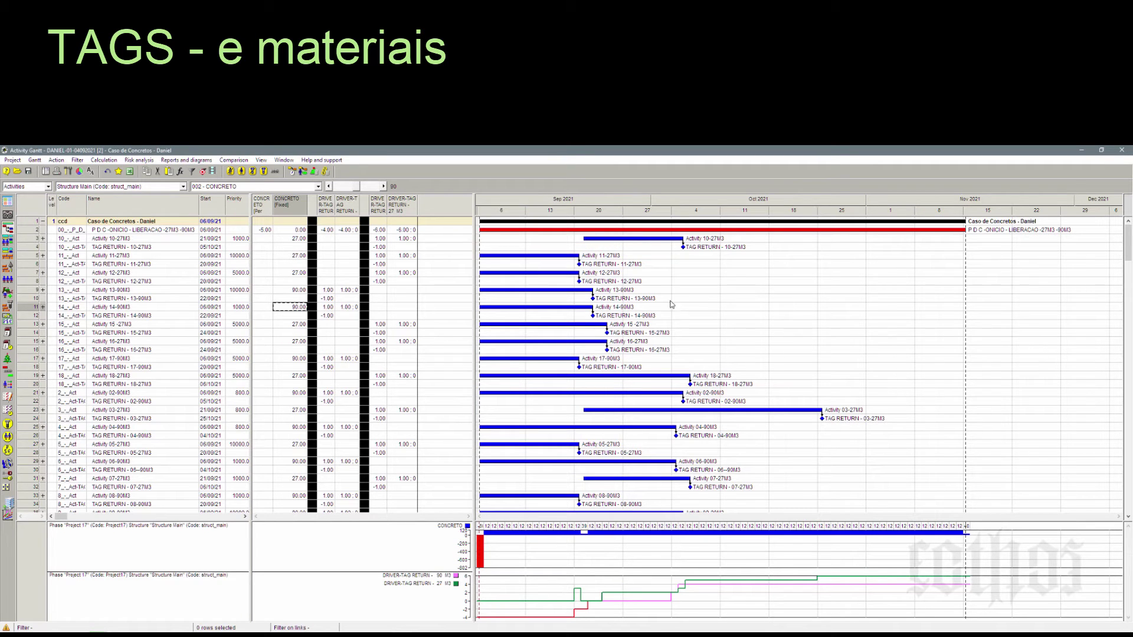
Filter the activities by name so that only those containing 27M3 are listed
click(379, 230)
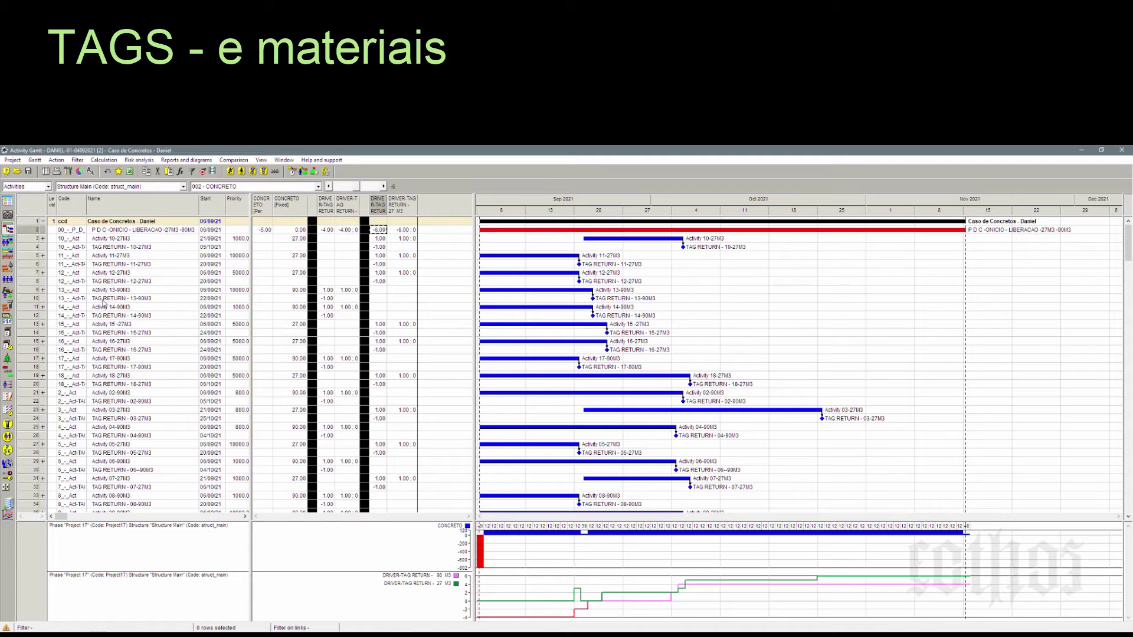
right_click(156, 209)
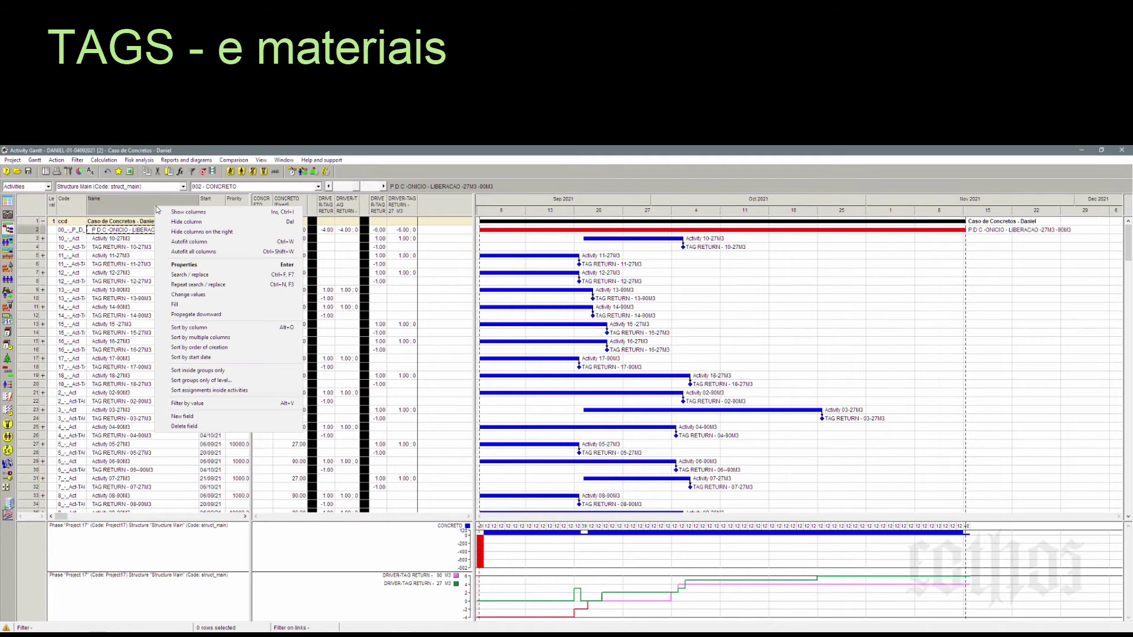
click(213, 403)
click(584, 359)
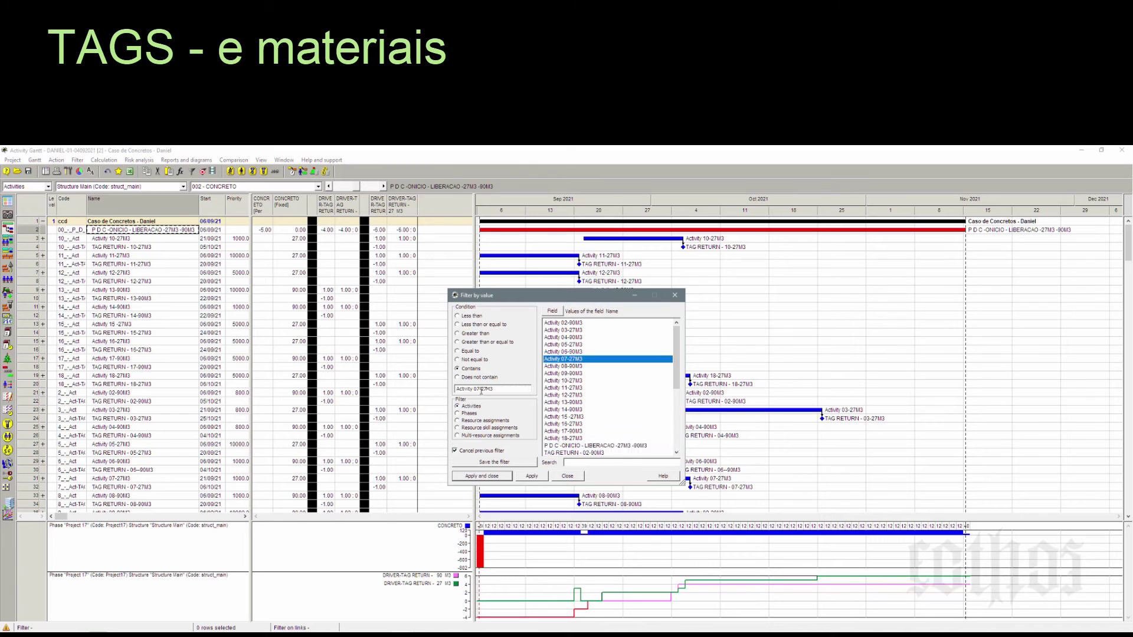
drag(481, 391, 426, 391)
key(BackSpace)
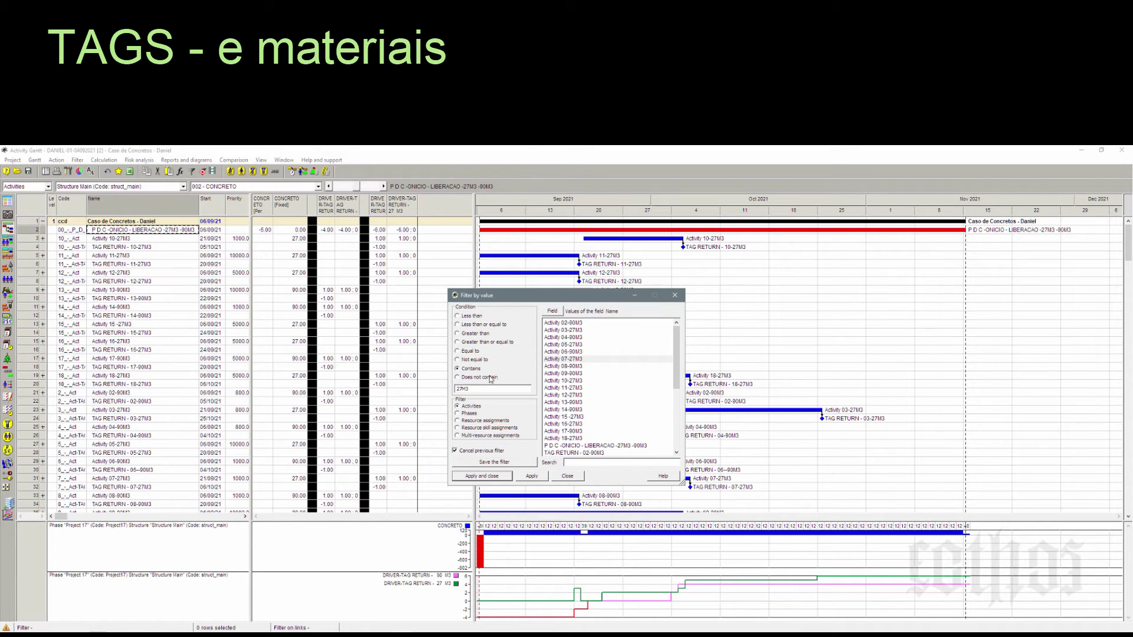
click(482, 476)
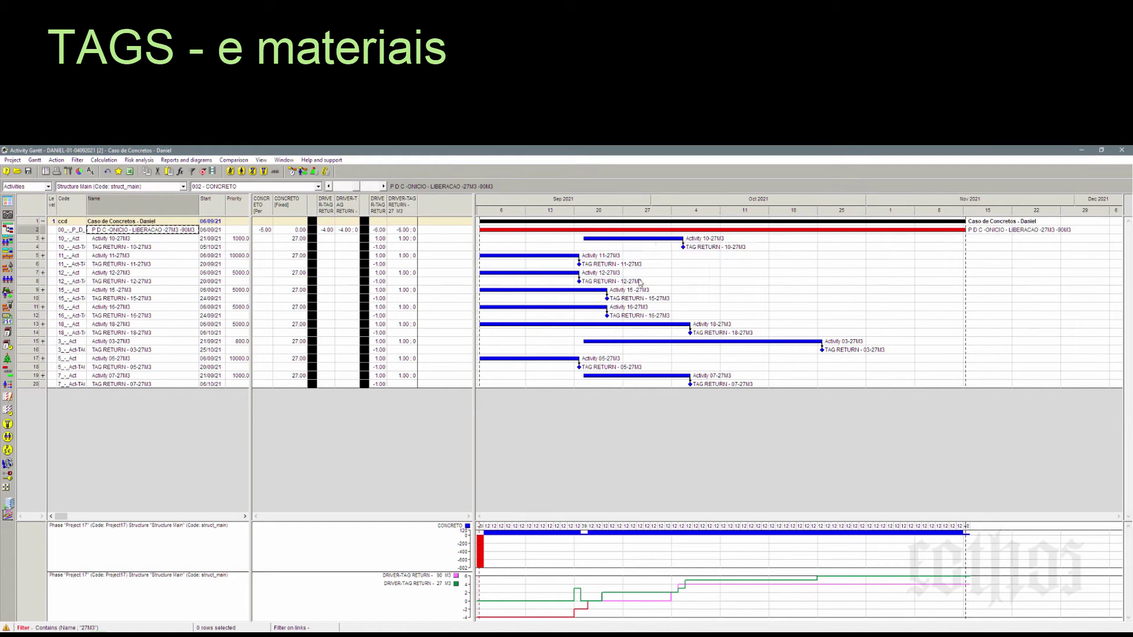
Sort the filtered 27M3 activities by their start date
mouse_move(641, 378)
click(370, 188)
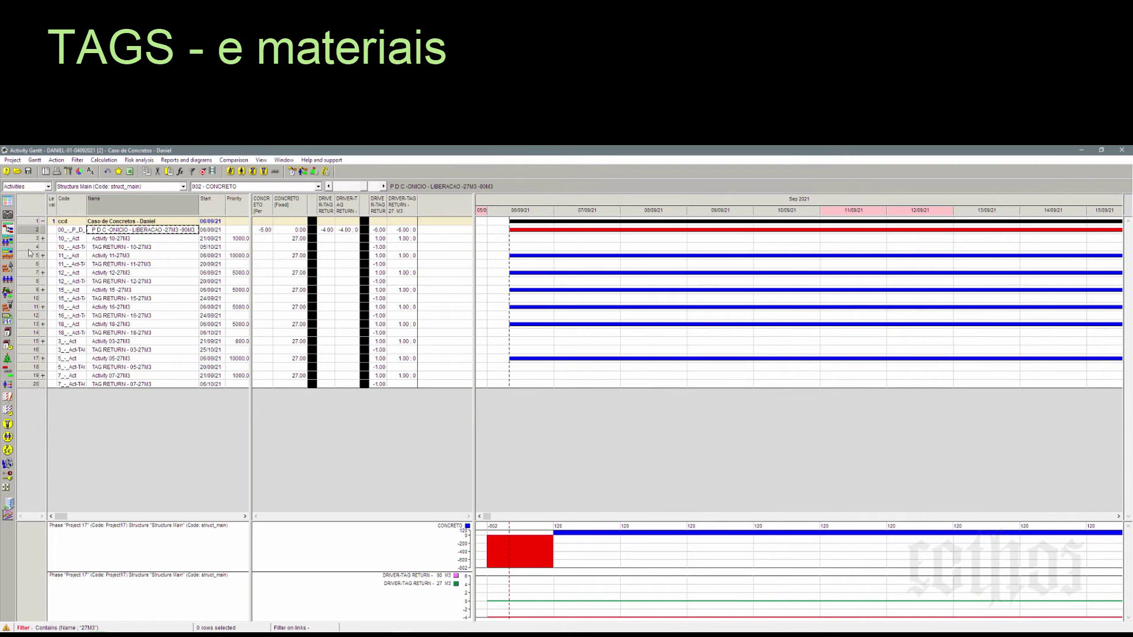
right_click(218, 206)
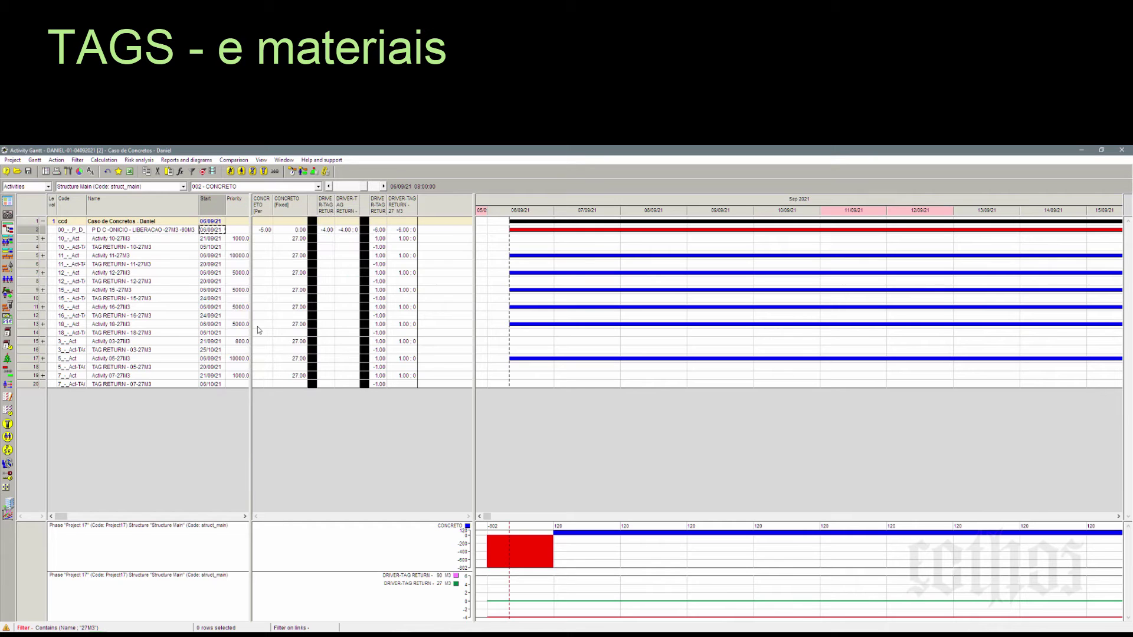
click(251, 326)
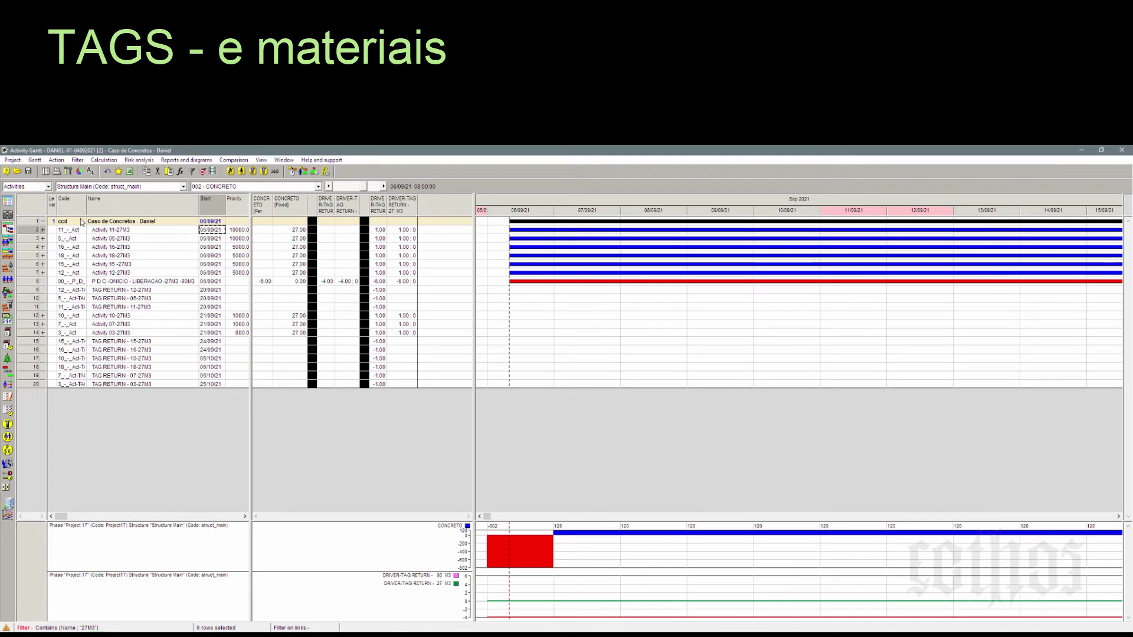
Start a new general diagram from the Activity 11-27M3 row and remove both DRIVER-TAG RETURN materials from its parameters
right_click(32, 231)
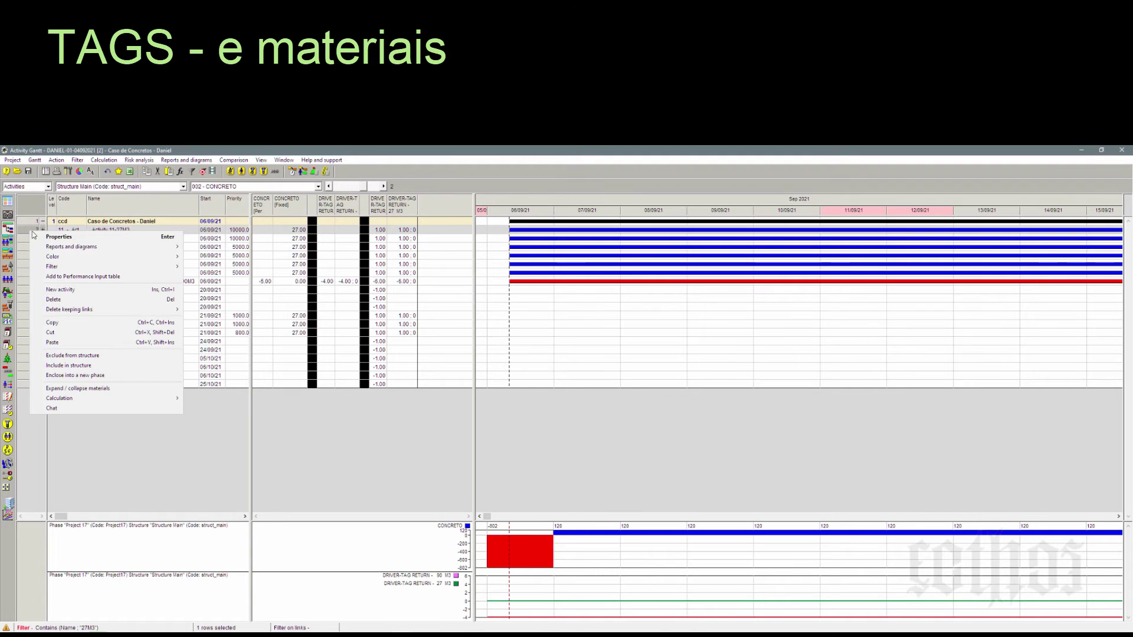
mouse_move(41, 247)
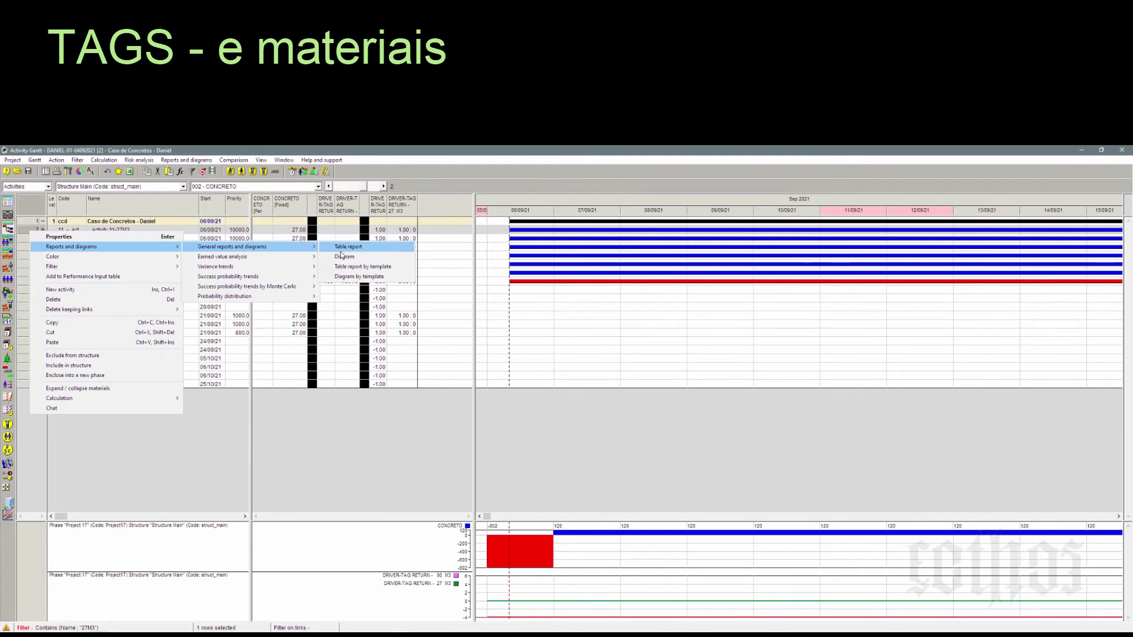
click(451, 363)
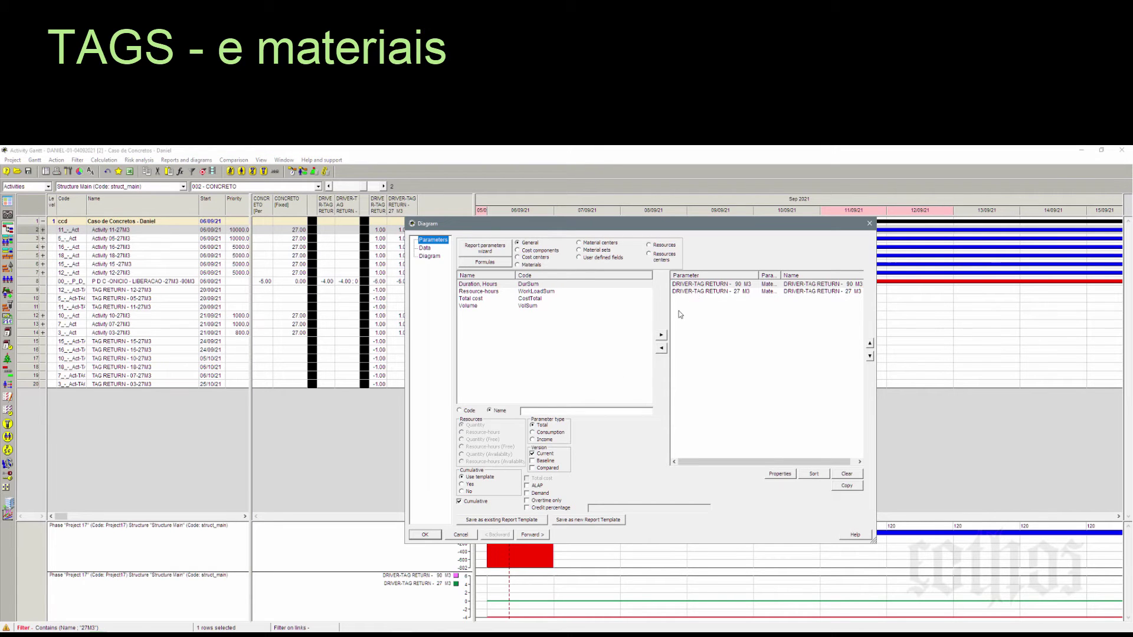
drag(685, 285, 681, 295)
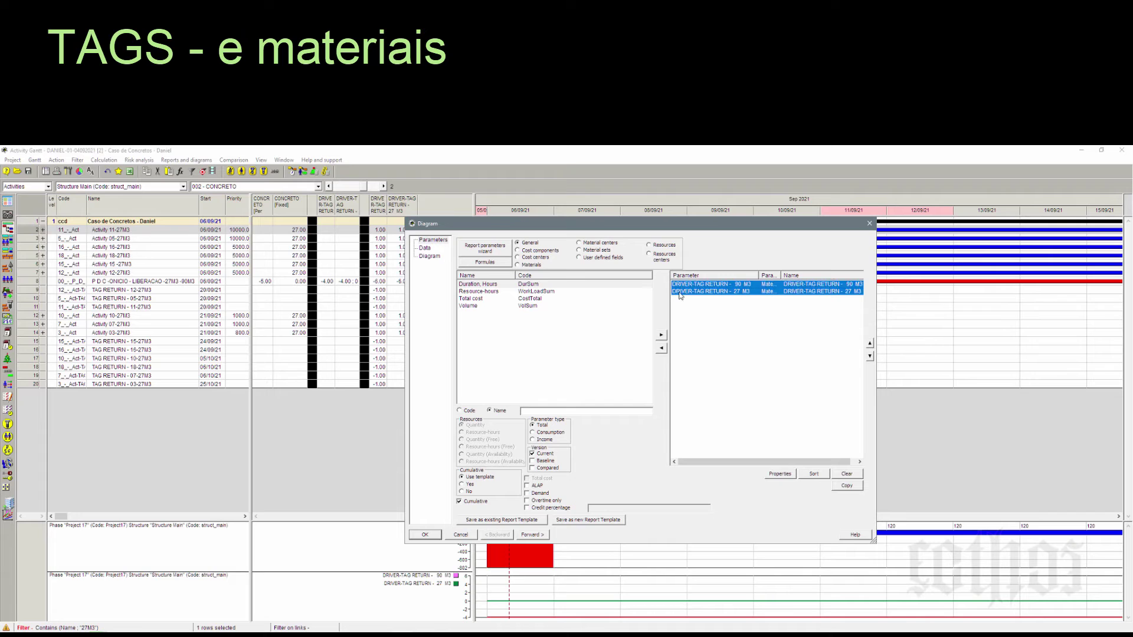
click(661, 348)
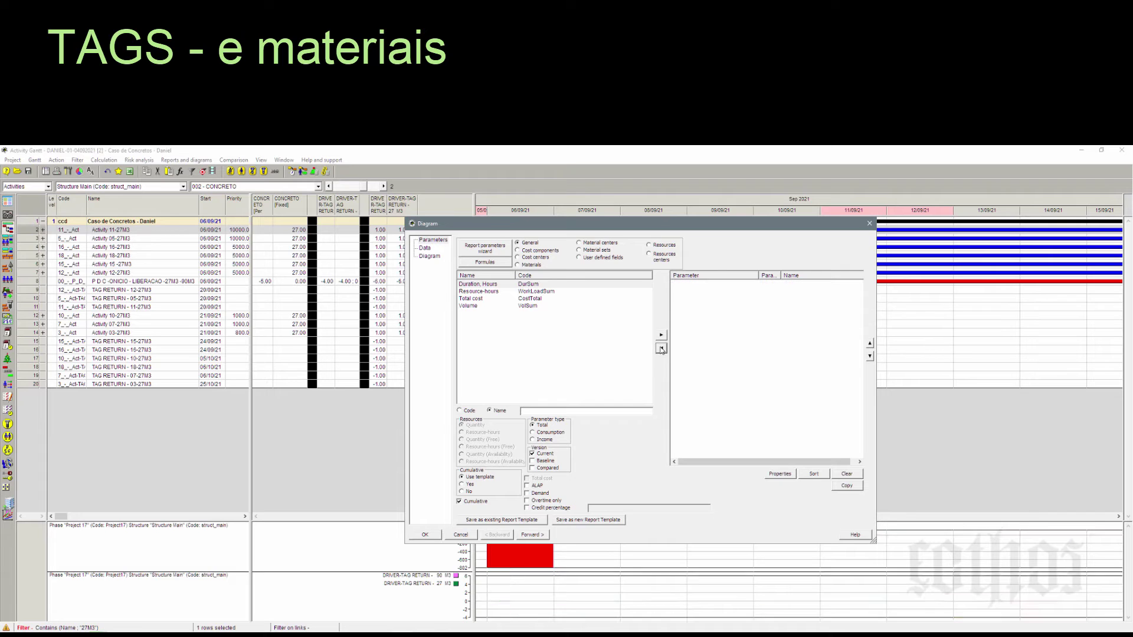
Add the CONCRETO material as a non-cumulative parameter of the diagram and continue to its data settings
click(517, 265)
click(484, 284)
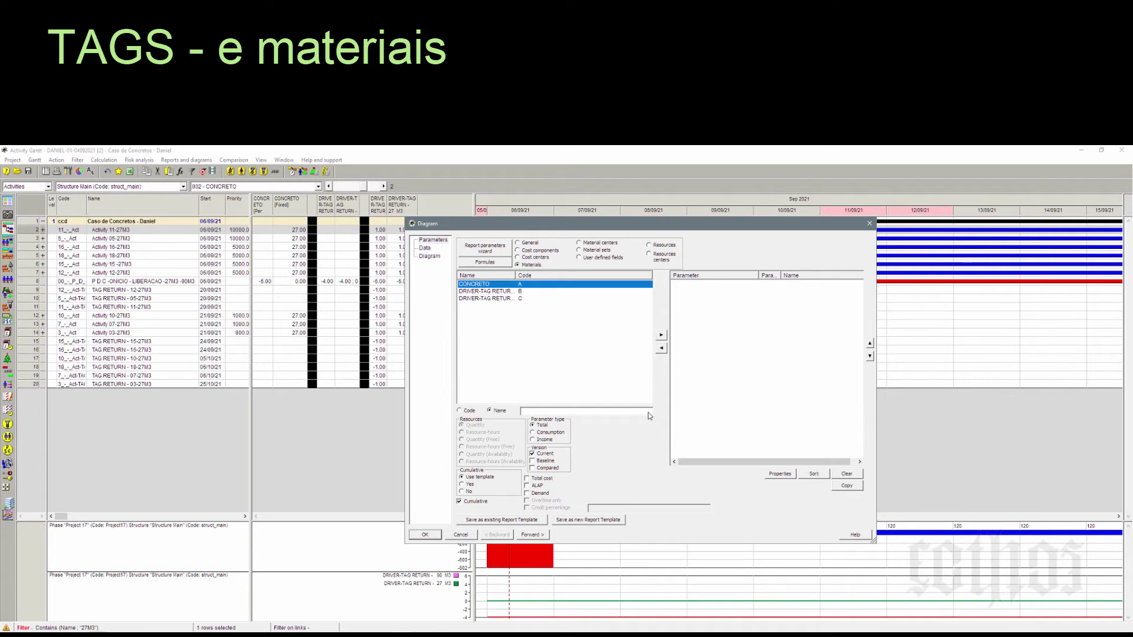
click(468, 503)
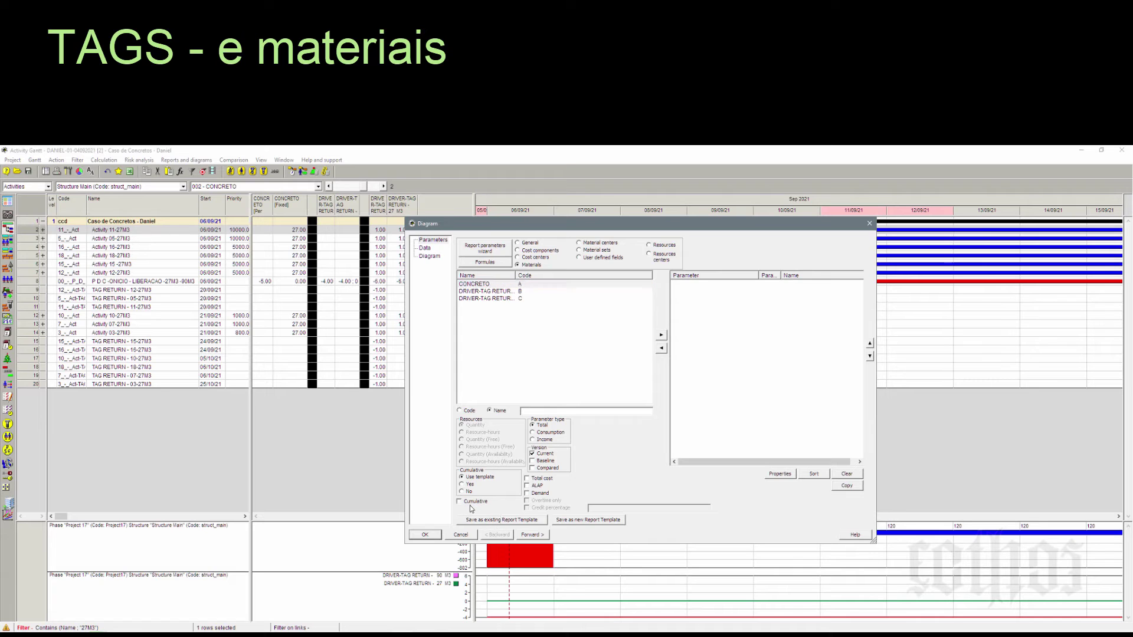
click(532, 534)
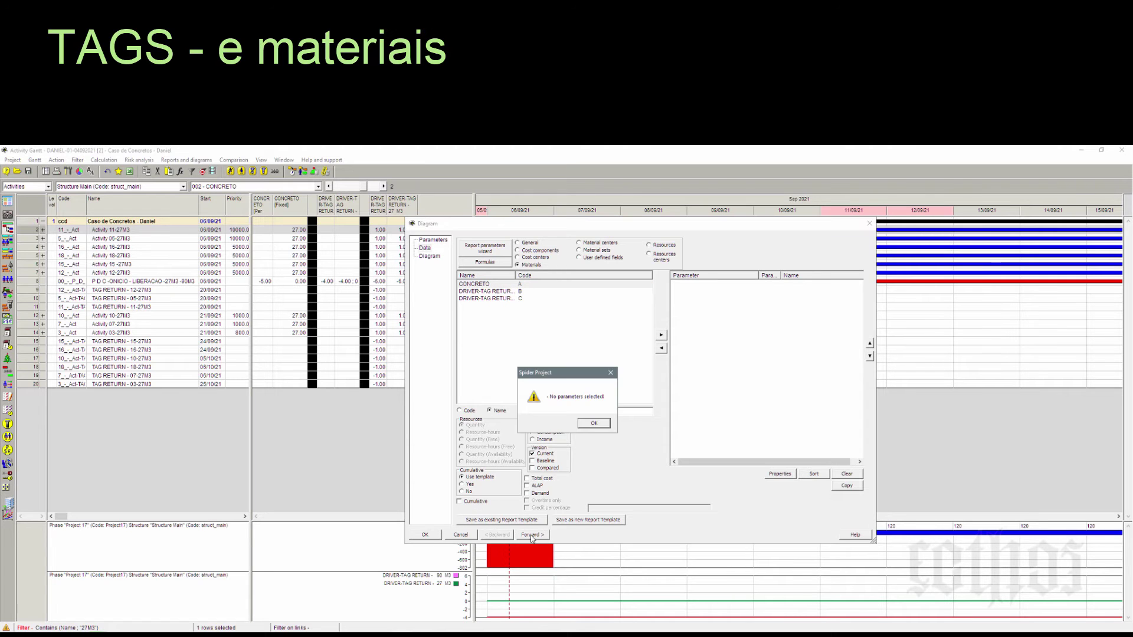
click(593, 423)
click(475, 285)
click(661, 334)
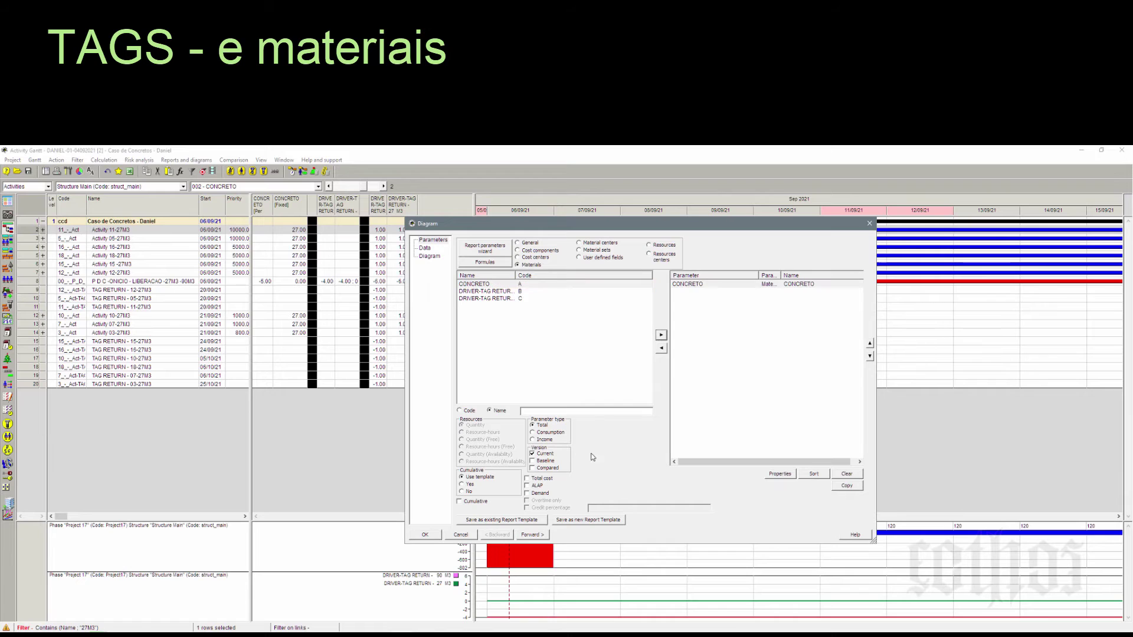
click(533, 534)
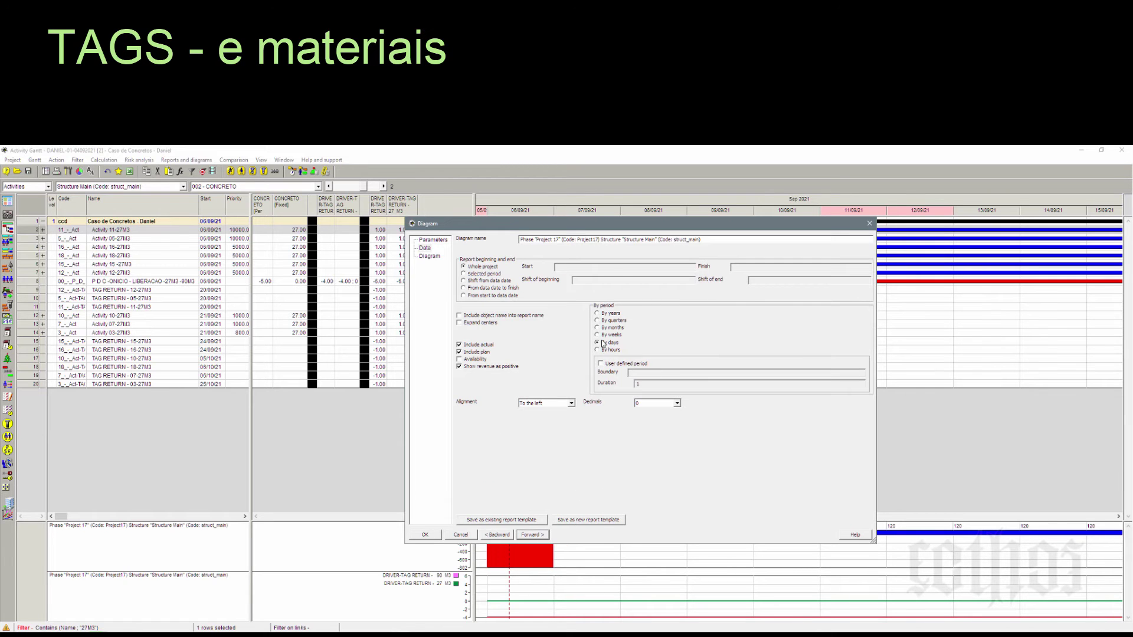
Turn on the display of values for the CONCRETO graph and generate the diagram
click(537, 536)
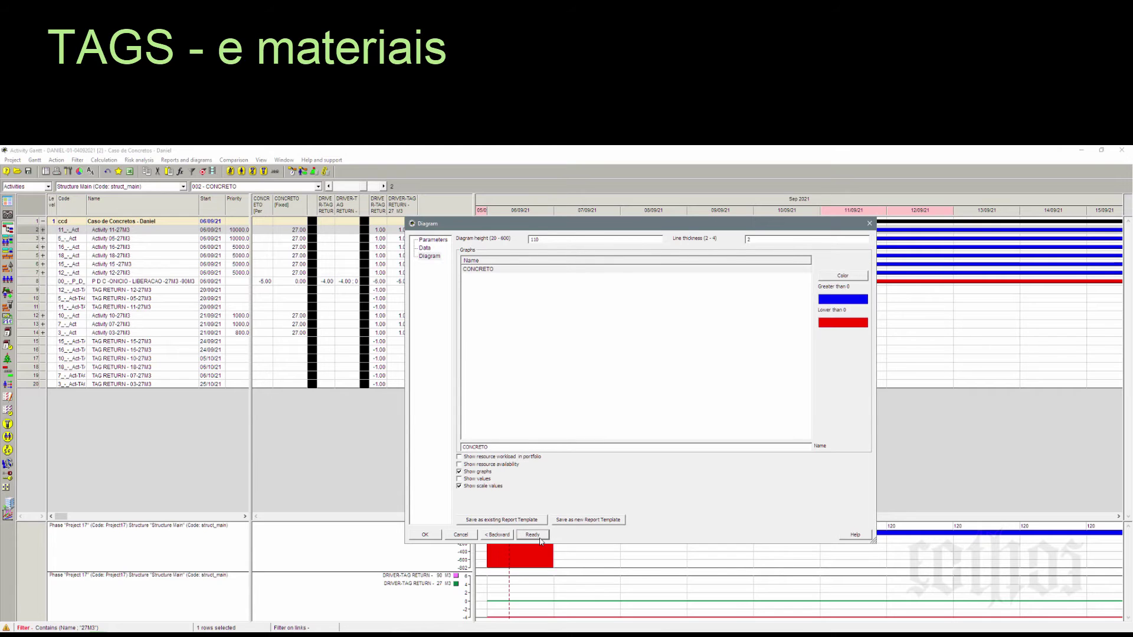
click(483, 479)
click(426, 534)
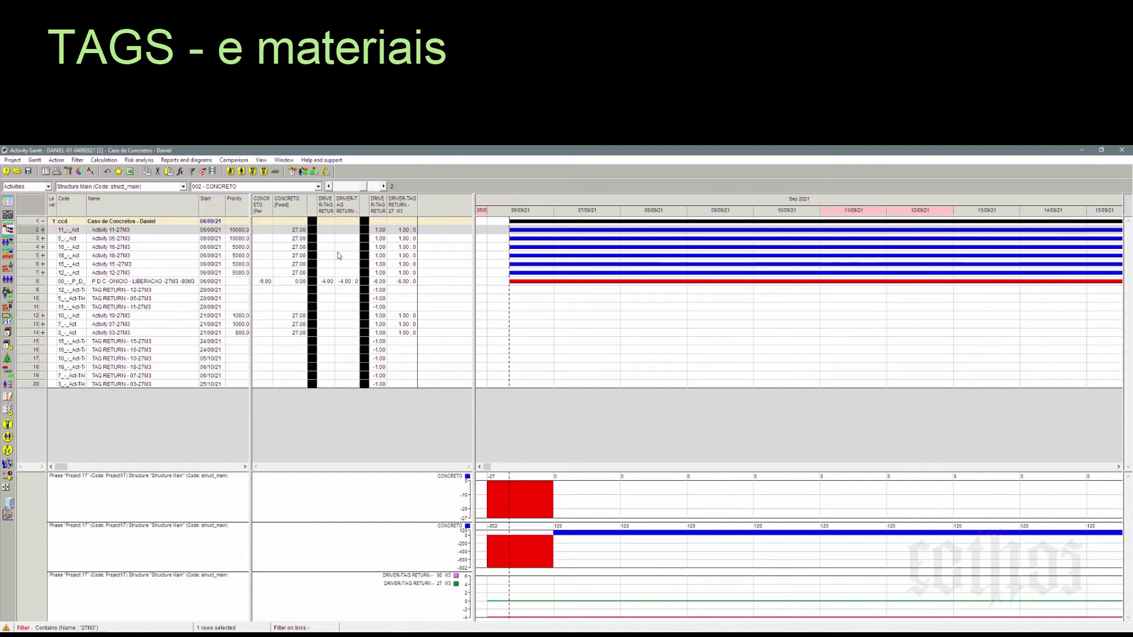
Show the CONCRETO material's Profile field as a new column after the fixed CONCRETO column
click(294, 233)
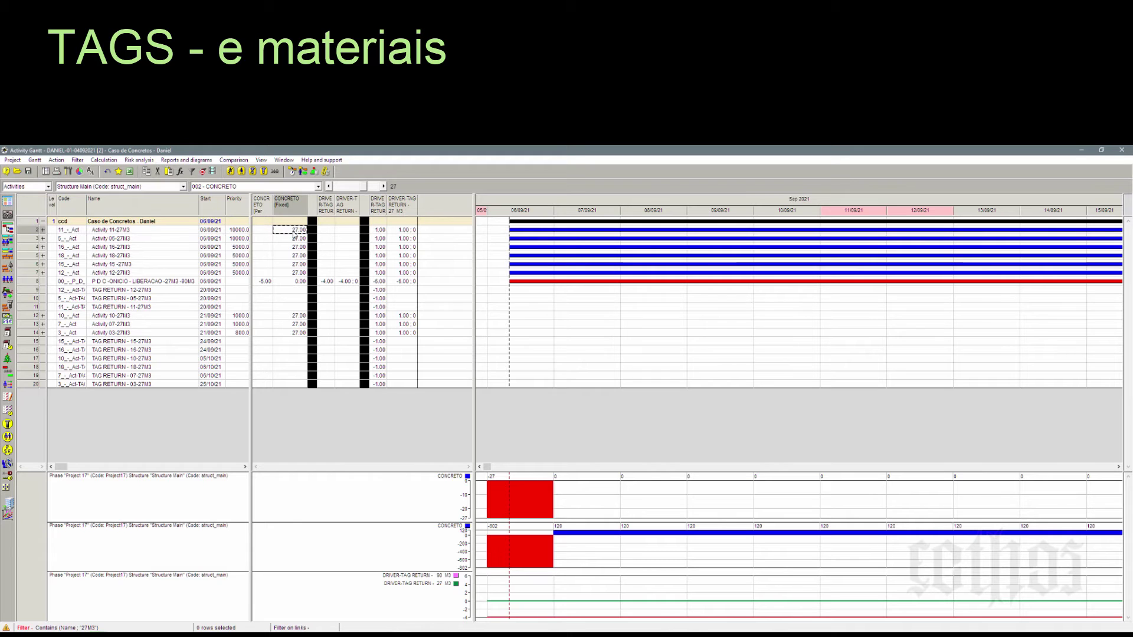
click(318, 187)
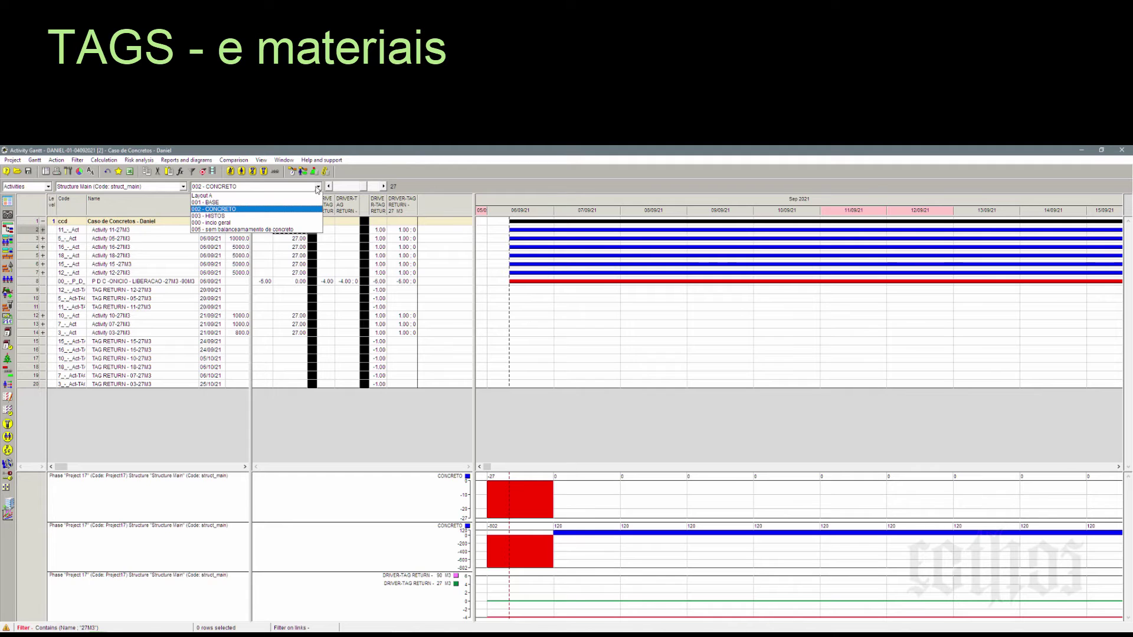
click(425, 263)
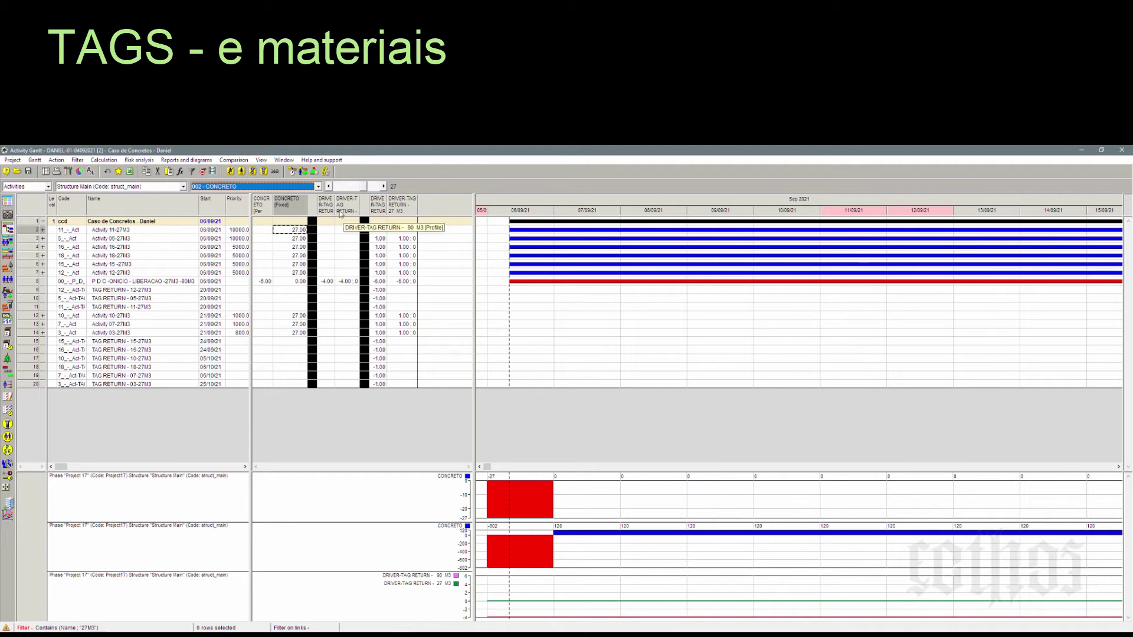
right_click(315, 211)
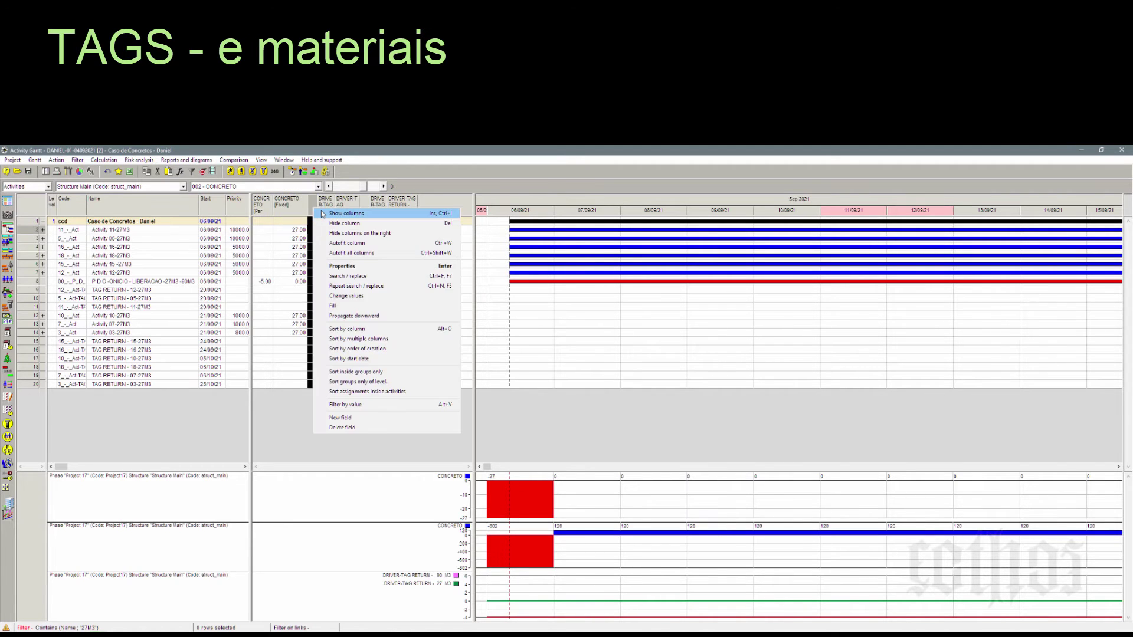
click(323, 213)
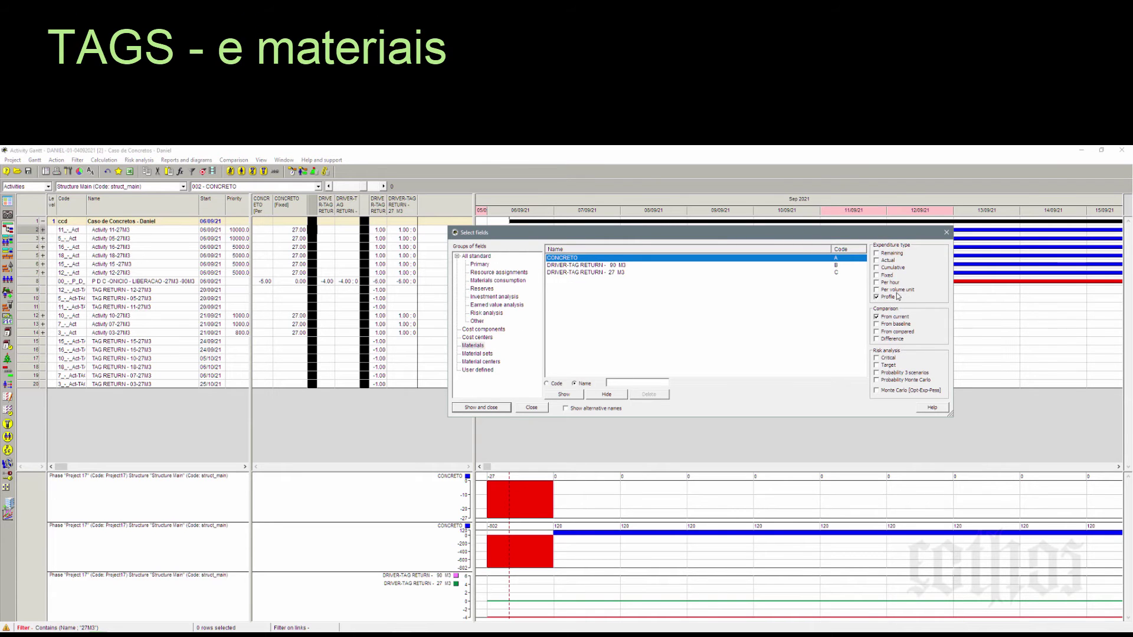
click(481, 408)
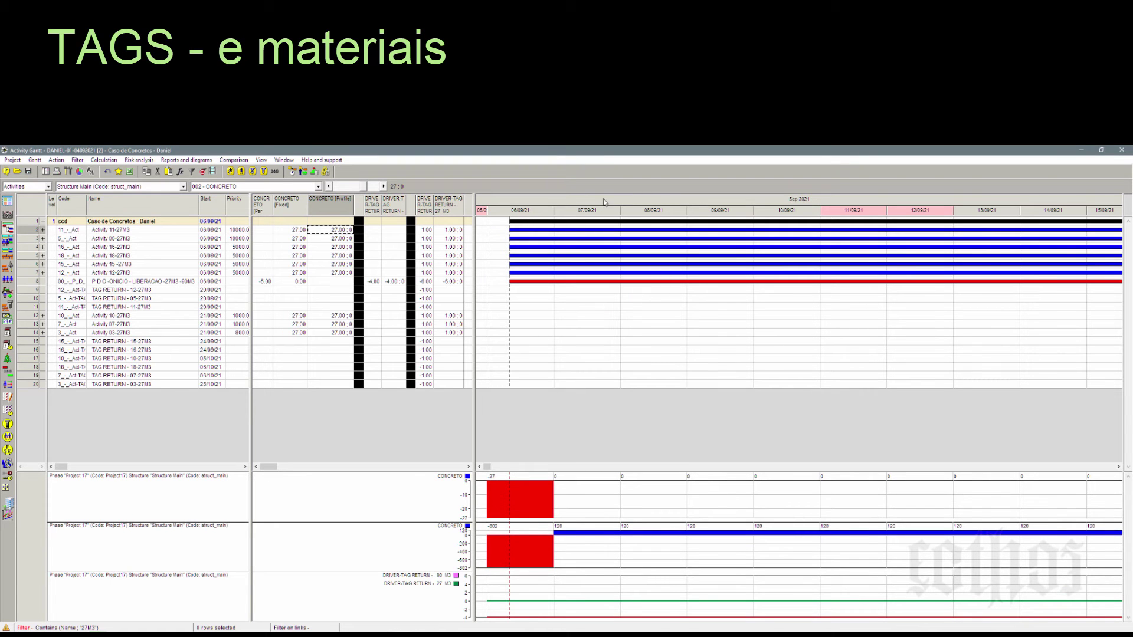
Examine the 27M3 activities across the whole project timeline and the CONCRETO profile values of the first three activities
click(625, 238)
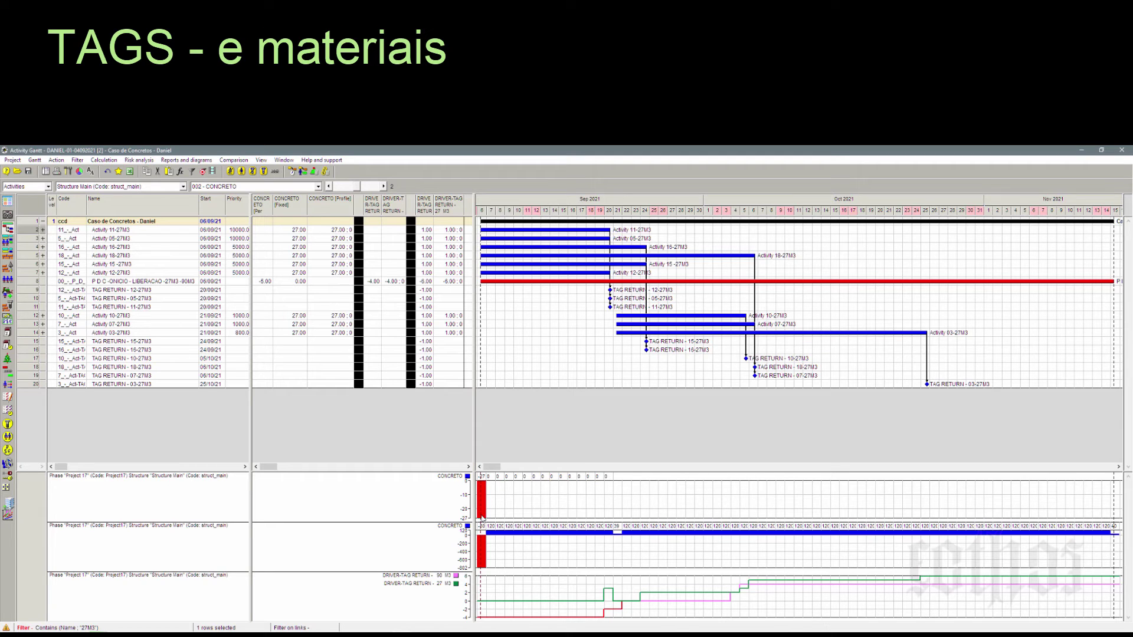
click(33, 240)
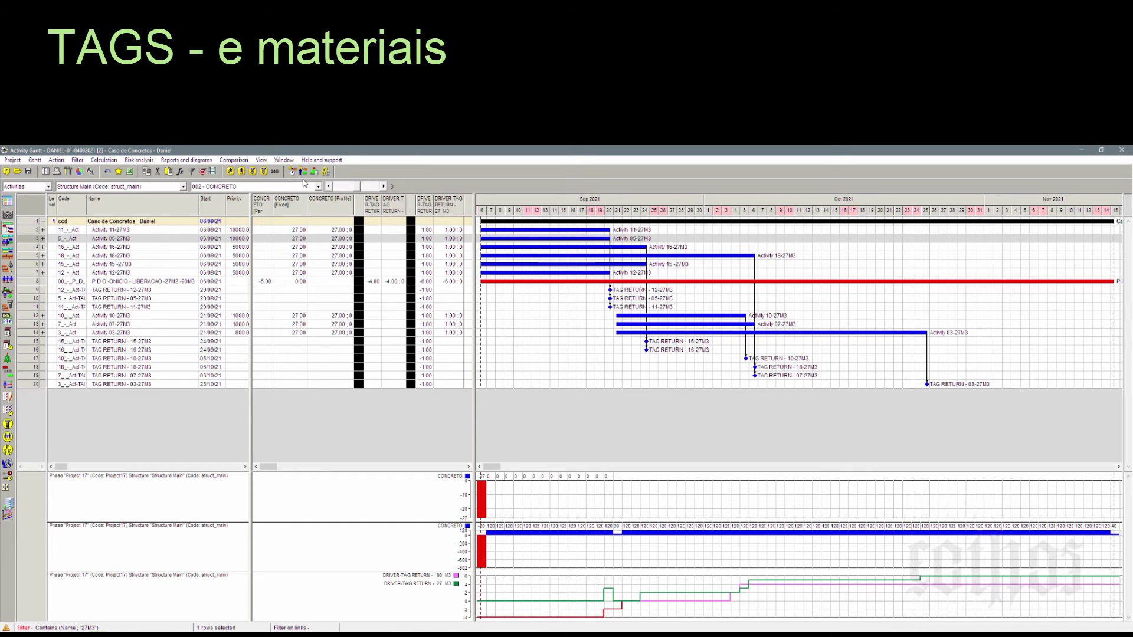
click(334, 231)
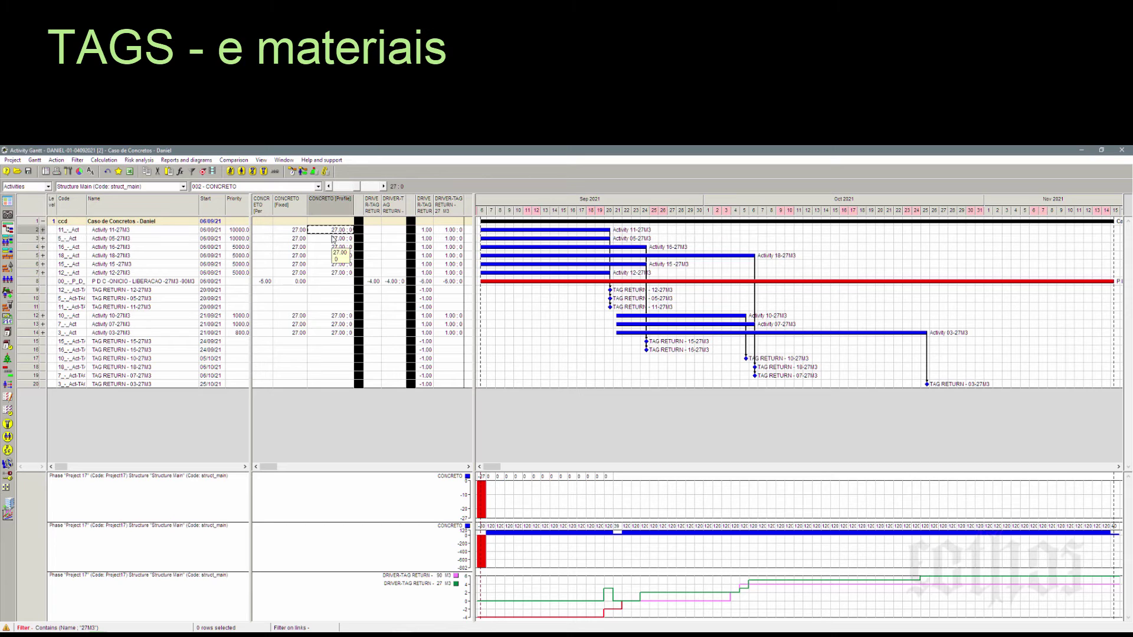
click(334, 239)
click(334, 247)
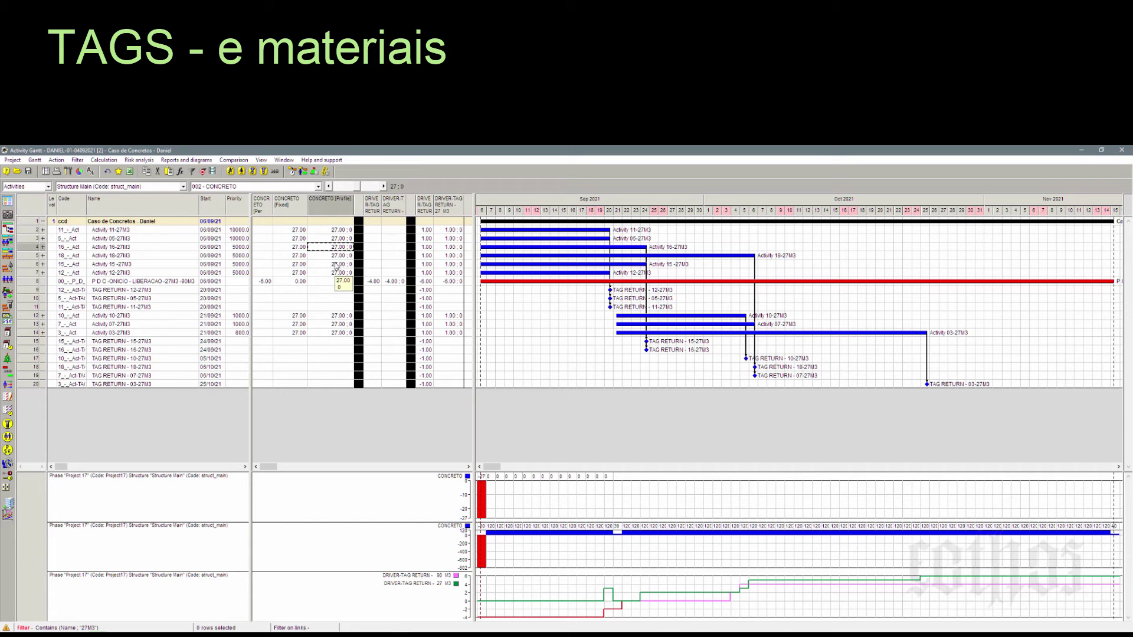
Add the DRIVER-TAG RETURN - 90 M3 material to the materials for leveling and run the resource-constrained scheduling
click(301, 172)
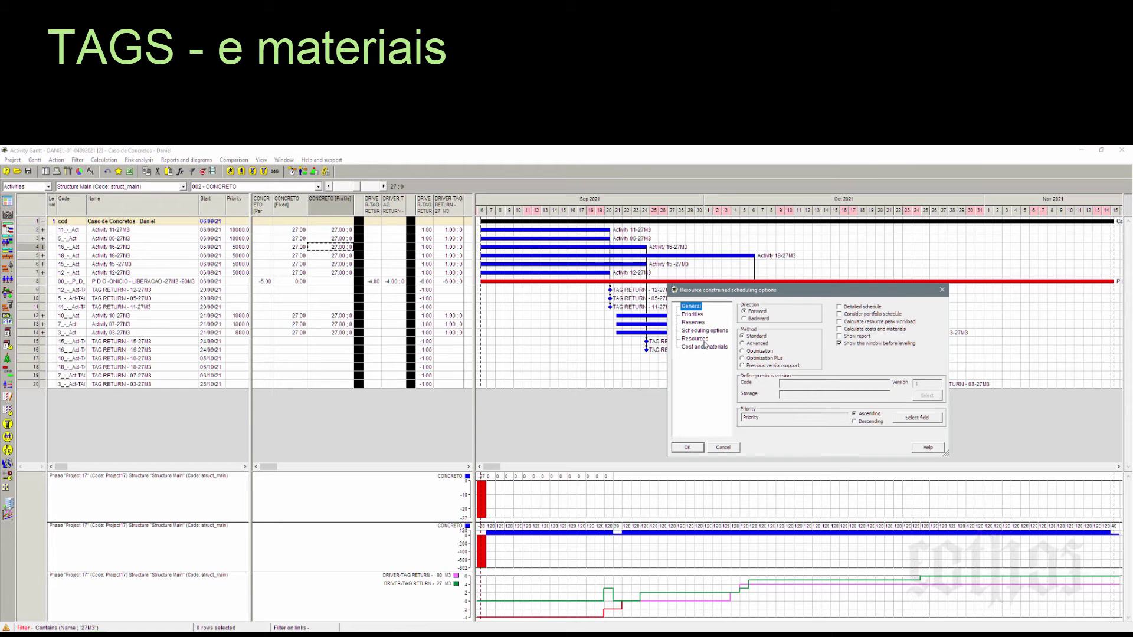
click(705, 347)
click(813, 341)
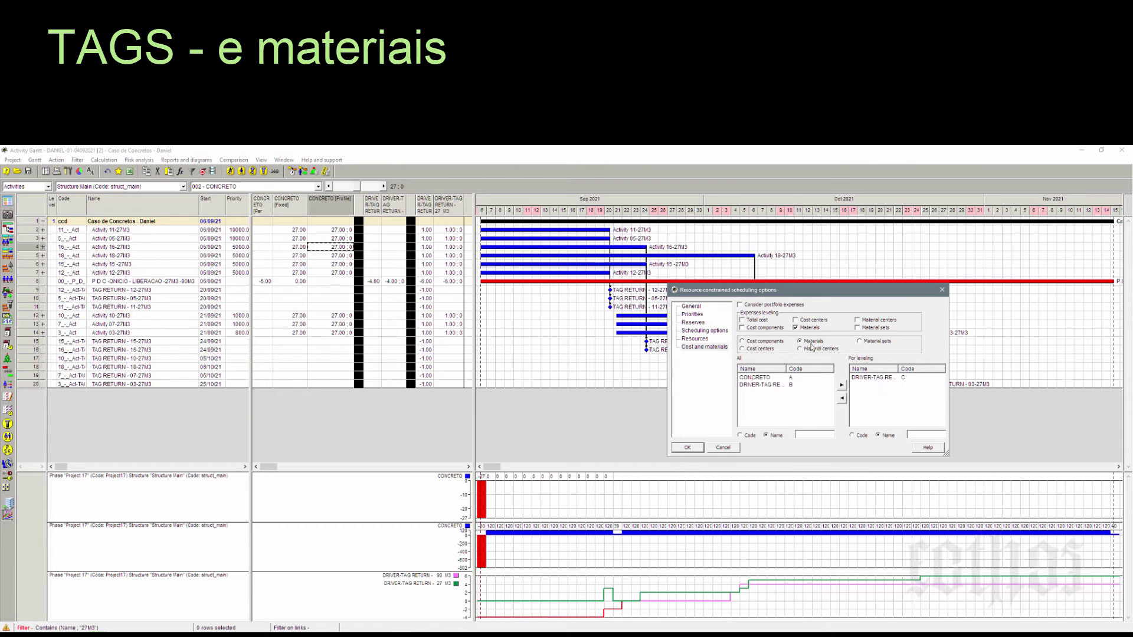
double_click(897, 369)
click(761, 384)
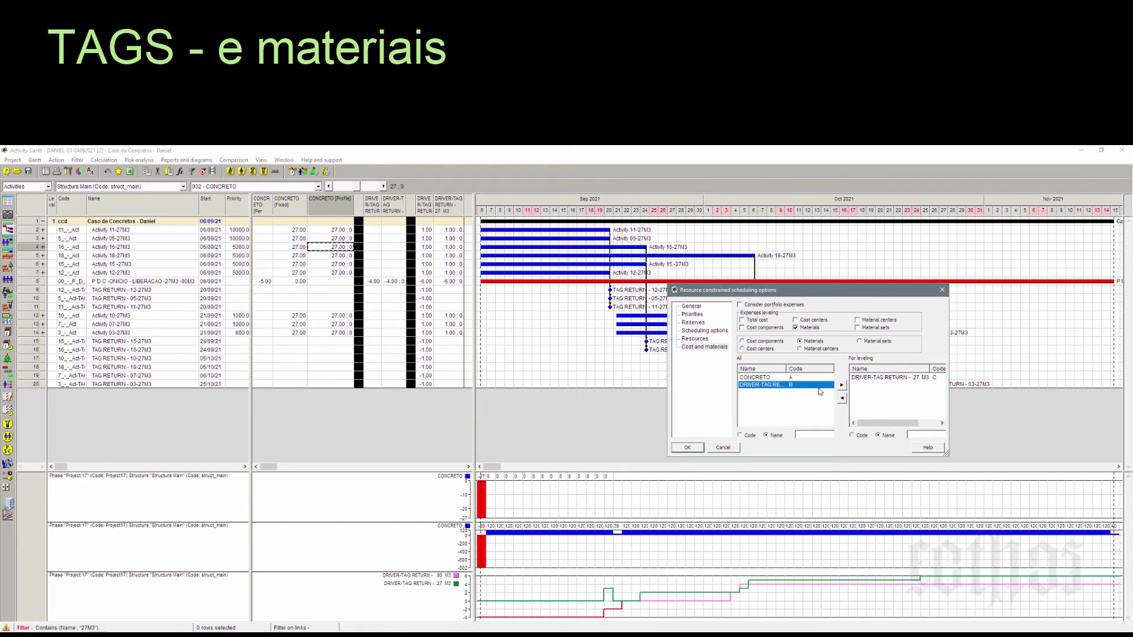
click(842, 385)
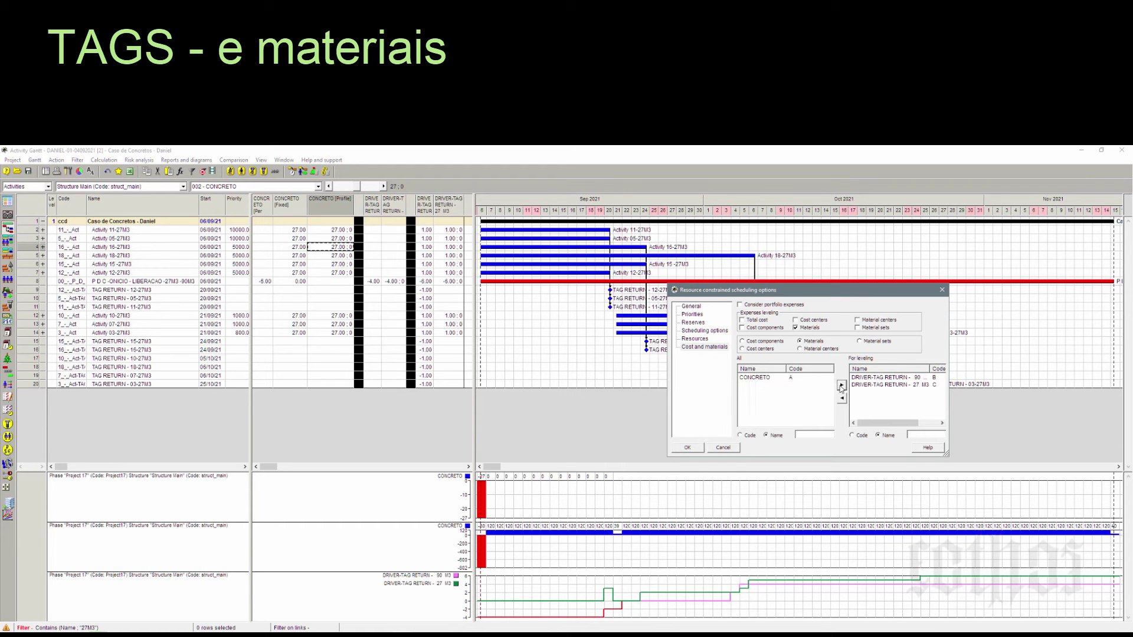
click(689, 447)
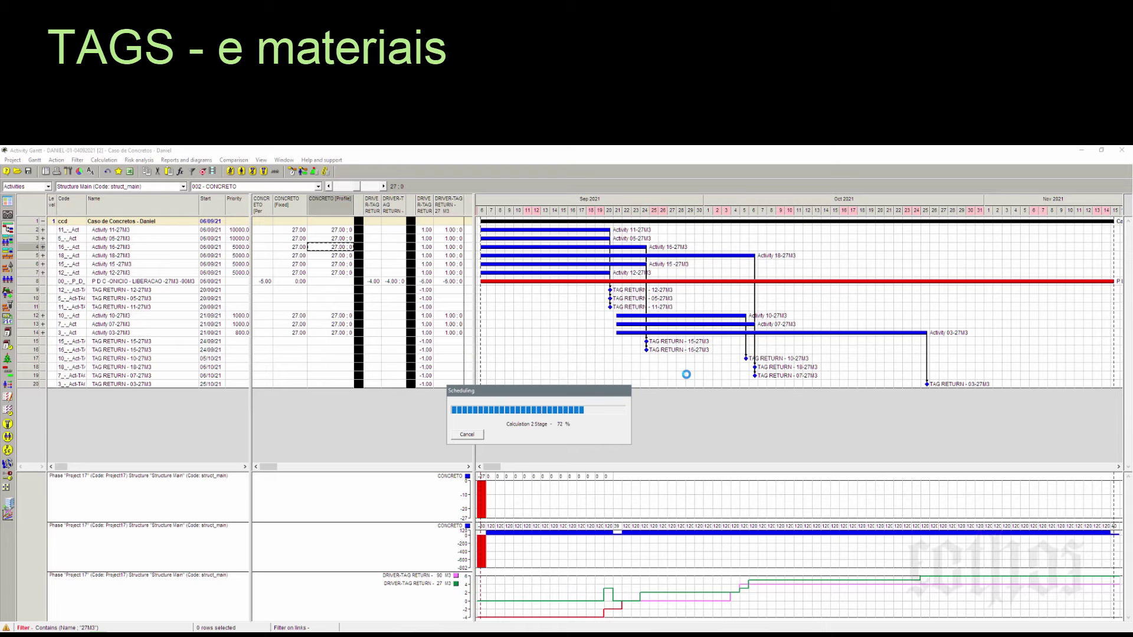
right_click(610, 202)
click(660, 272)
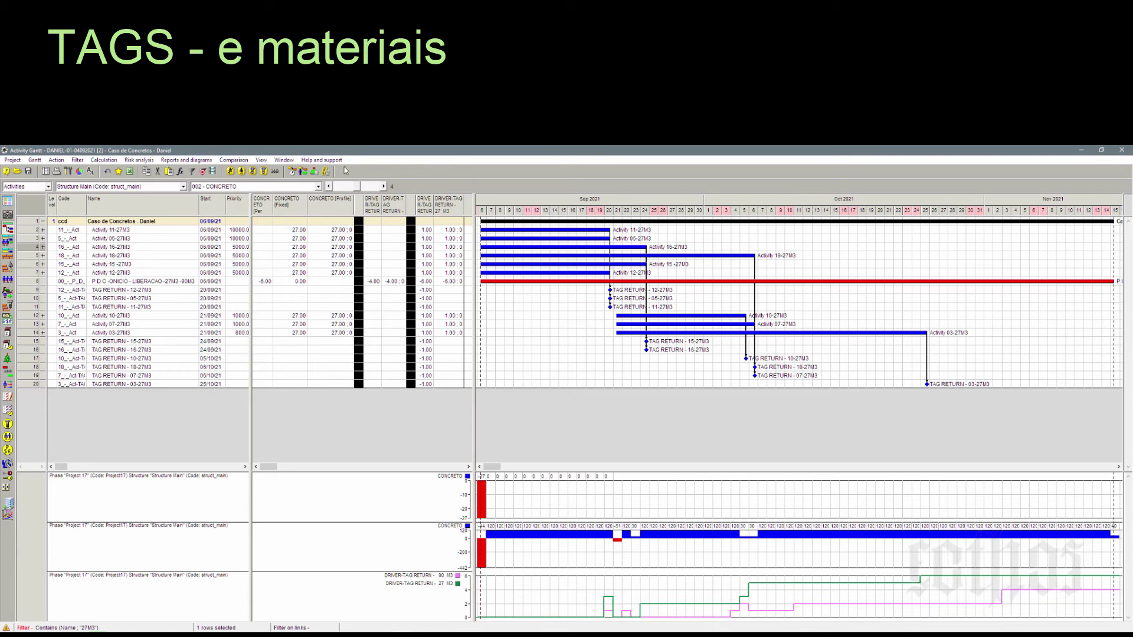
Remove the 27M3 filter and try to filter the activities by name not equal to TAG
click(202, 171)
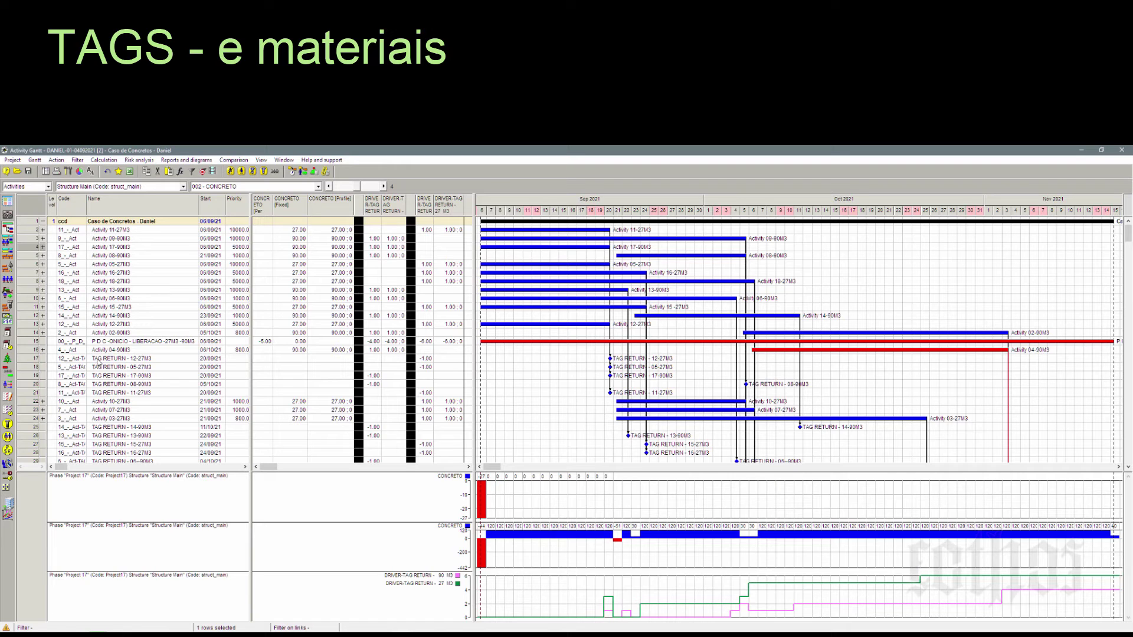
right_click(104, 213)
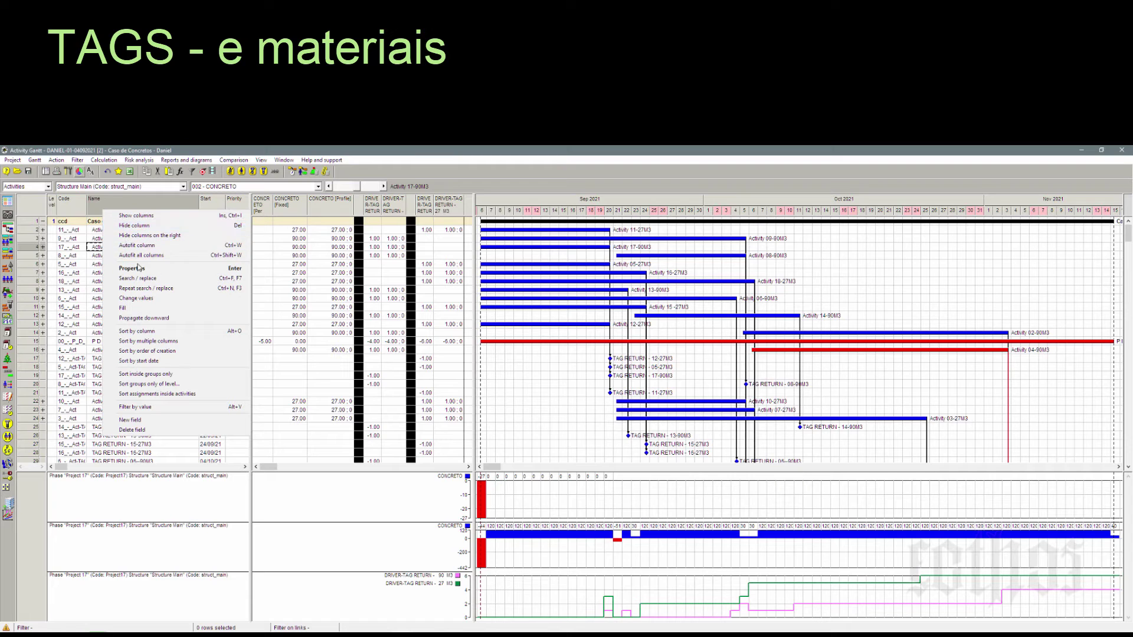
click(135, 407)
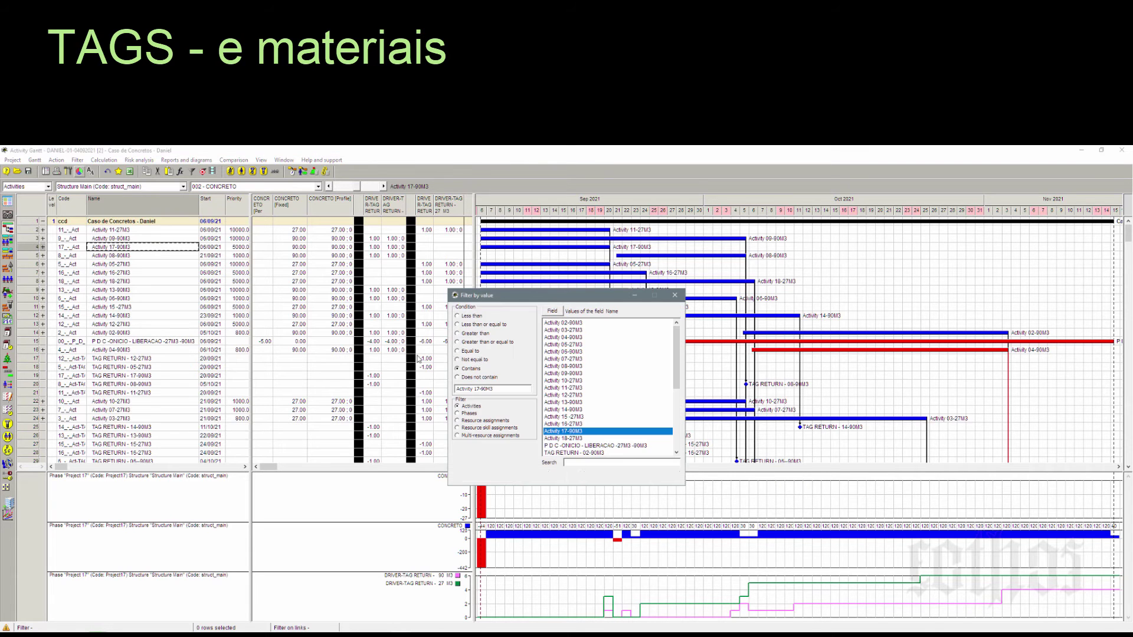
click(469, 361)
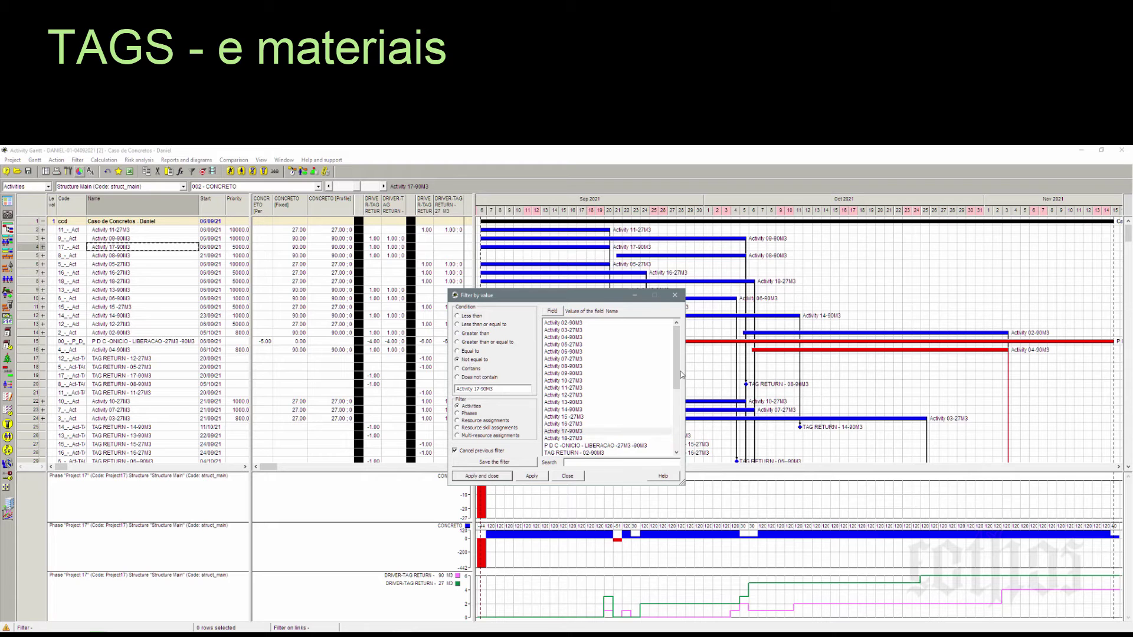
drag(679, 378, 678, 410)
click(607, 417)
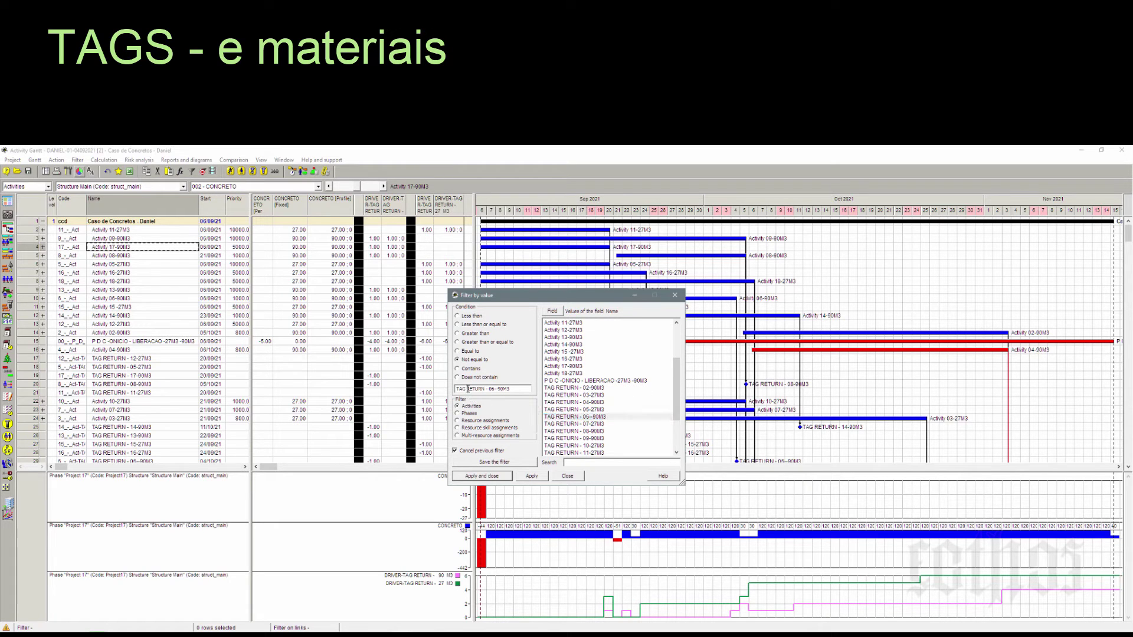
key(BackSpace)
key(Return)
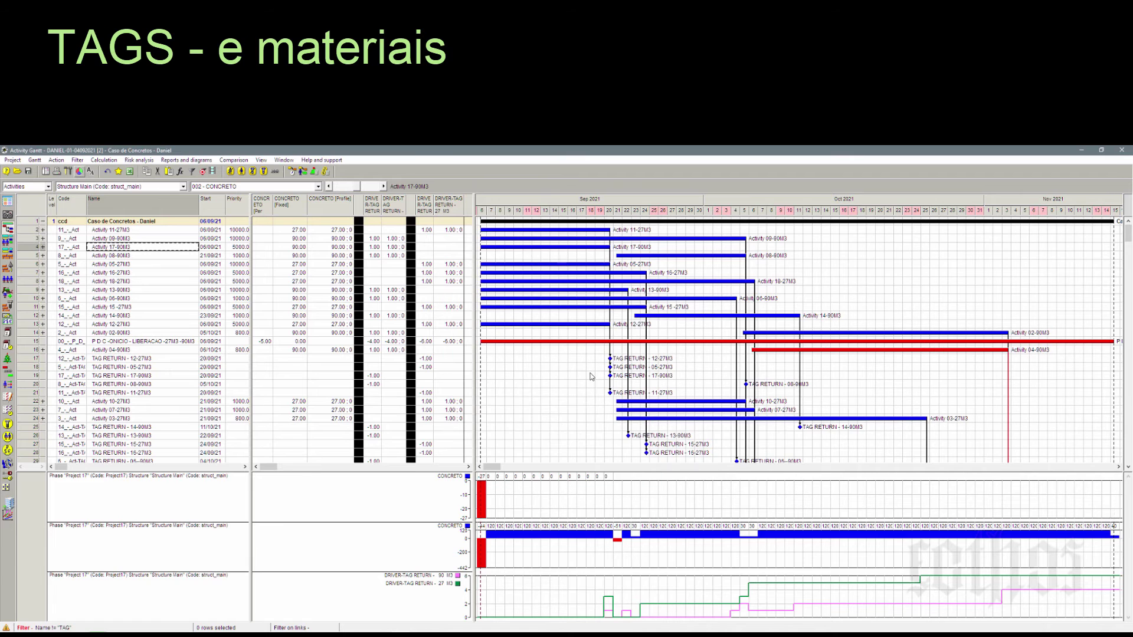
Filter the activities to names that do not contain TAG, and sort the list by start date
right_click(110, 201)
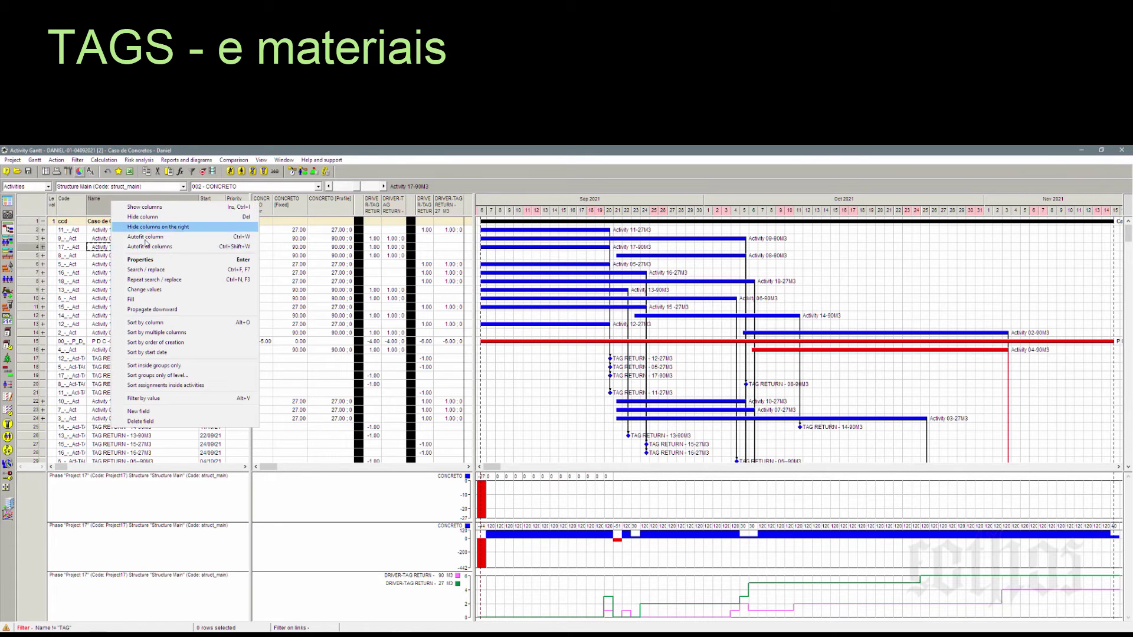
click(143, 398)
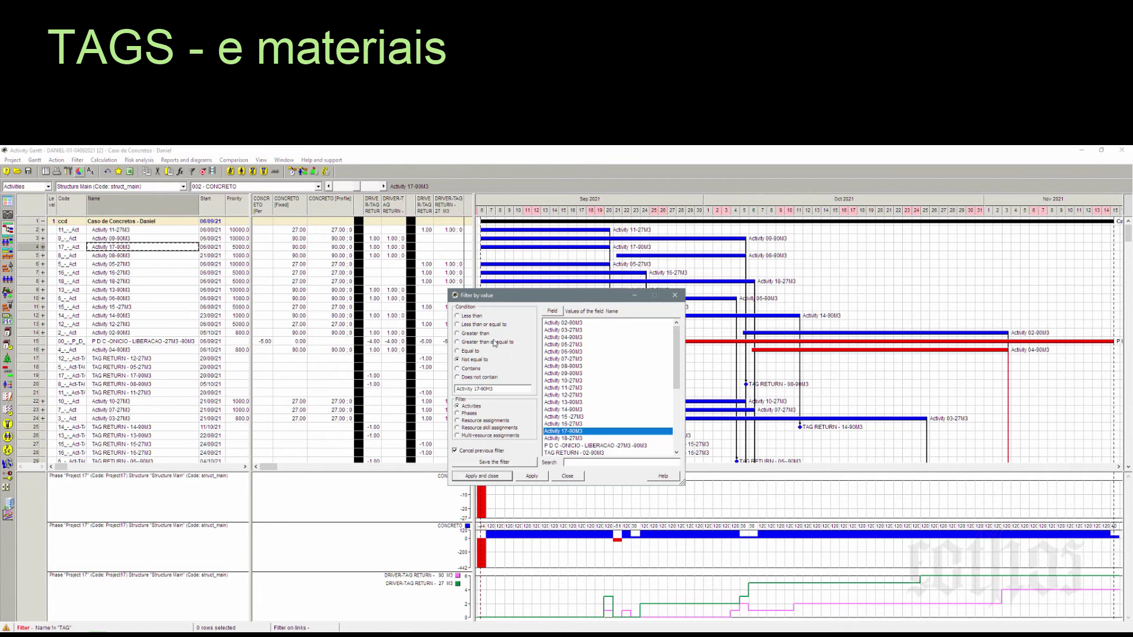
scroll(569, 429, down, 6)
click(572, 424)
click(468, 390)
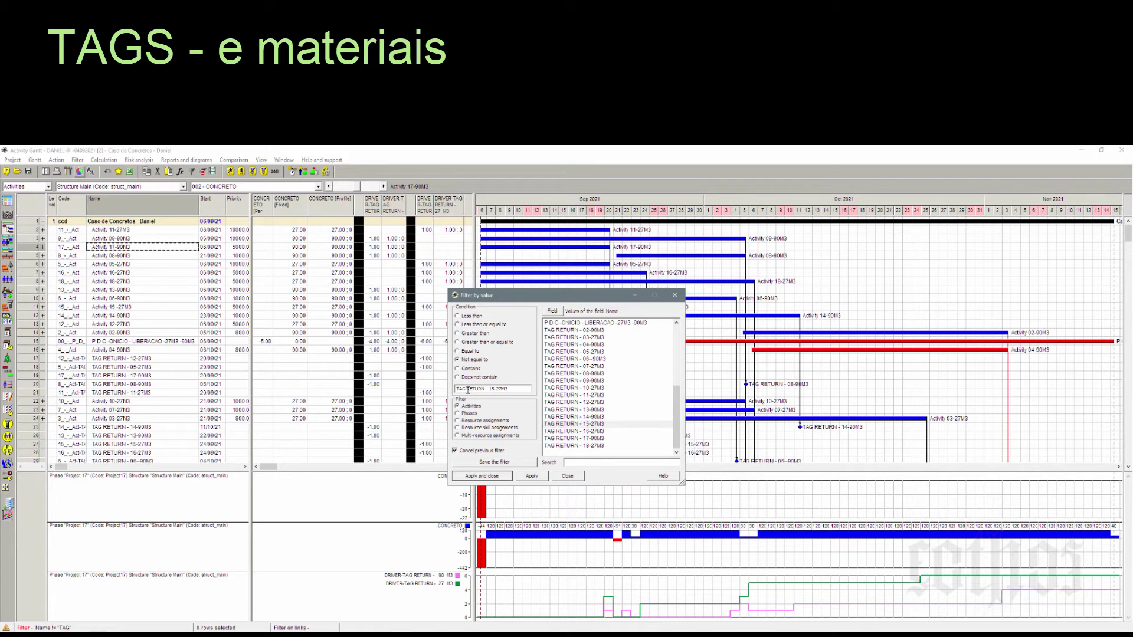
drag(467, 390, 581, 384)
key(BackSpace)
click(483, 476)
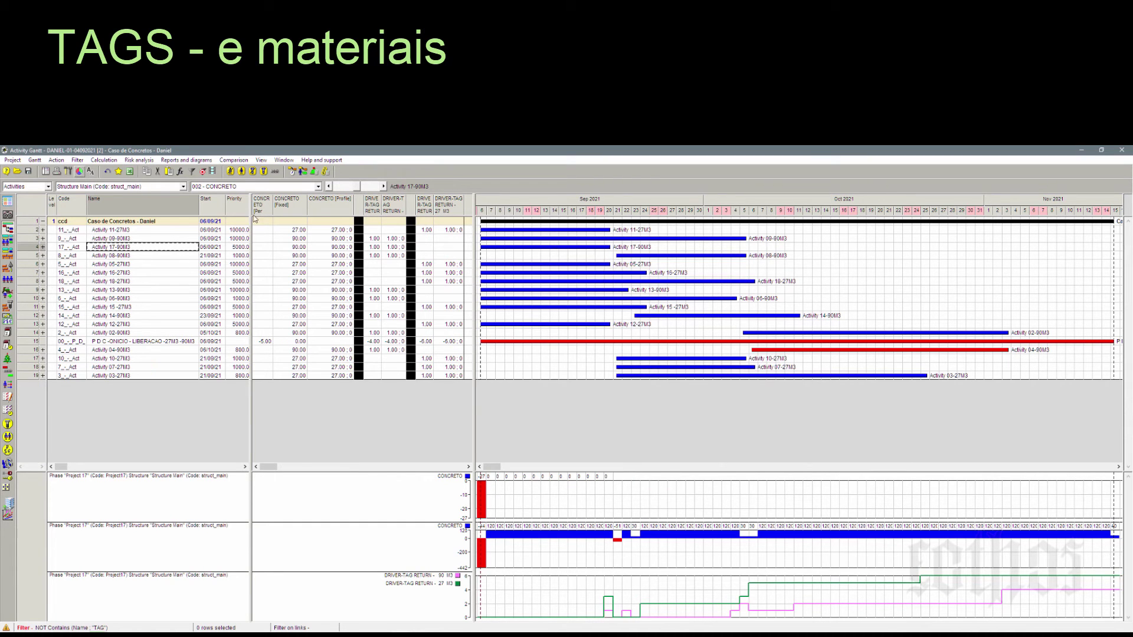
right_click(215, 212)
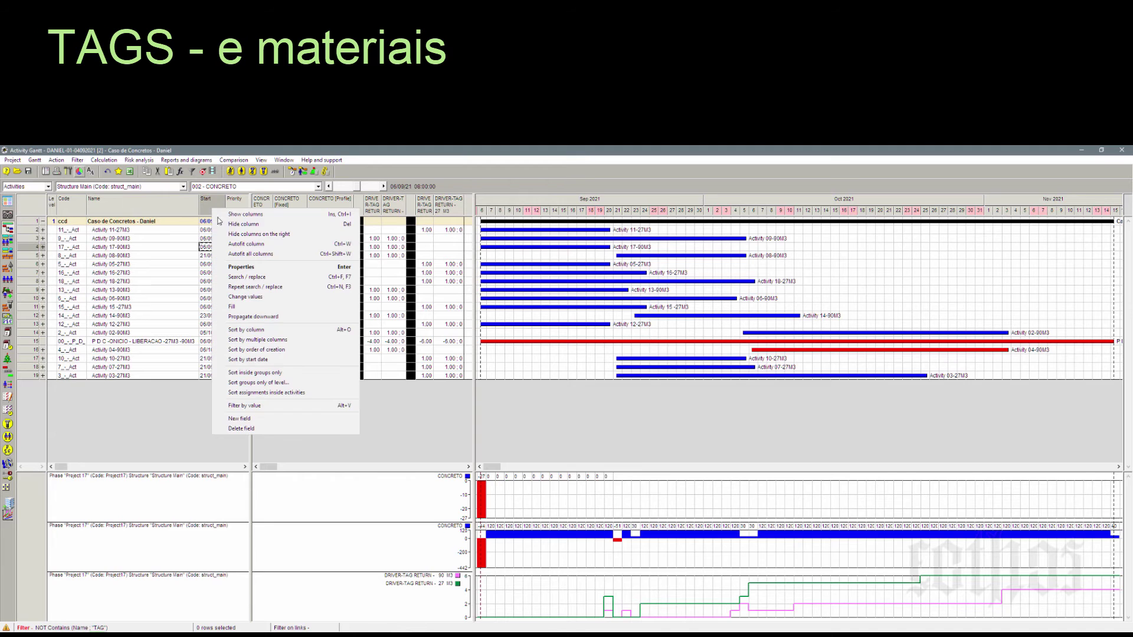
click(276, 329)
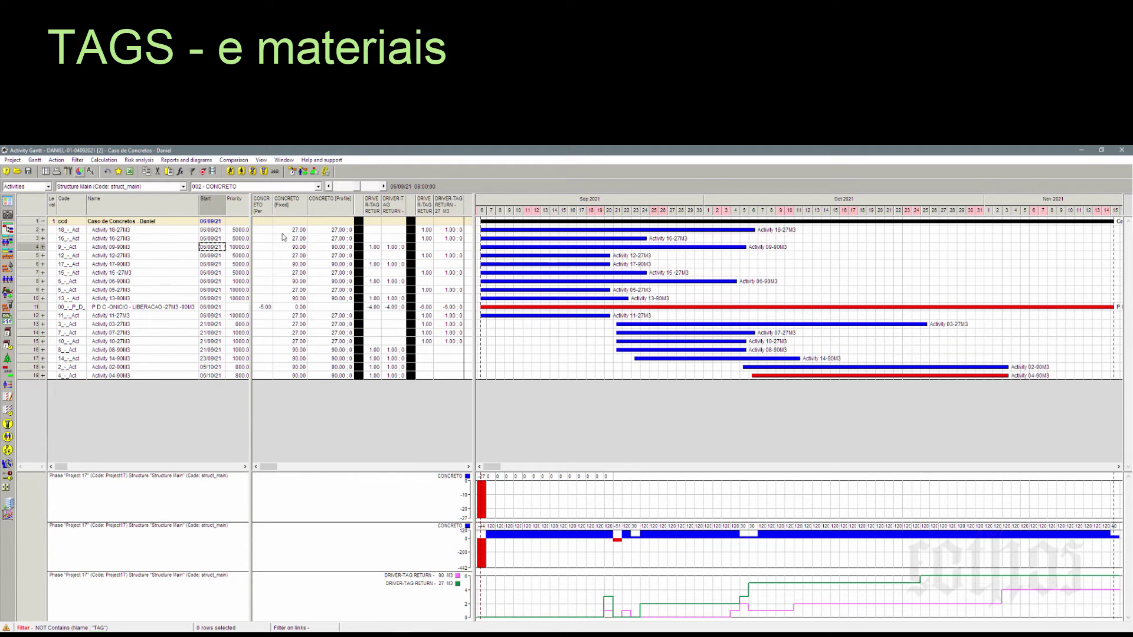
Examine the start dates, priorities and concrete quantities of the 27M3 and 90M3 activities in the sorted list
click(157, 238)
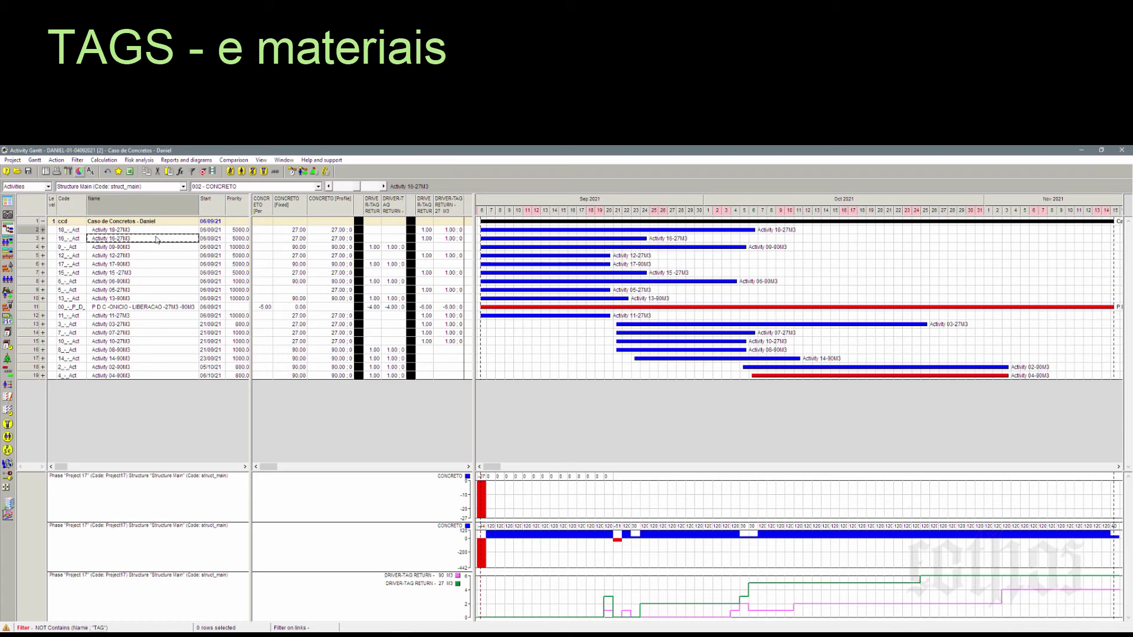
click(158, 244)
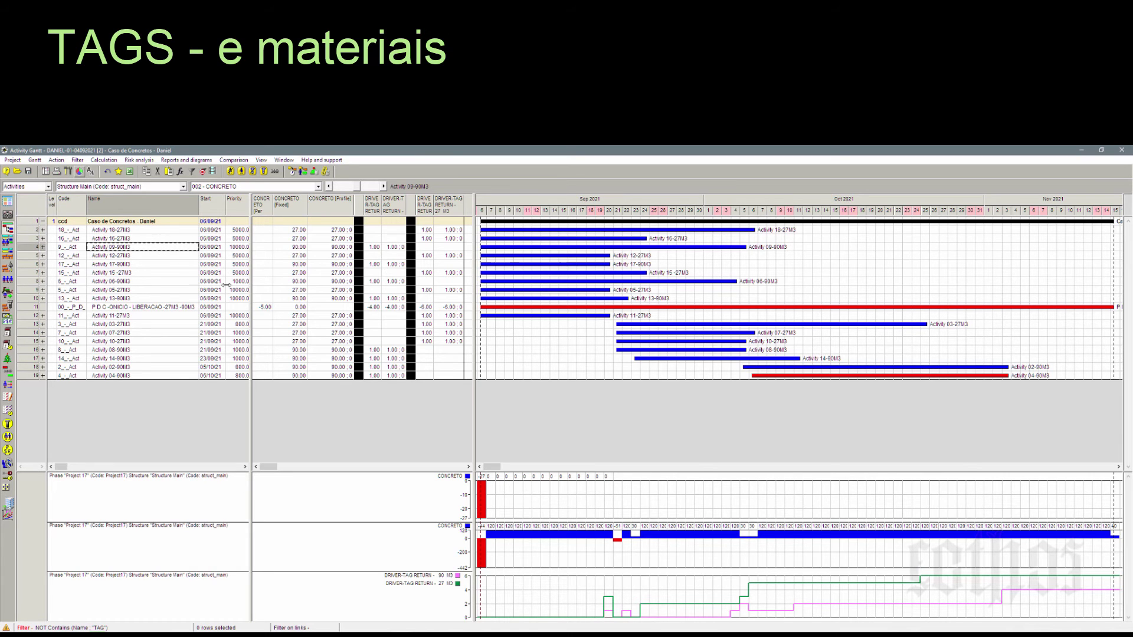
click(134, 263)
click(139, 281)
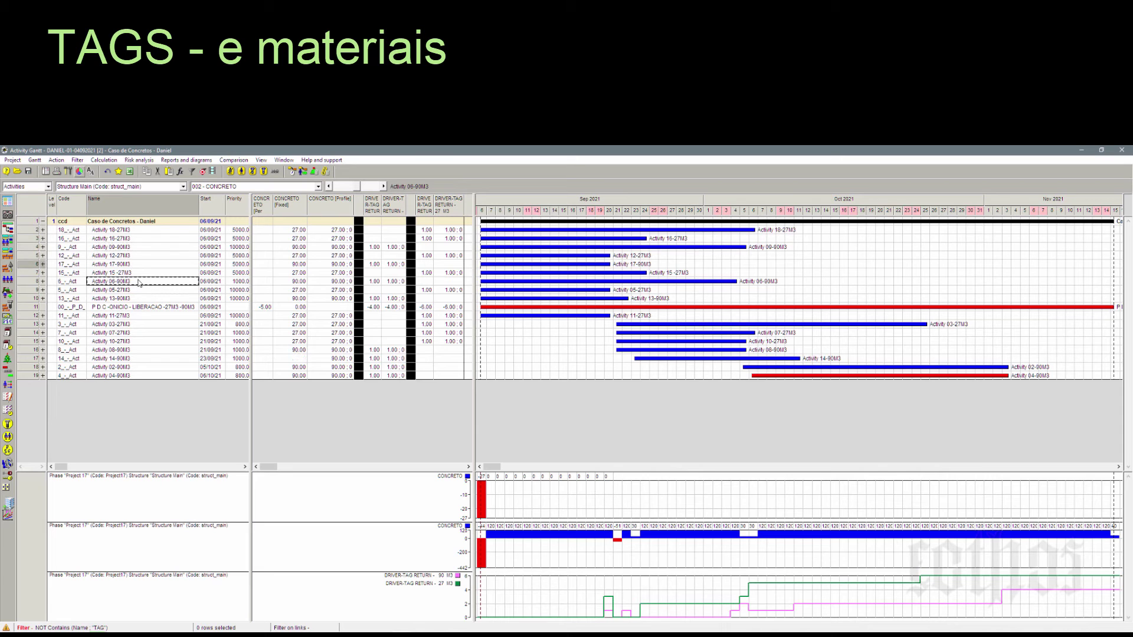
click(139, 298)
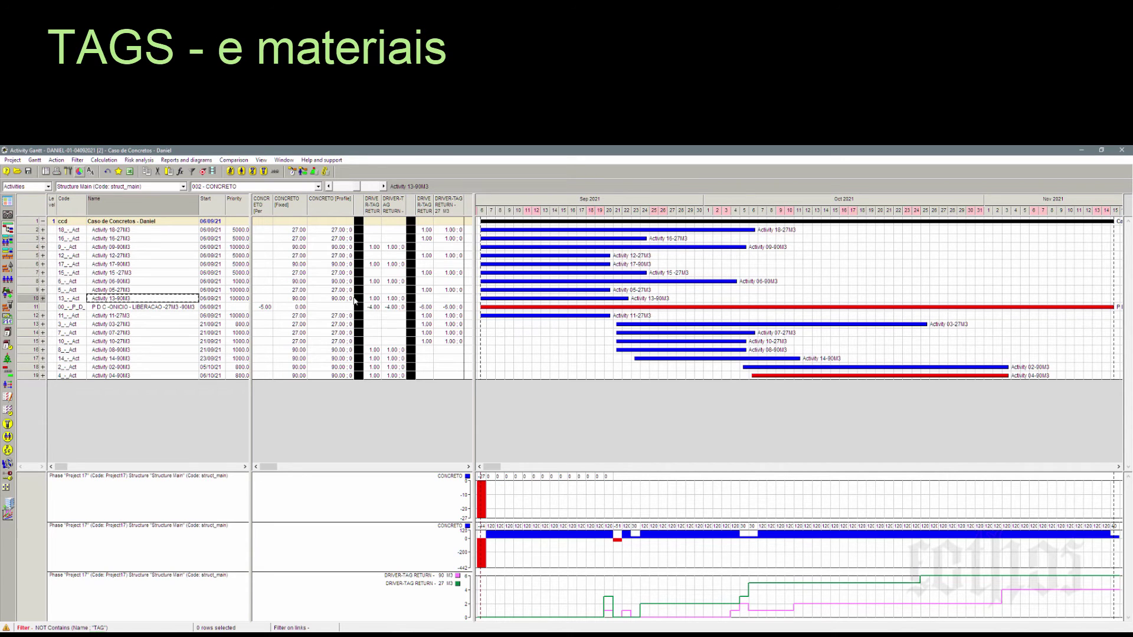
mouse_move(597, 277)
click(169, 351)
click(165, 359)
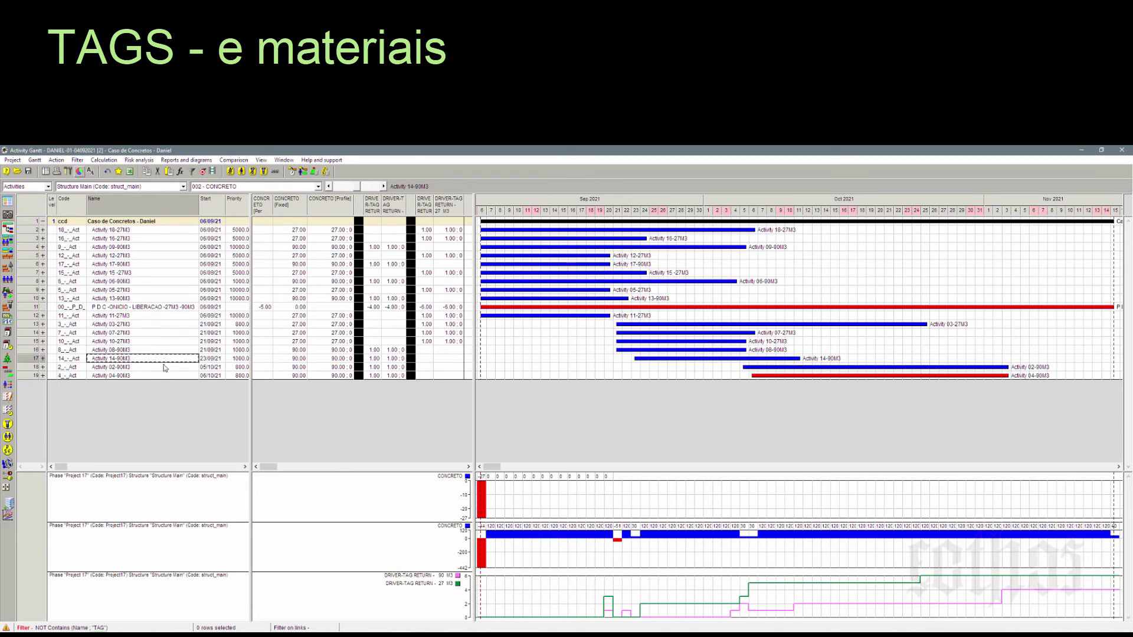
Add a diagram of the CONCRETO material for Activity 09-90M3 below the Gantt chart
click(159, 374)
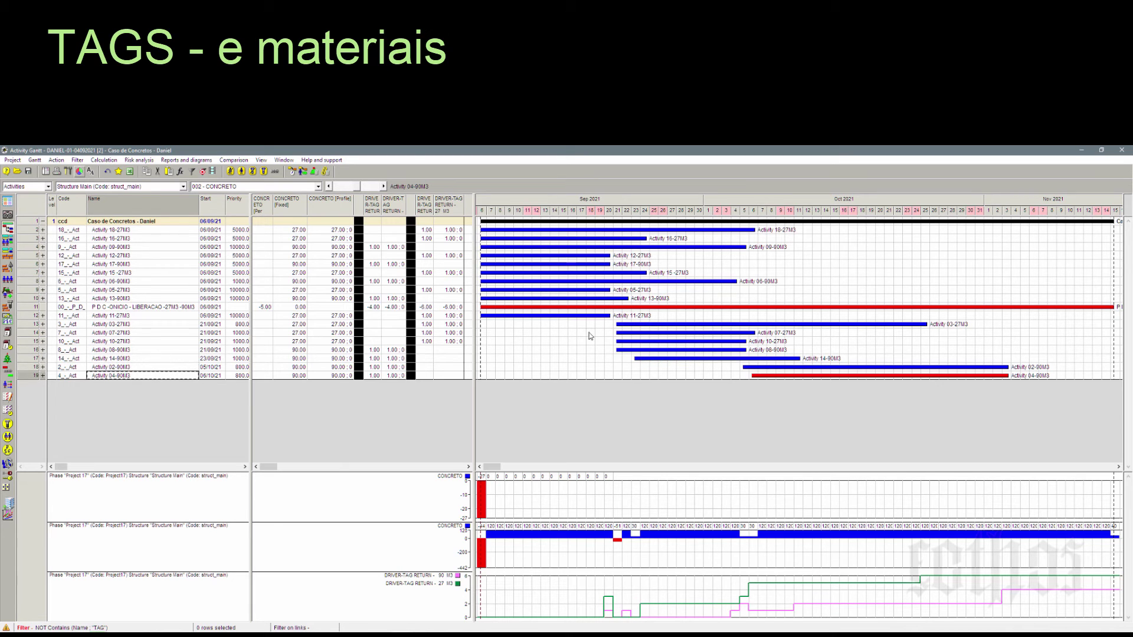
mouse_move(767, 327)
mouse_move(675, 357)
right_click(36, 248)
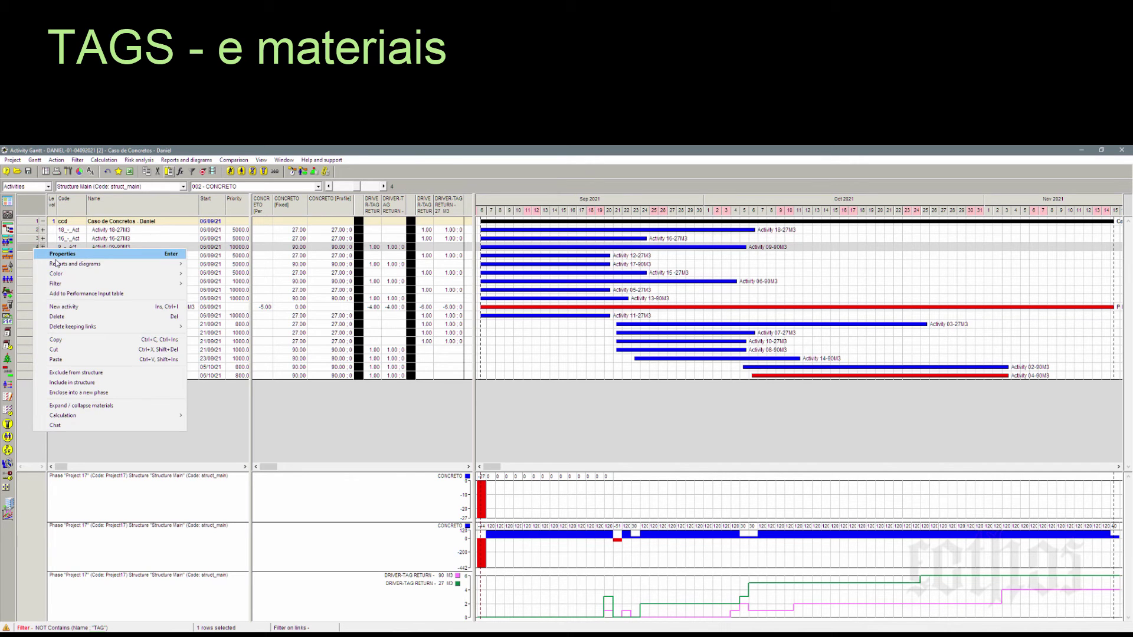
mouse_move(59, 264)
mouse_move(215, 265)
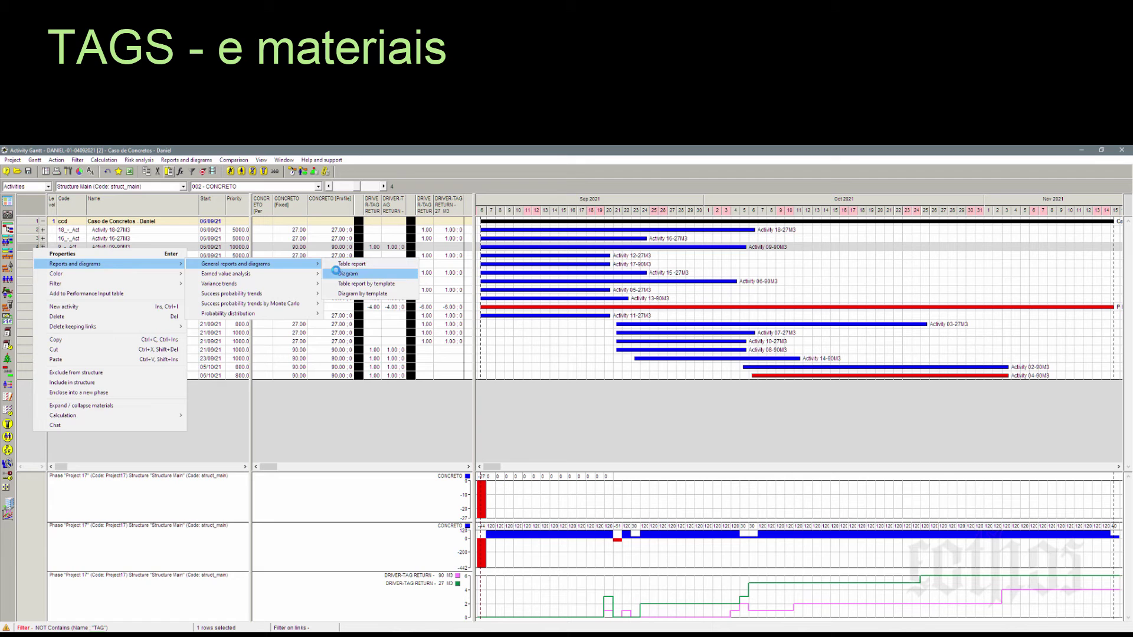
click(348, 273)
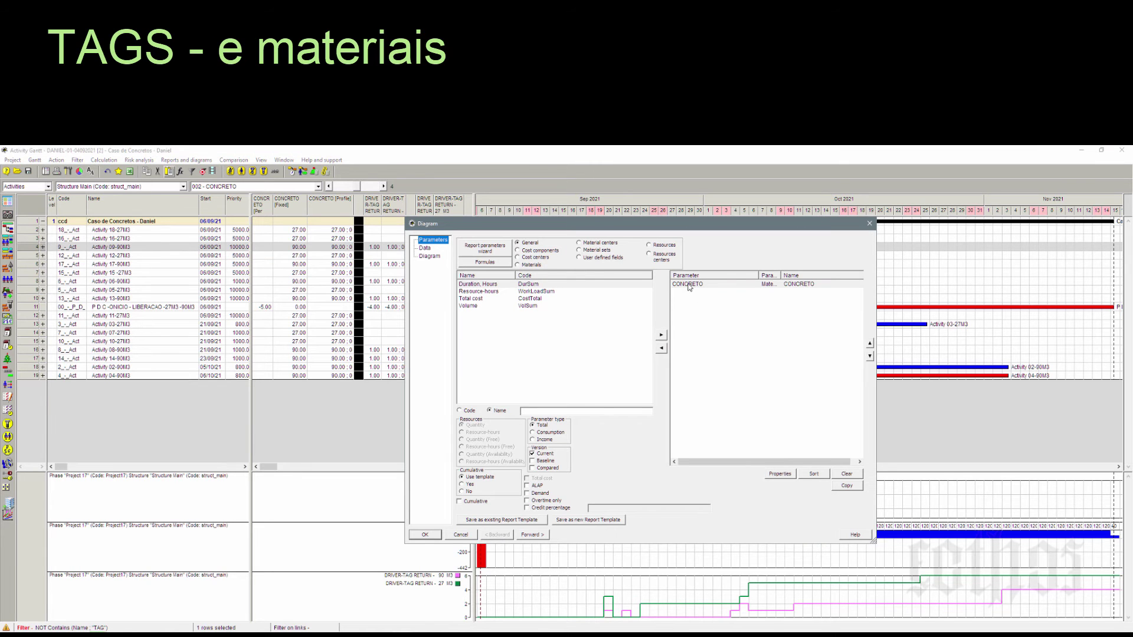
click(424, 535)
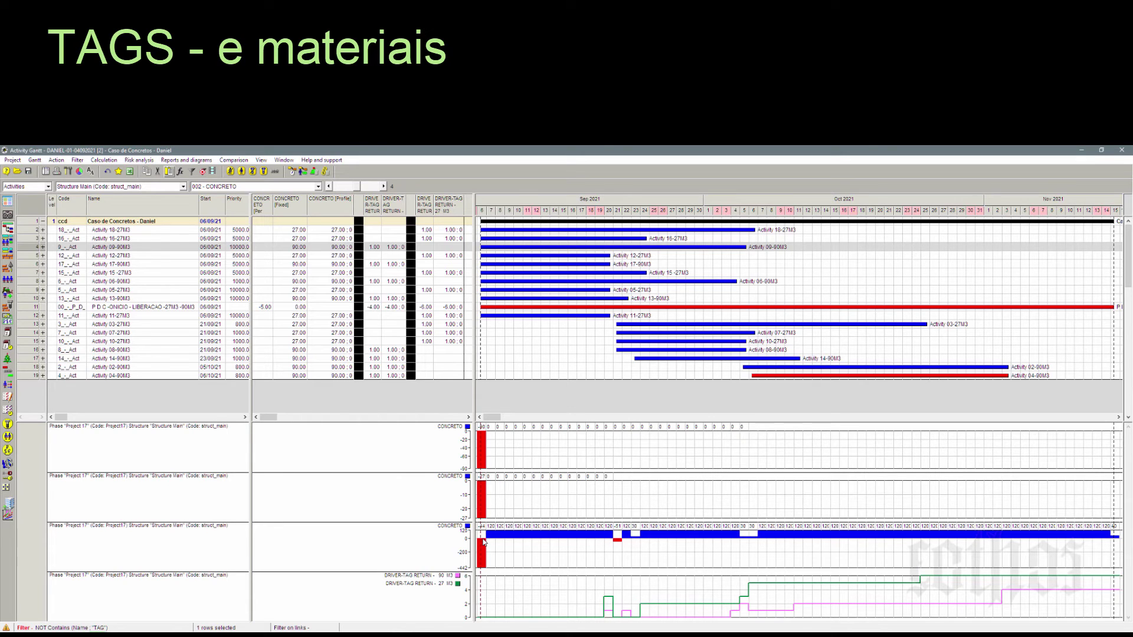
Add CONCRETO to the materials for leveling, run the resource-constrained scheduling, and inspect Activity 09-90M3's bar
mouse_move(517, 249)
key(F9)
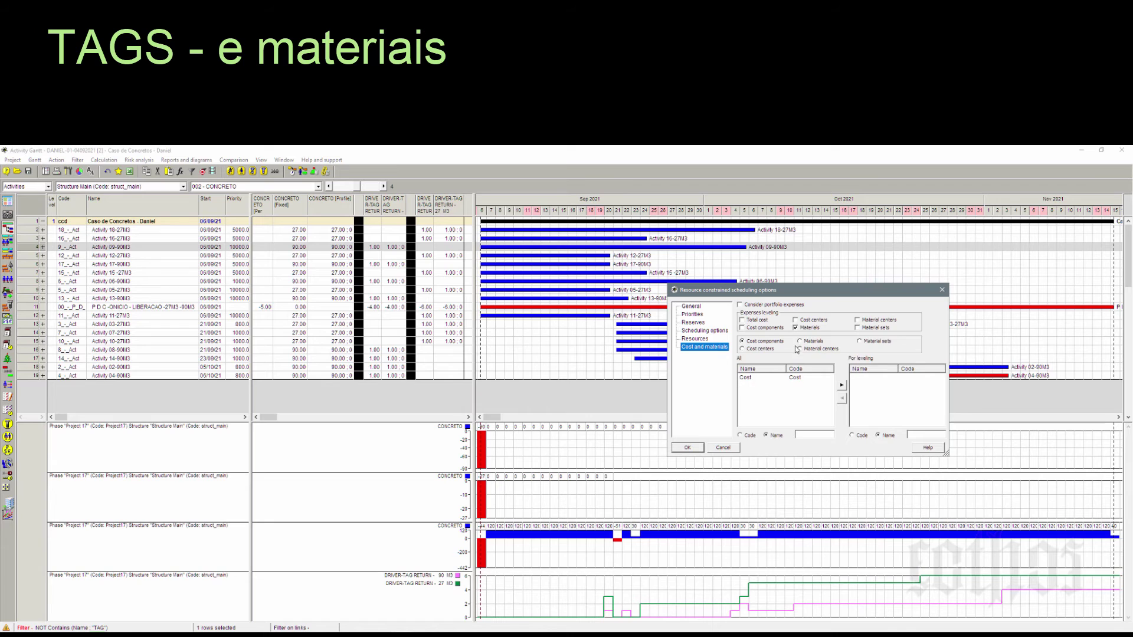
click(806, 343)
click(755, 378)
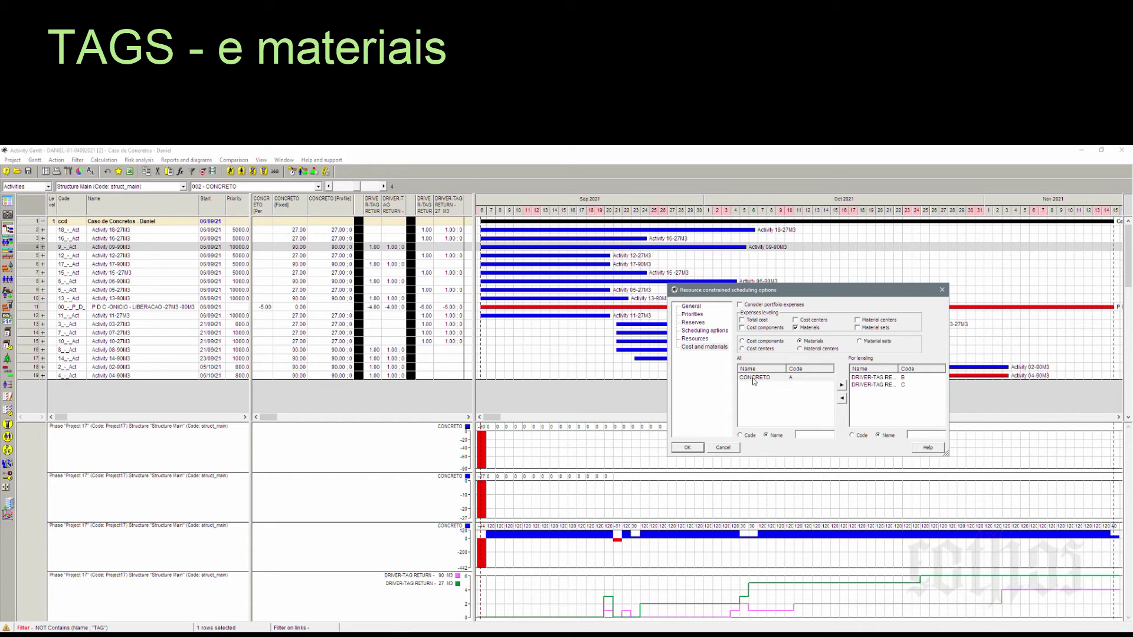
click(841, 385)
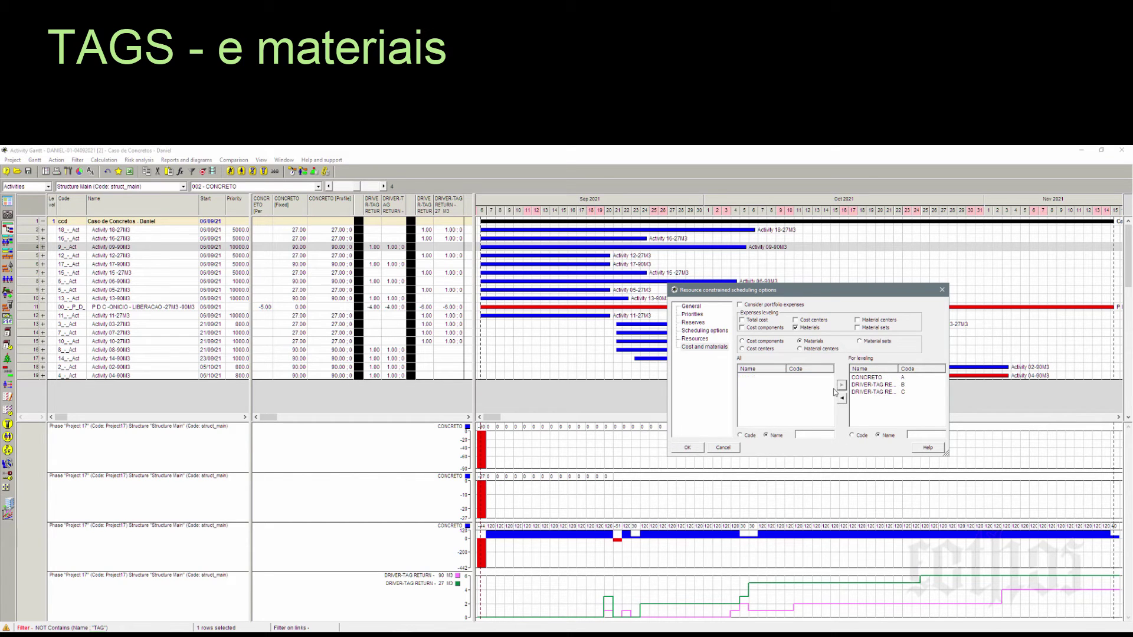
click(687, 448)
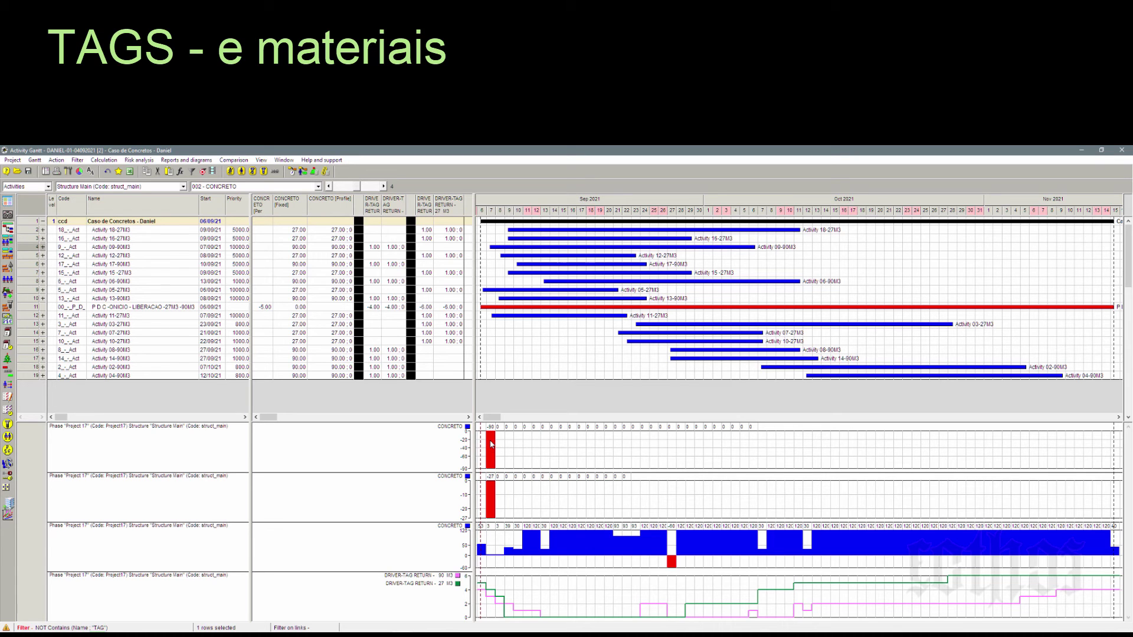
click(30, 247)
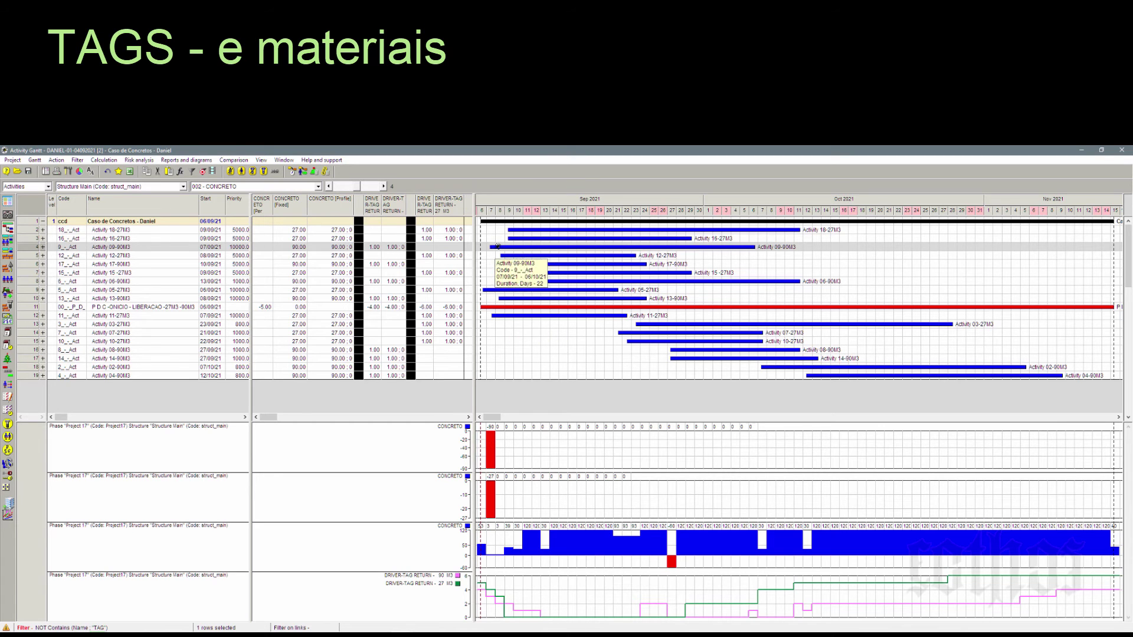
mouse_move(512, 248)
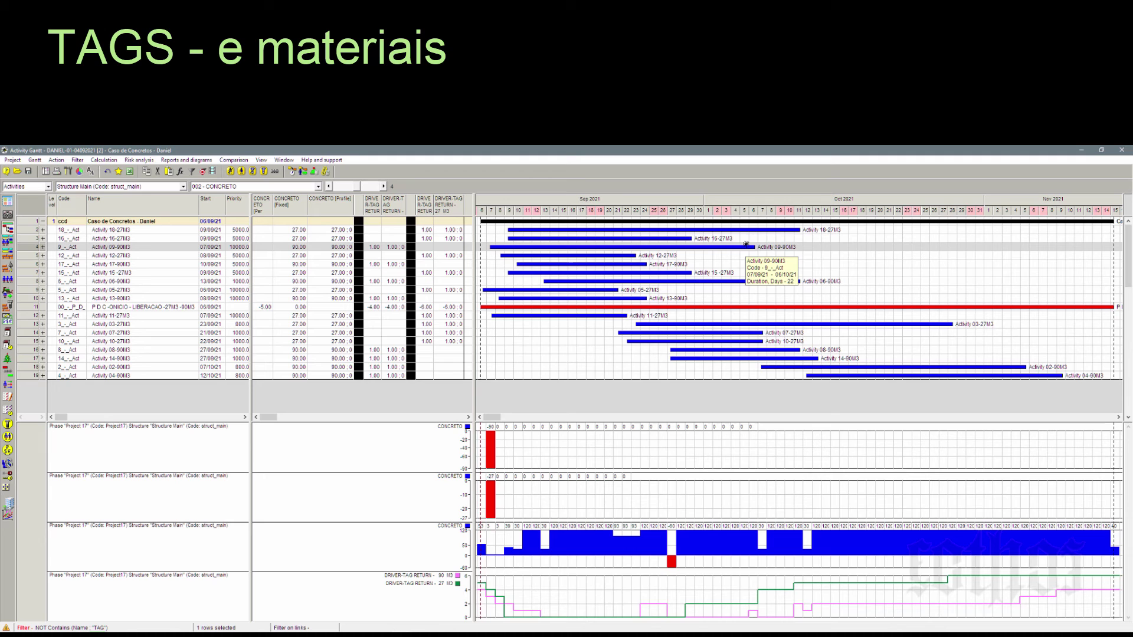
Clear the CONCRETO [Profile] values from Activity 18-27M3 through Activity 04-90M3 and rerun the resource-constrained scheduling
click(329, 230)
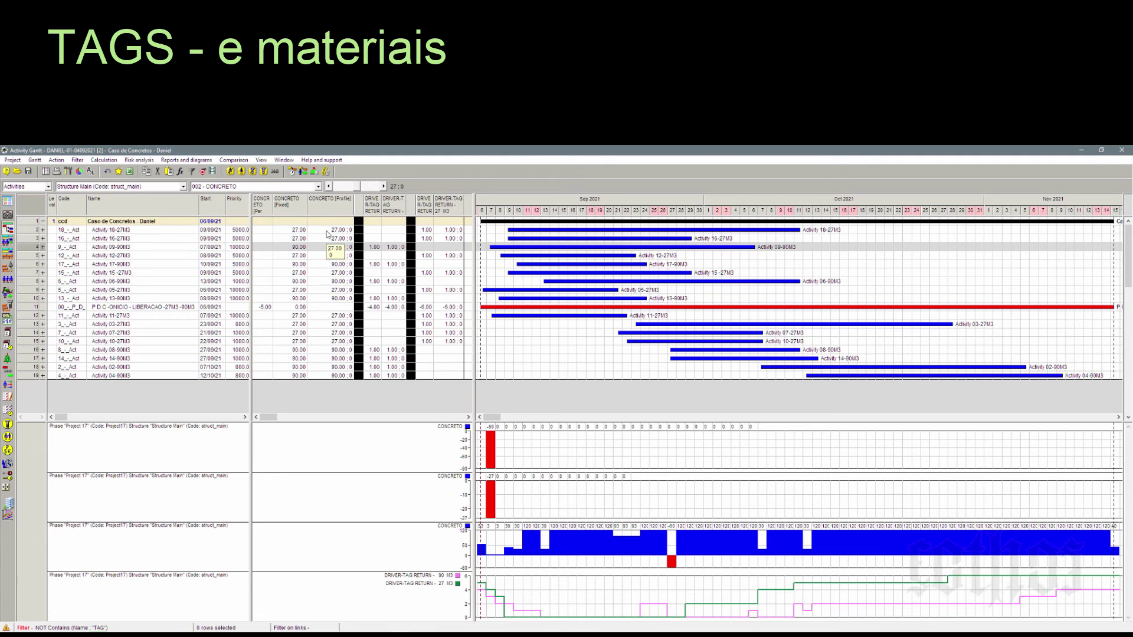
shift+click(332, 377)
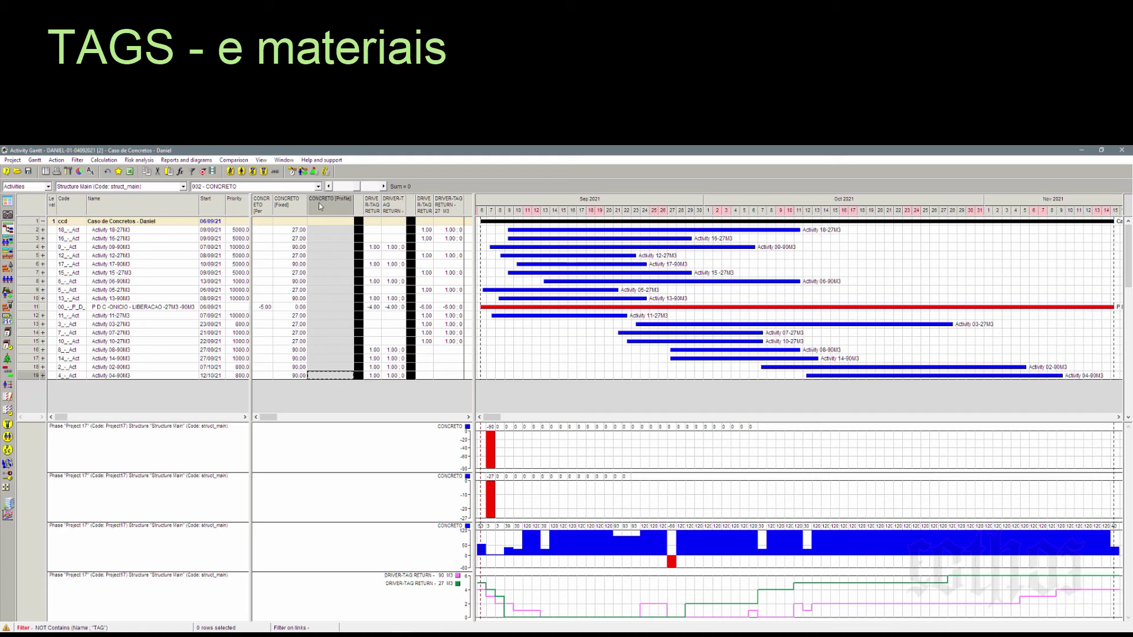
click(303, 172)
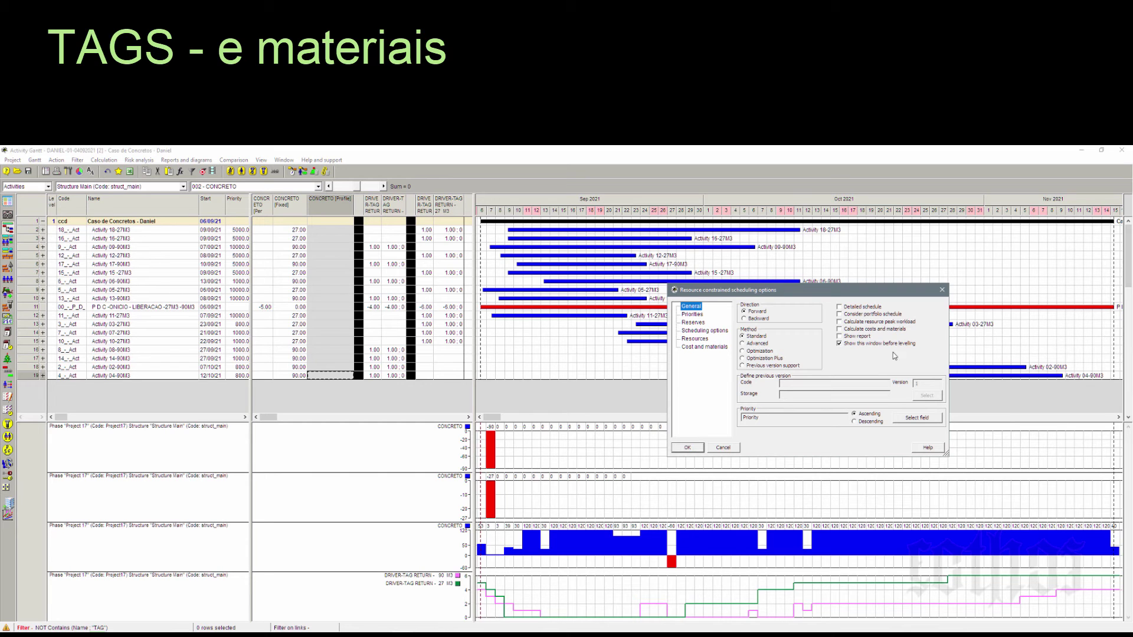
click(688, 448)
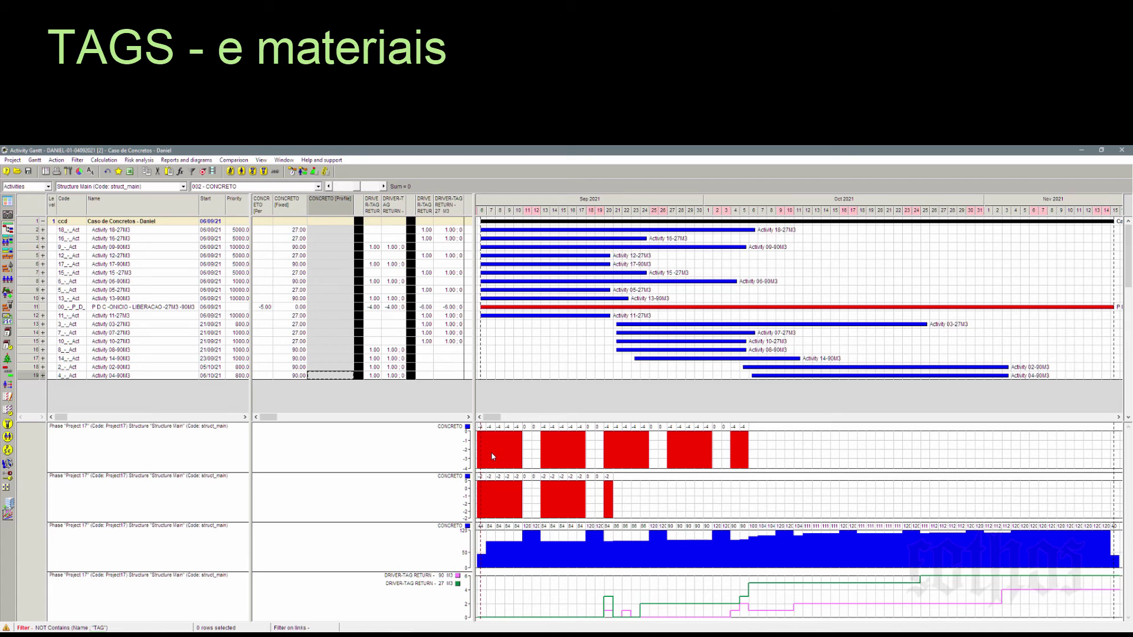
Remove both DRIVER-TAG RETURN materials from leveling, leaving only CONCRETO, and rerun the resource-constrained scheduling
click(302, 171)
click(689, 348)
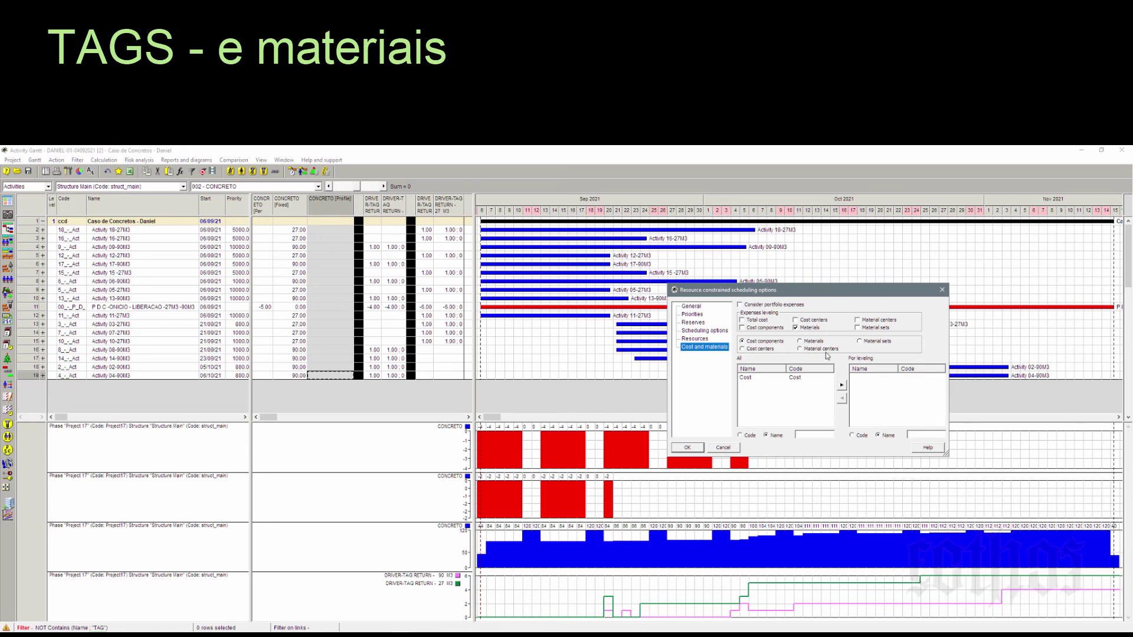
click(810, 343)
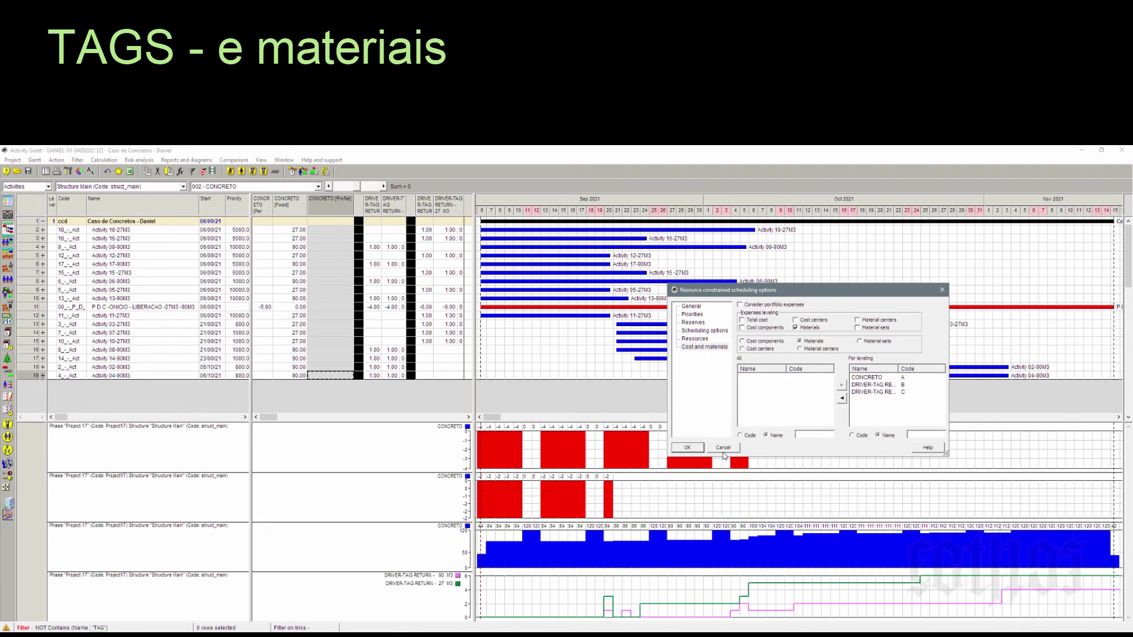
click(868, 392)
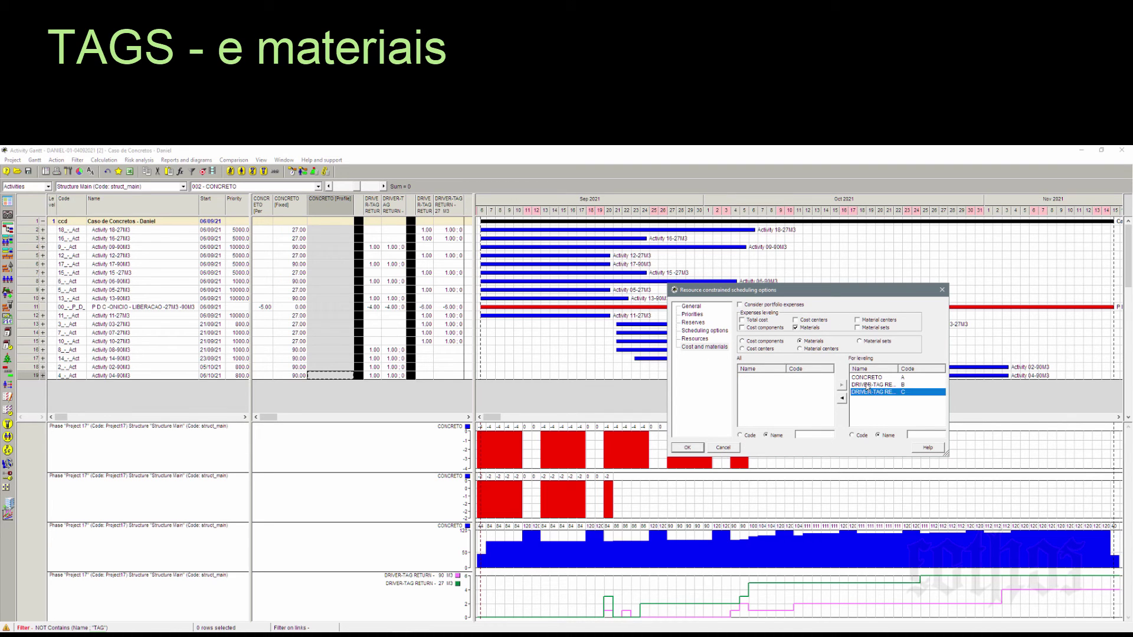
shift+click(867, 385)
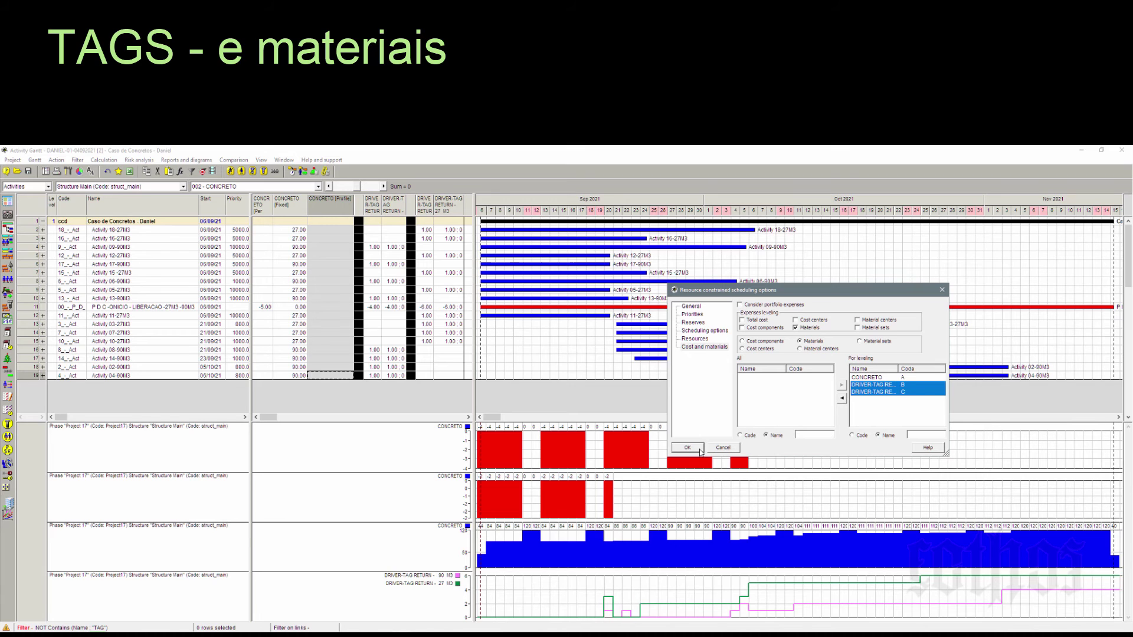
click(842, 398)
click(688, 447)
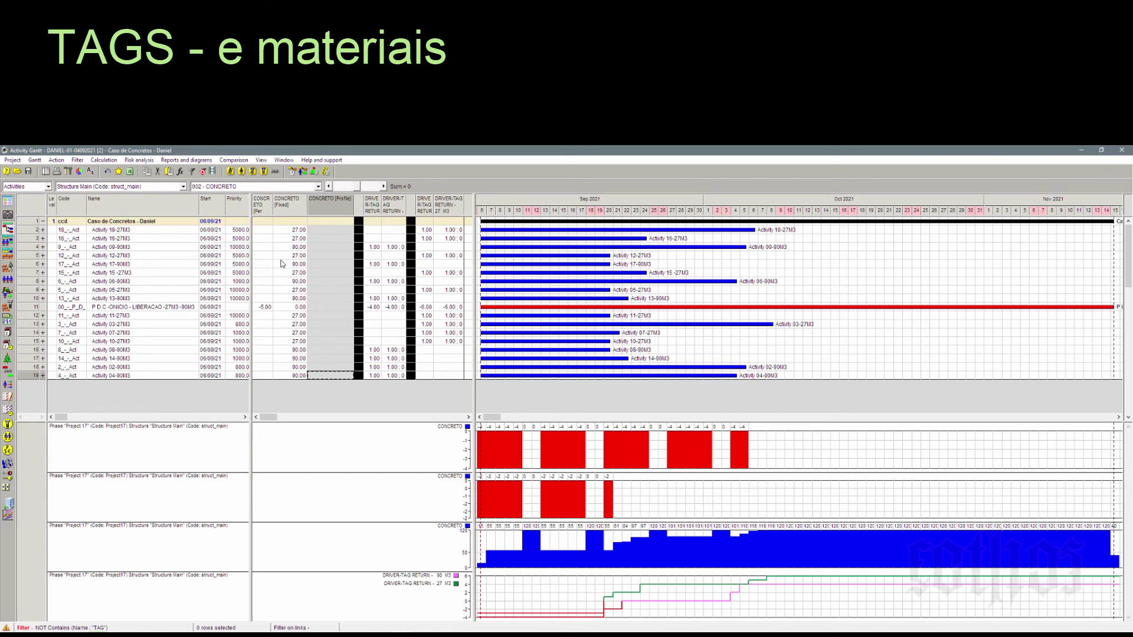
Check the P D C release activity's concrete quantity and the materials chosen for leveling, and repeat the scheduling with only CONCRETO
click(266, 308)
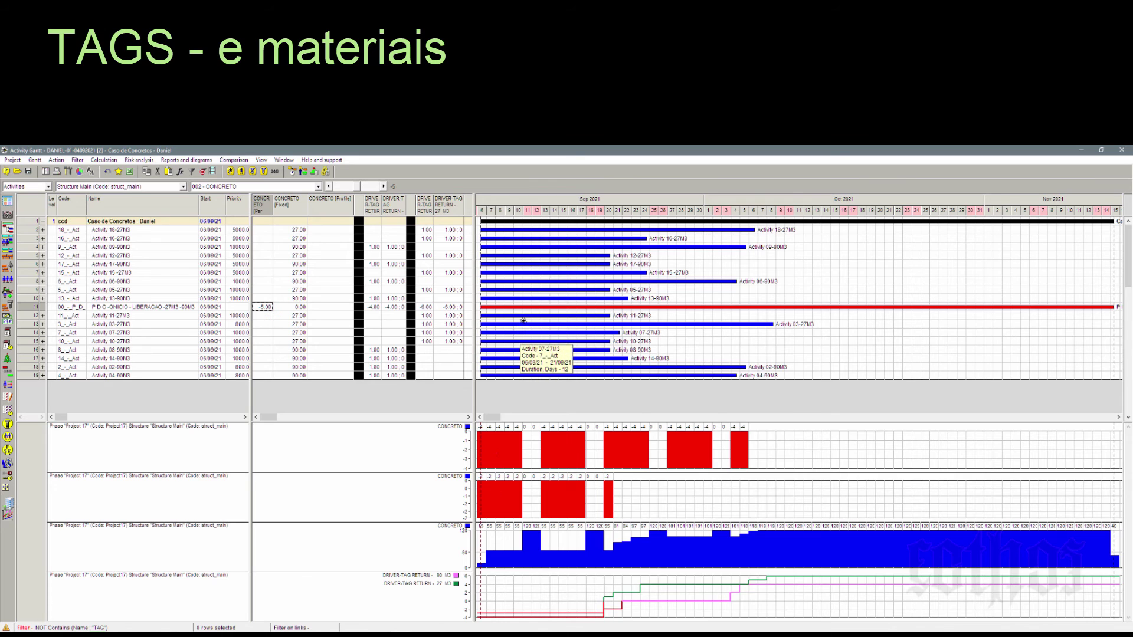
click(302, 171)
click(696, 340)
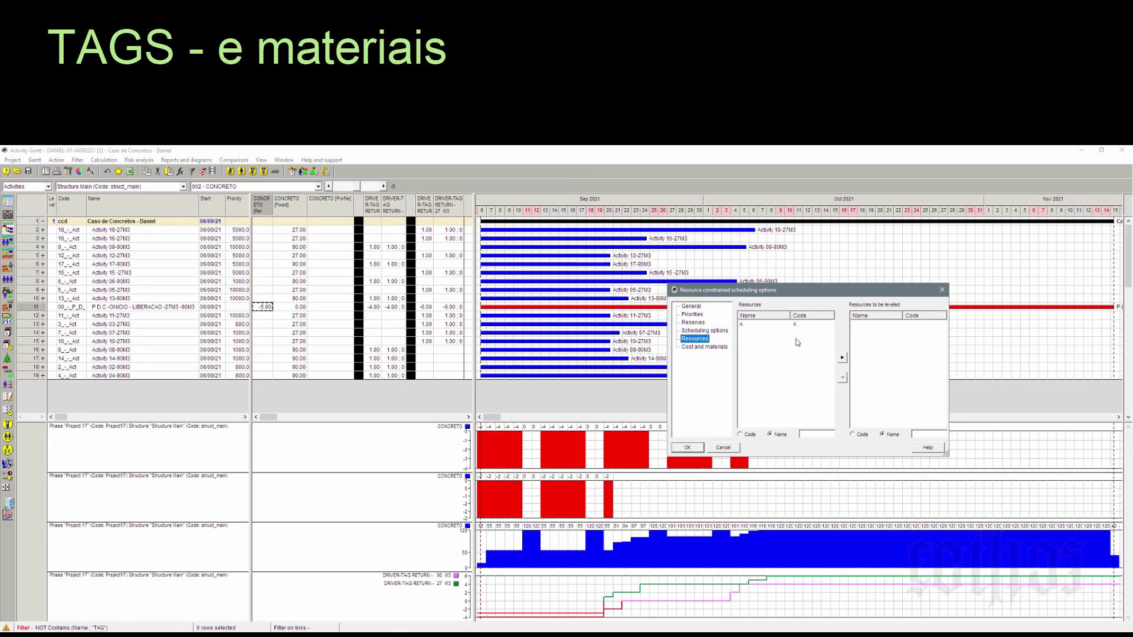
click(704, 347)
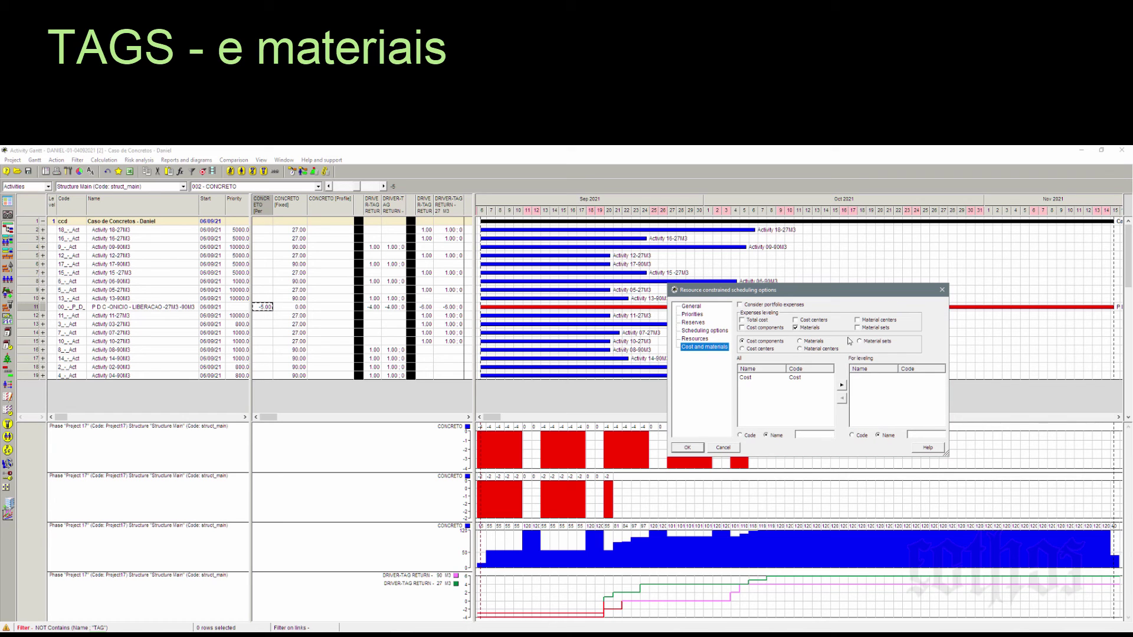
click(810, 342)
click(842, 385)
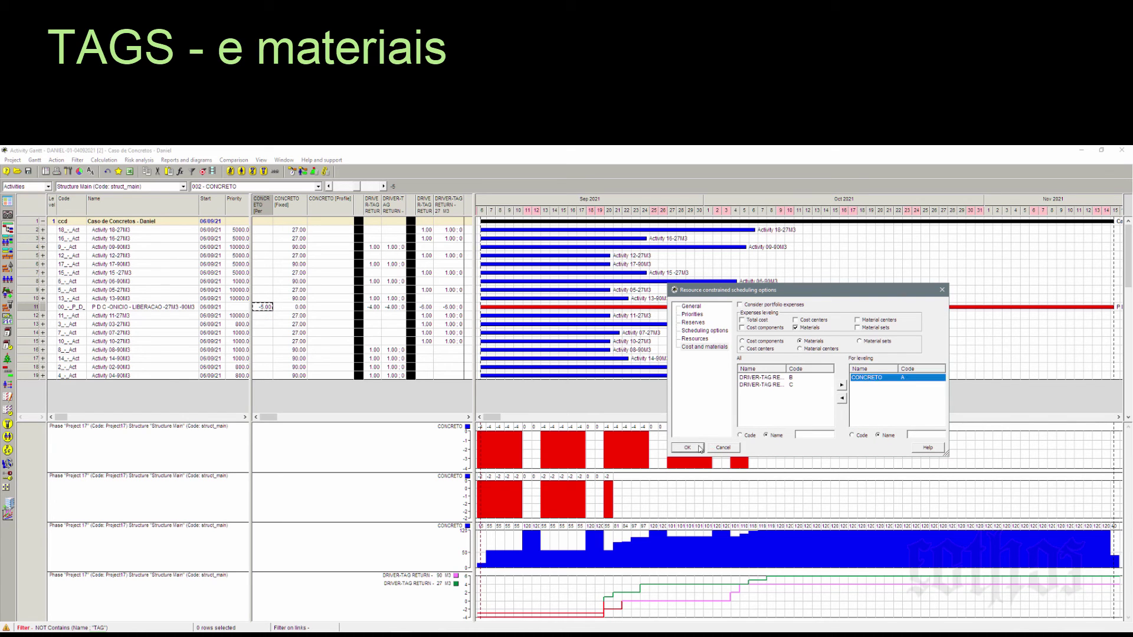
click(700, 448)
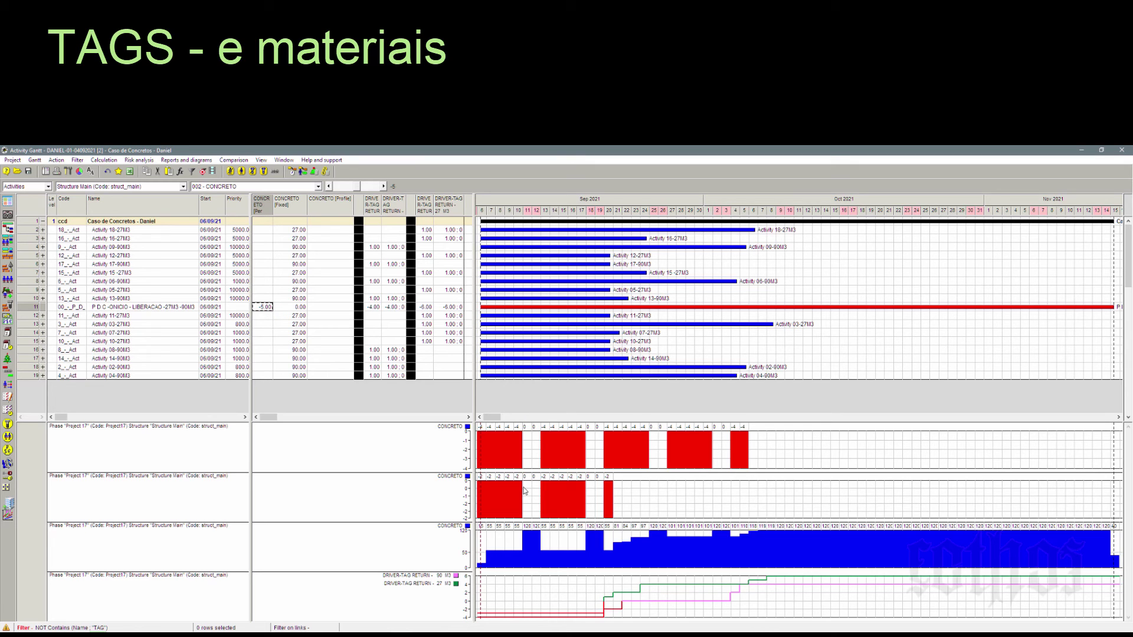
Make the project's CONCRETO diagram and the two activity CONCRETO diagrams cumulative
right_click(516, 543)
click(539, 562)
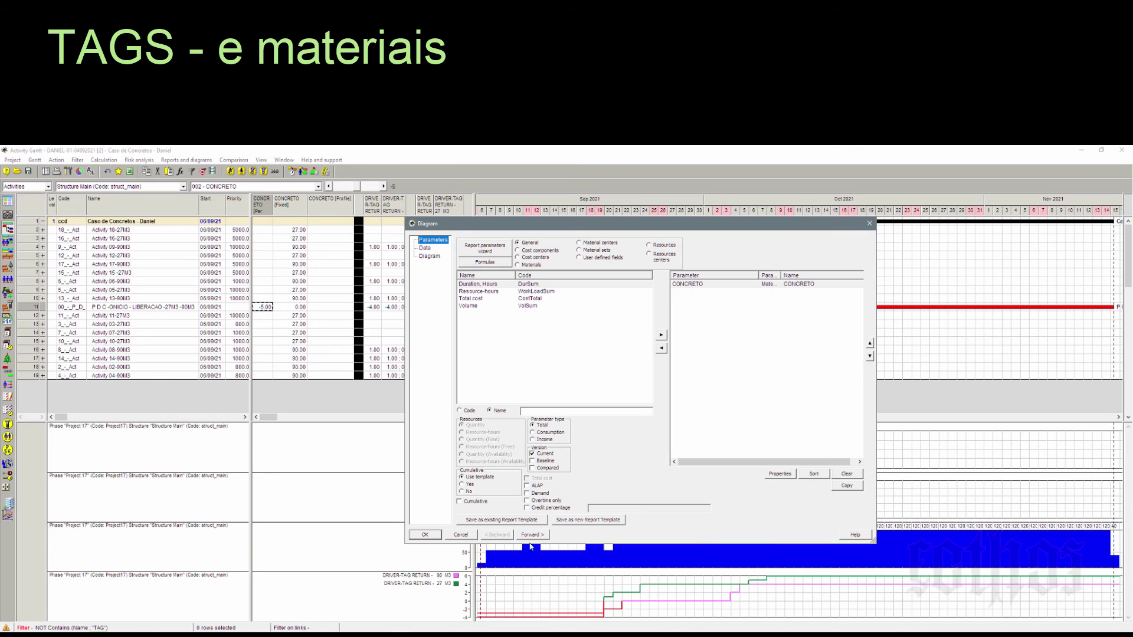
click(425, 534)
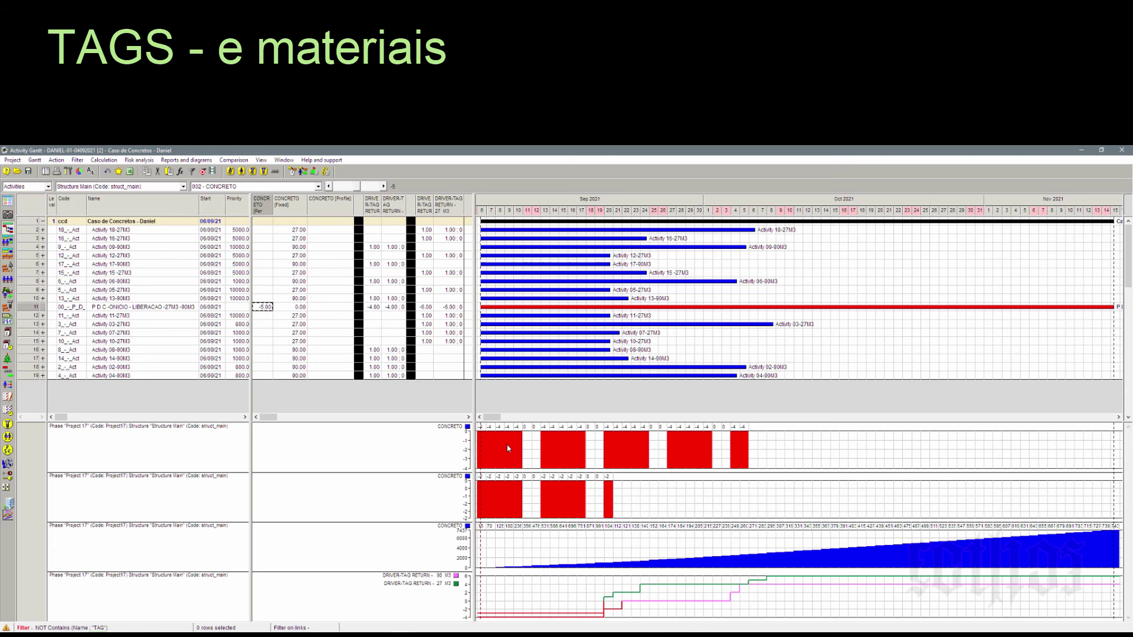
right_click(571, 457)
click(586, 466)
click(444, 536)
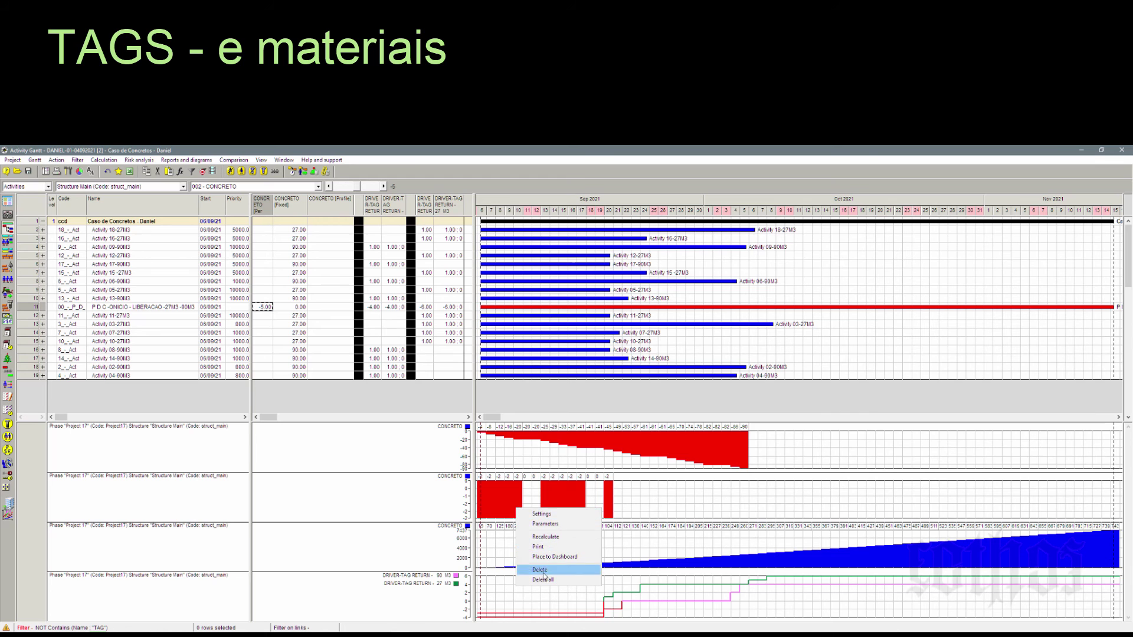
click(544, 524)
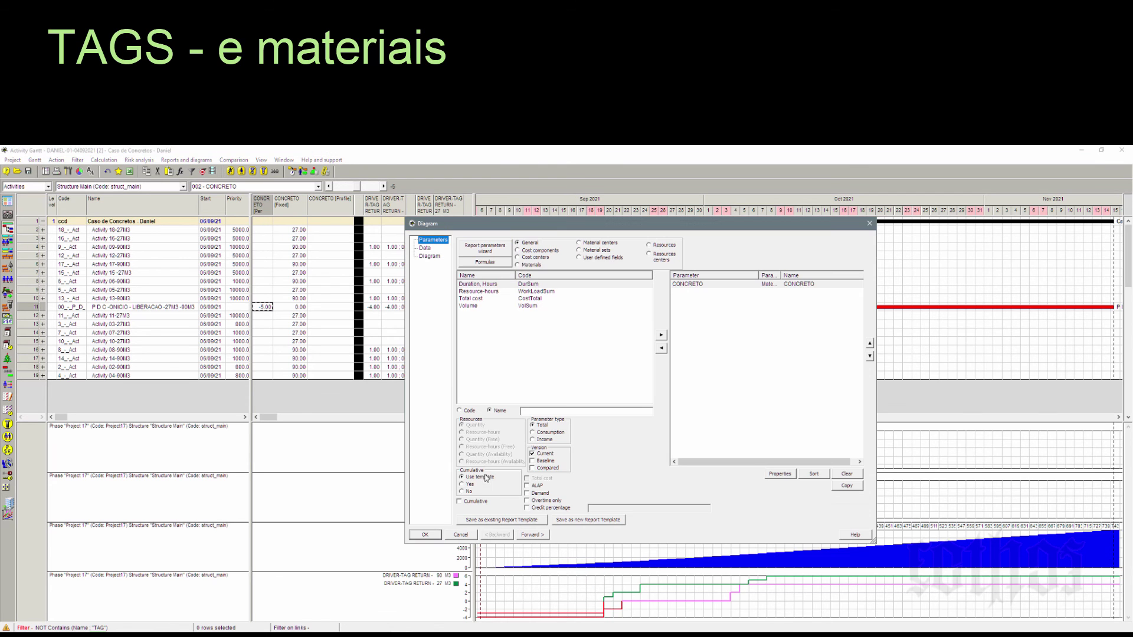
click(425, 535)
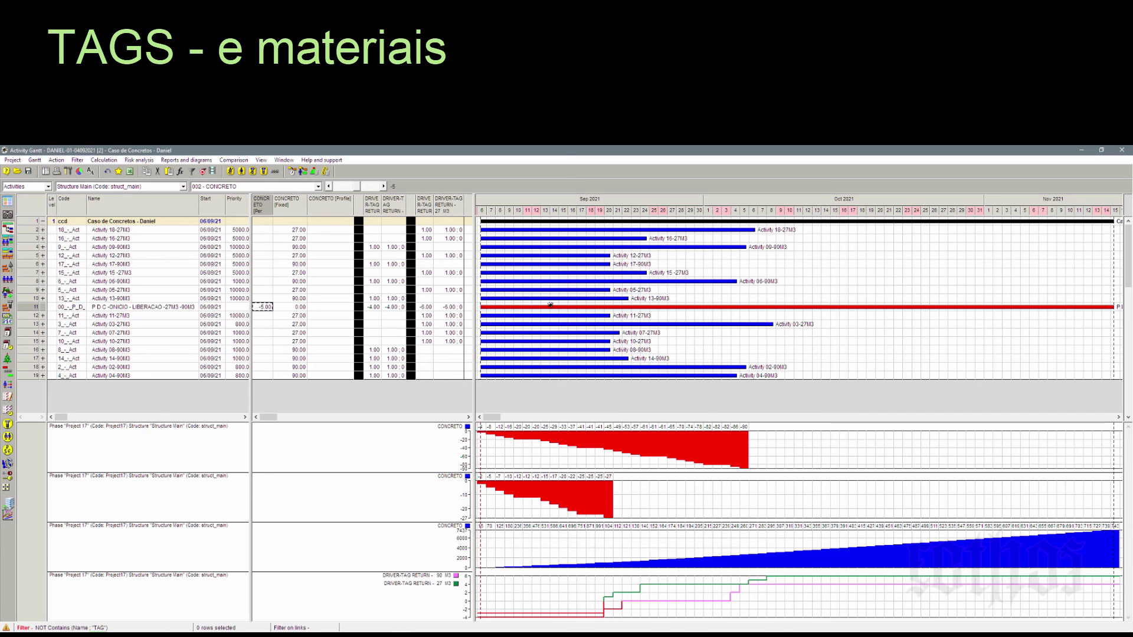
Assign a different calendar to the P D C release activity and rerun the resource-constrained scheduling
mouse_move(563, 289)
click(30, 307)
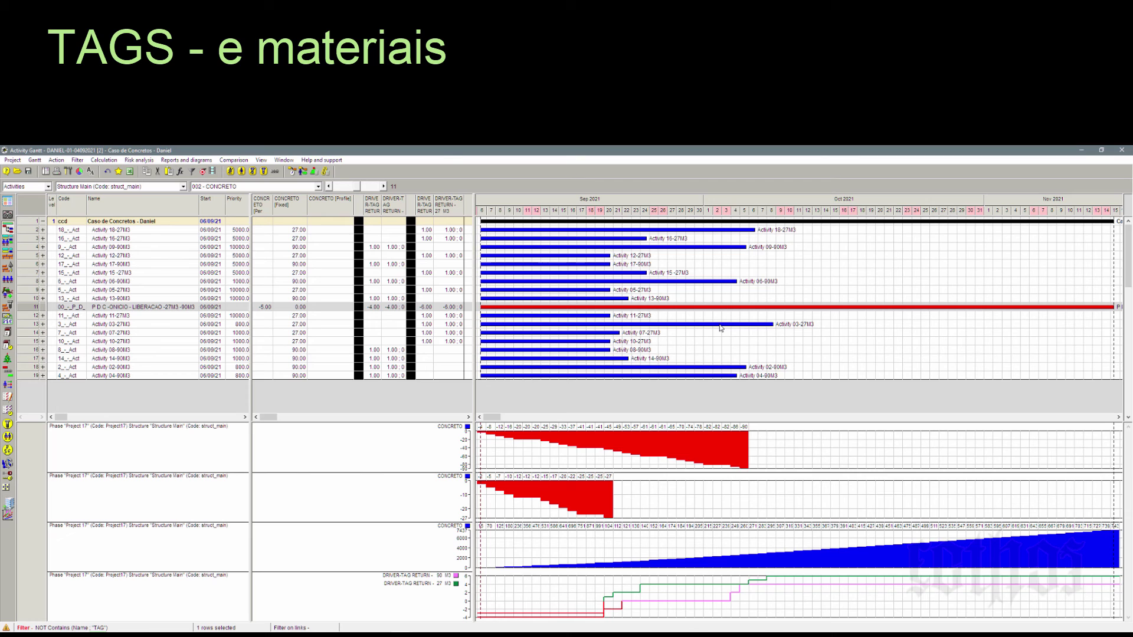
key(Return)
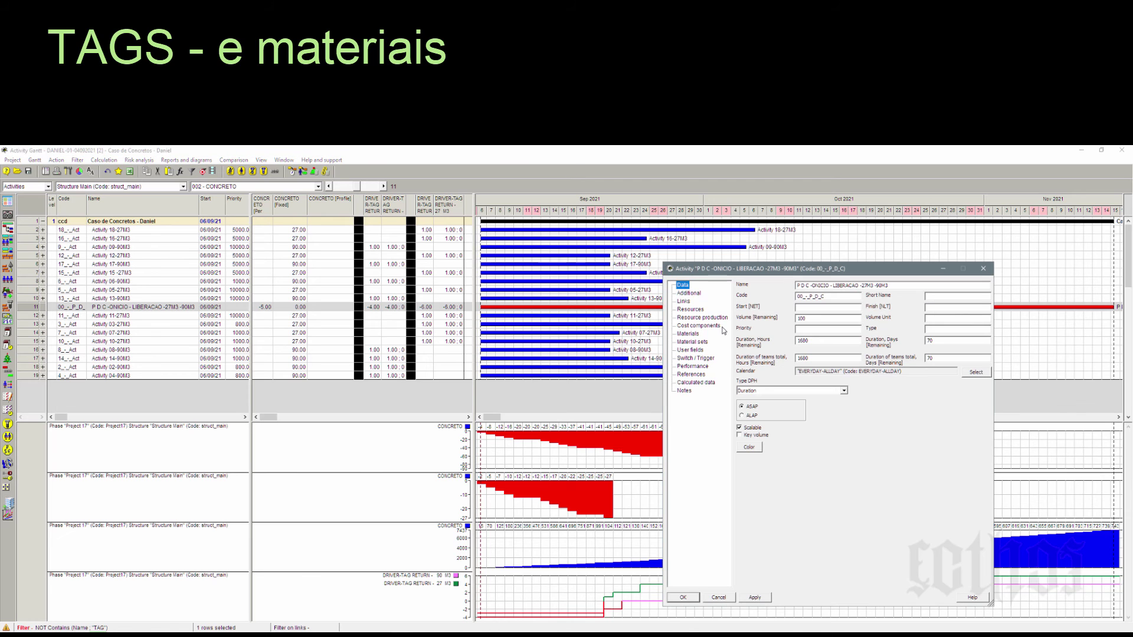
click(975, 372)
double_click(523, 334)
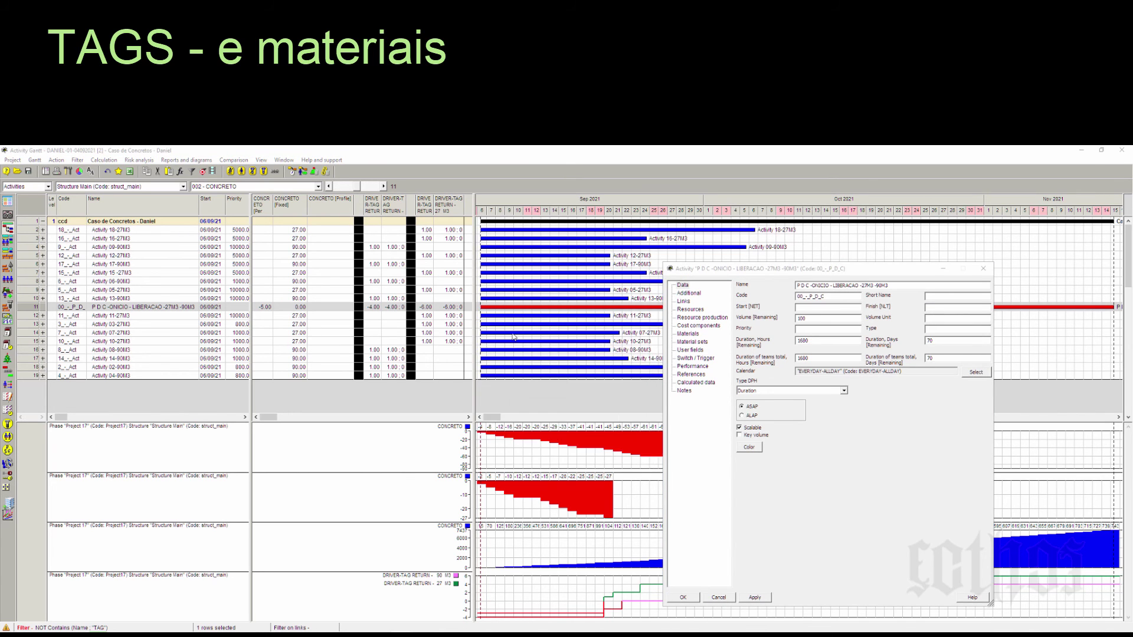
click(683, 598)
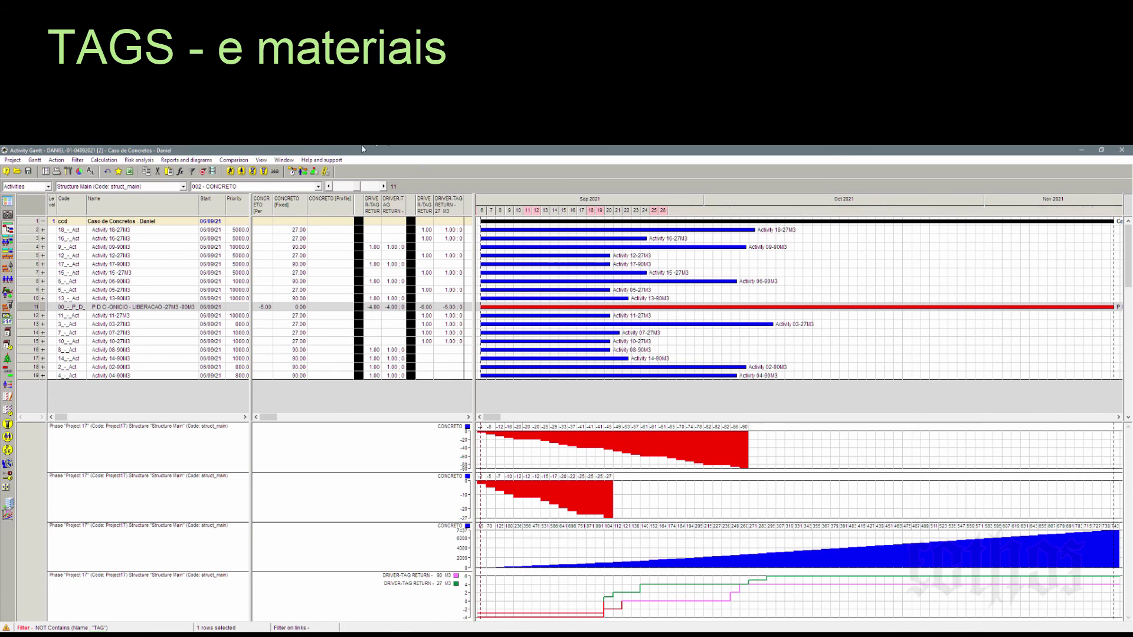
click(302, 171)
key(Return)
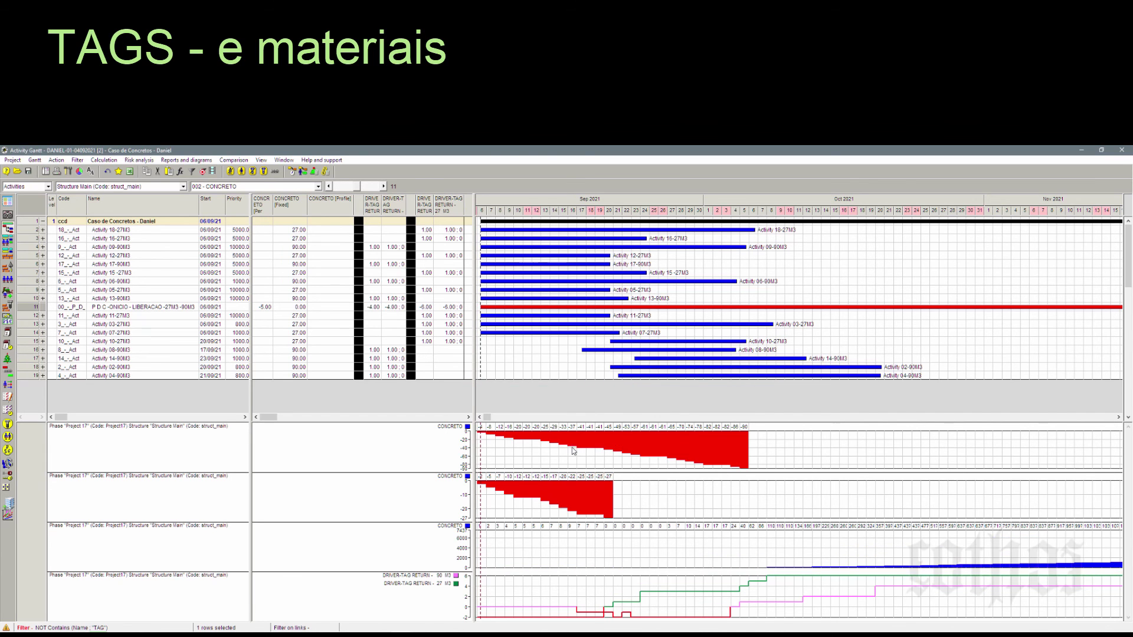
Fit the timeline to the whole project and add a CONCRETO diagram for Activity 10-27M3
right_click(560, 205)
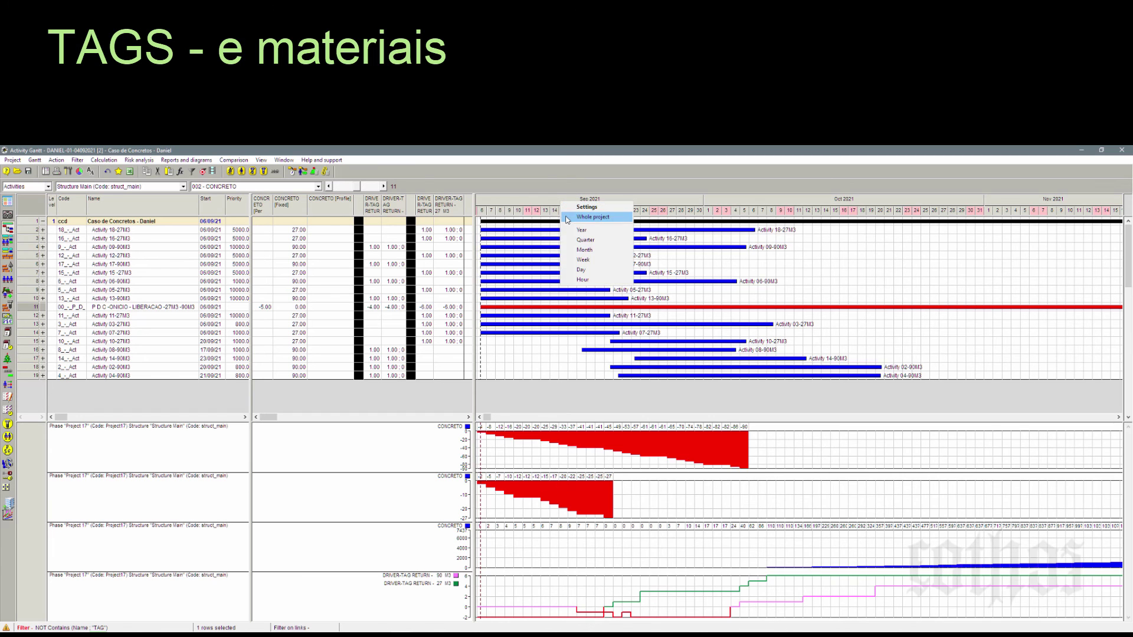
click(590, 215)
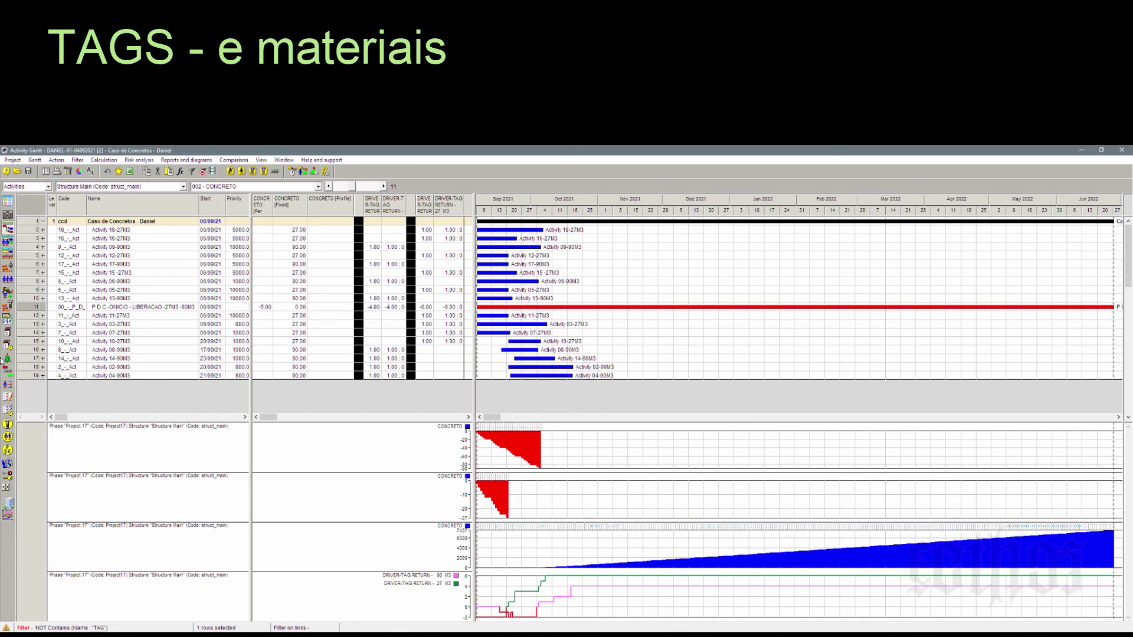
right_click(30, 344)
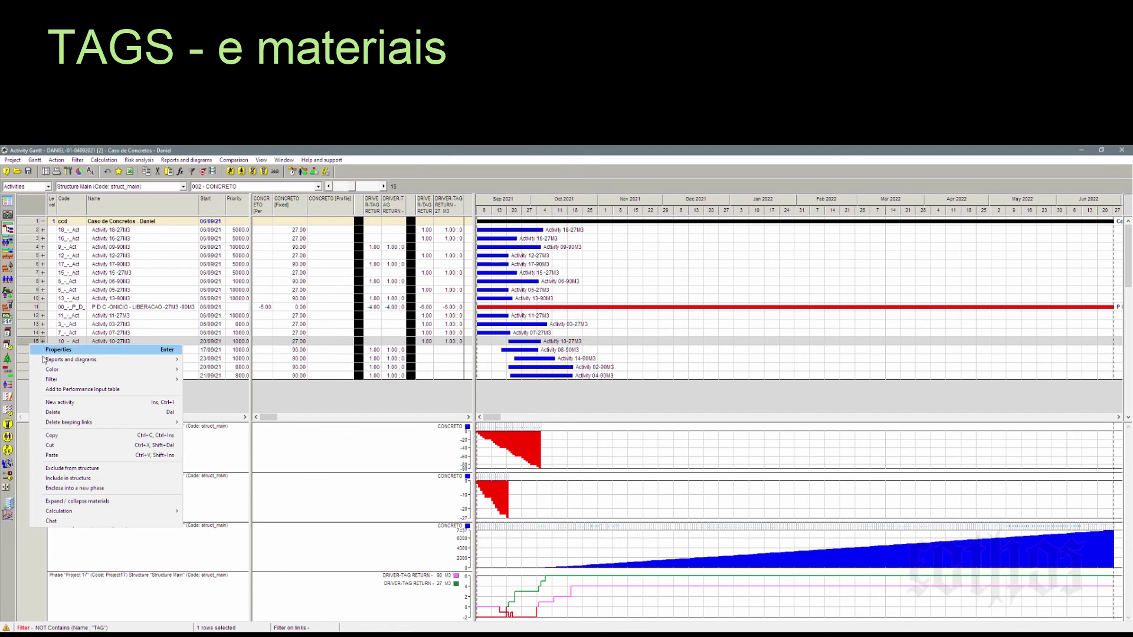
mouse_move(59, 359)
mouse_move(256, 361)
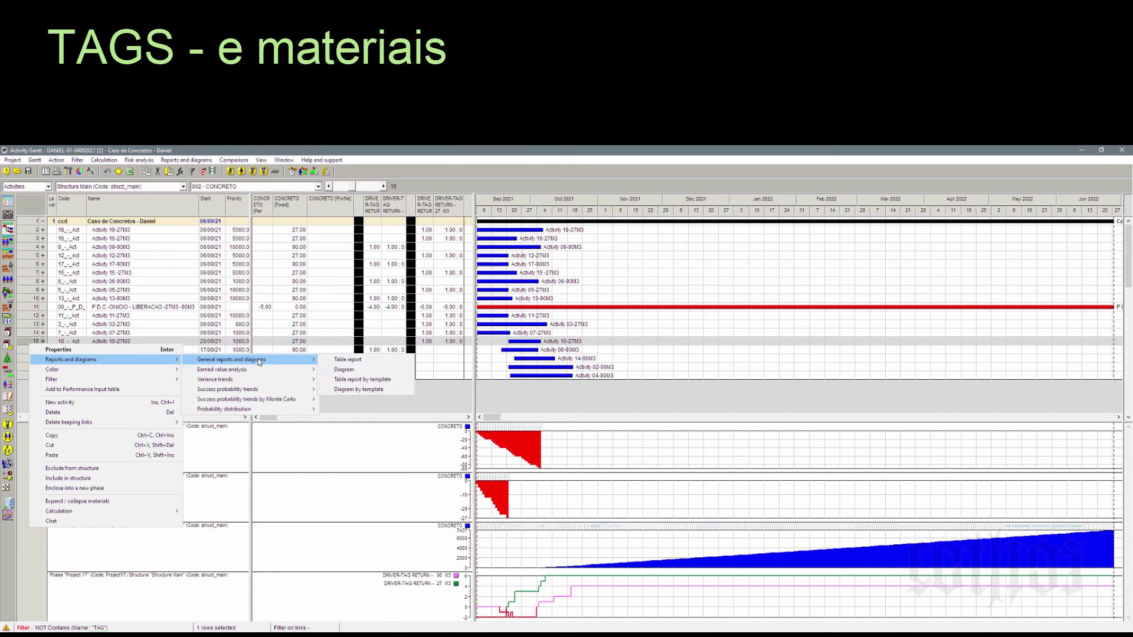
click(343, 369)
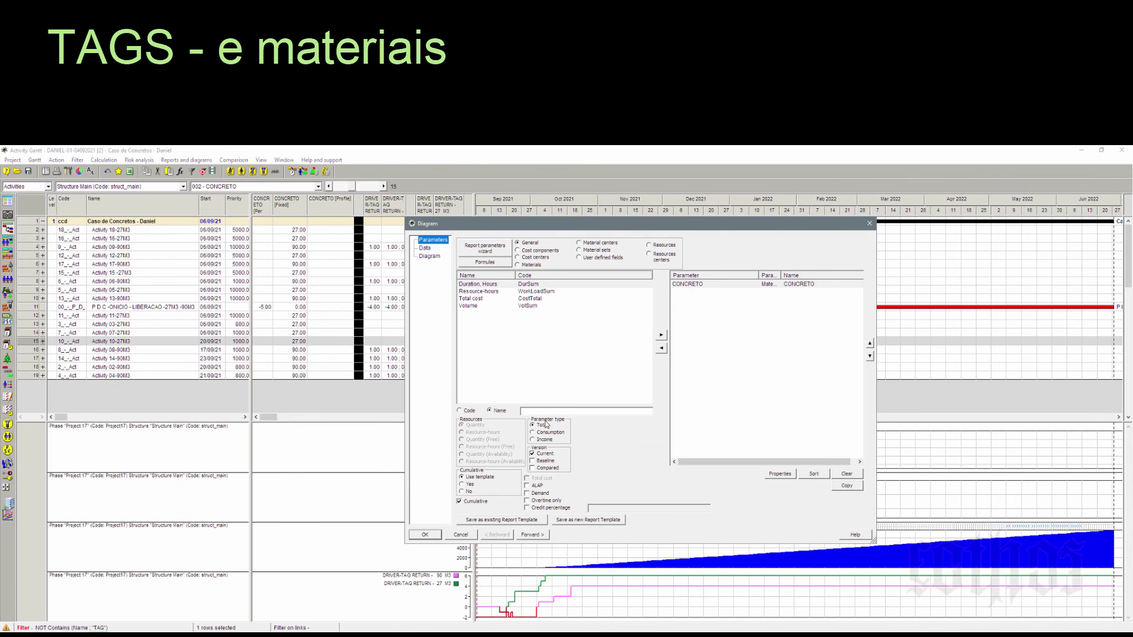
click(425, 535)
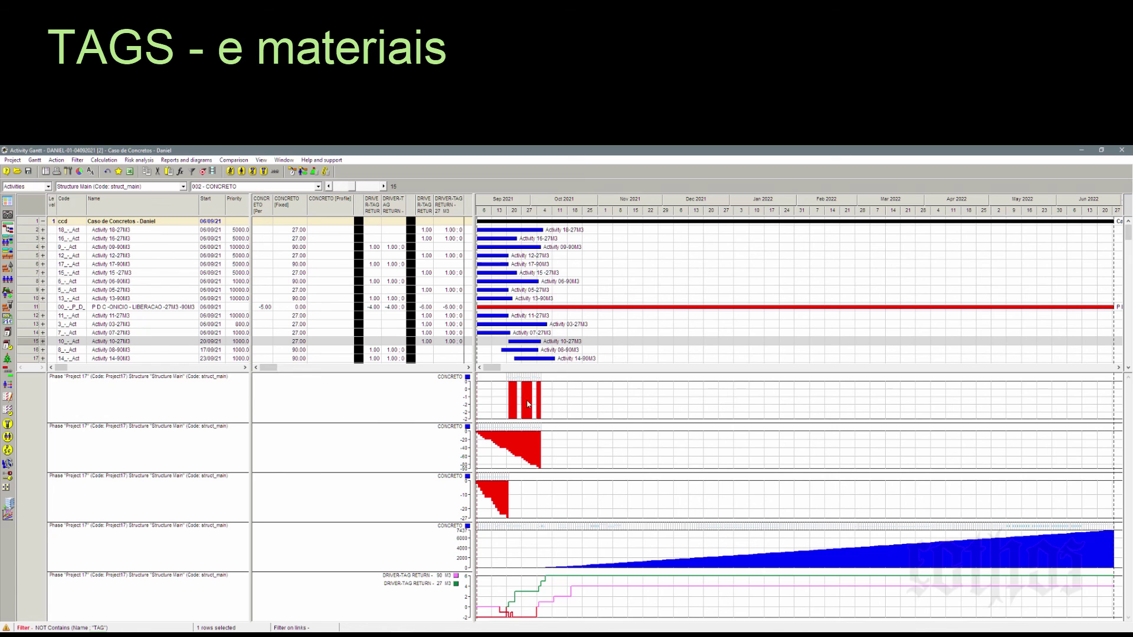
scroll(537, 405, up, 2)
scroll(538, 404, up, 3)
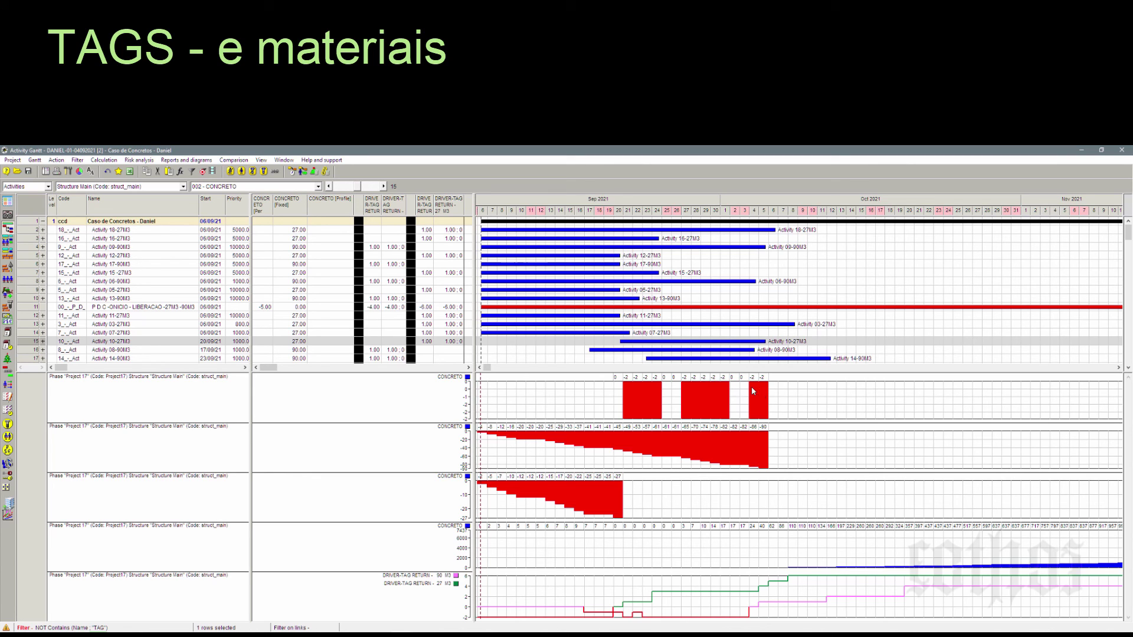
Give the consuming activities CONCRETO profiles of 27 : 0 or 90 : 0, matching their fixed quantities, and rerun the resource-constrained scheduling
click(330, 231)
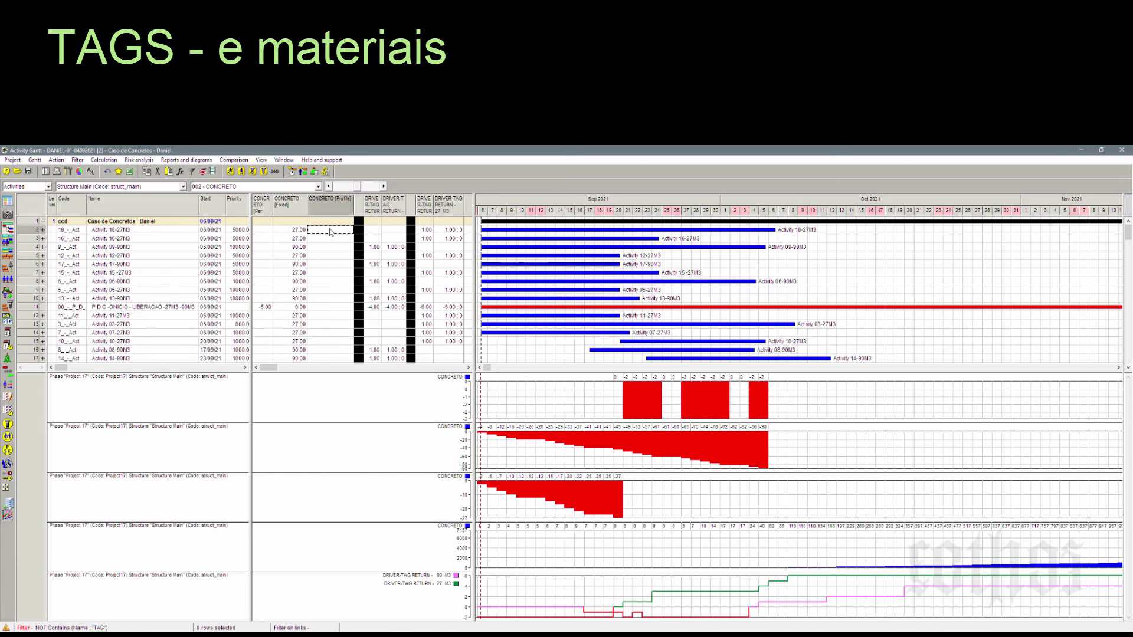
click(303, 173)
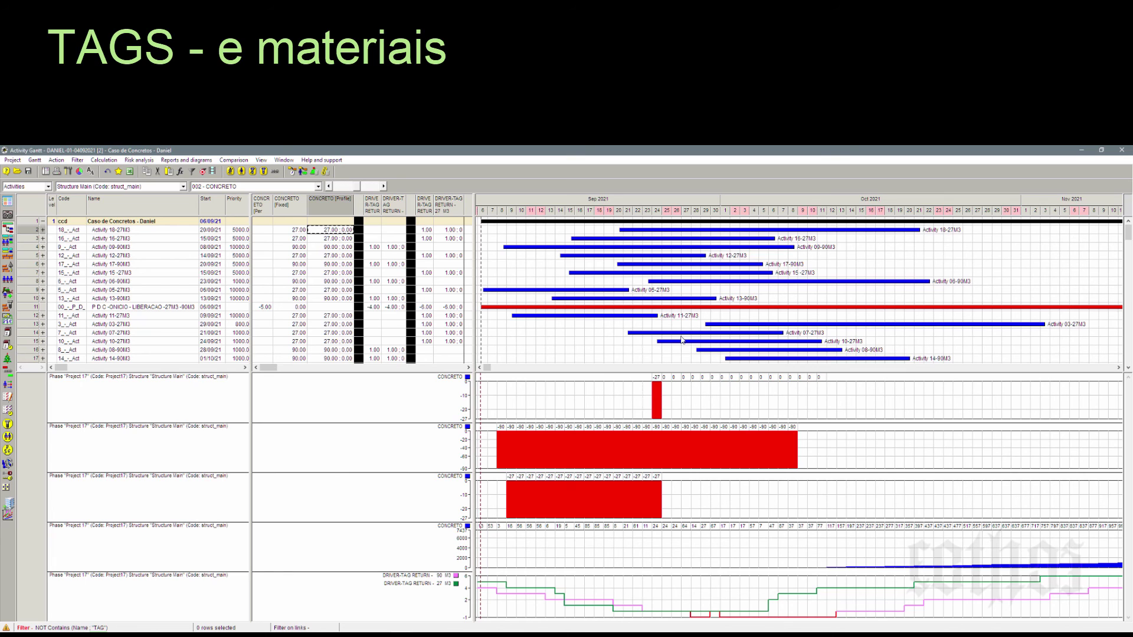
Compare the DRIVER-TAG RETURN columns with the CONCRETO profile column and examine Activity 18-27M3's concrete profile
mouse_move(649, 268)
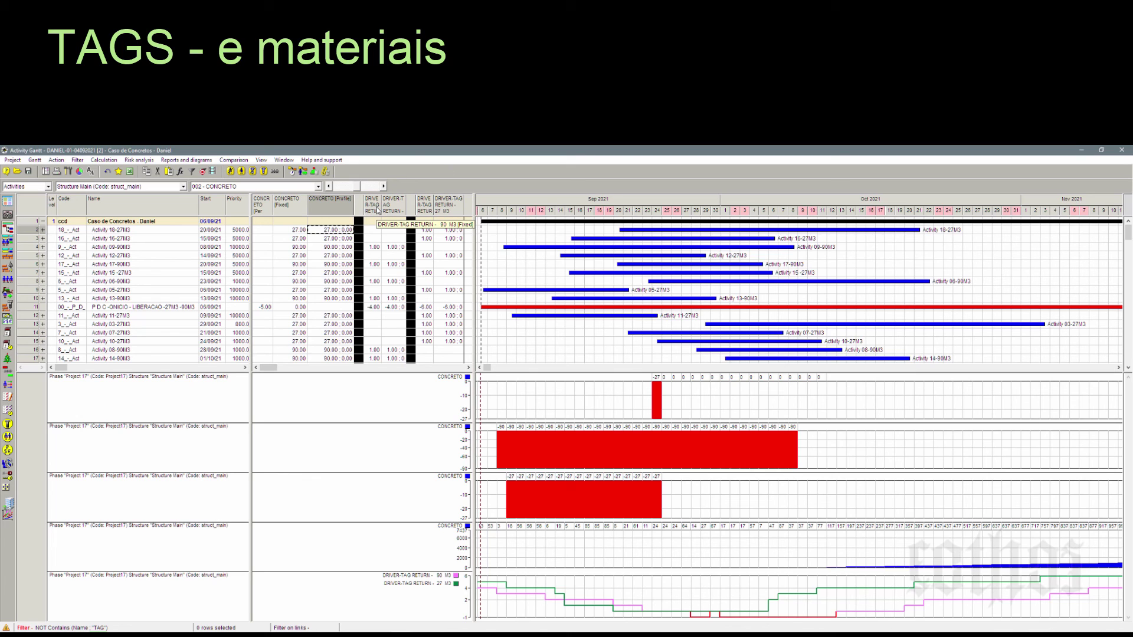
mouse_move(592, 229)
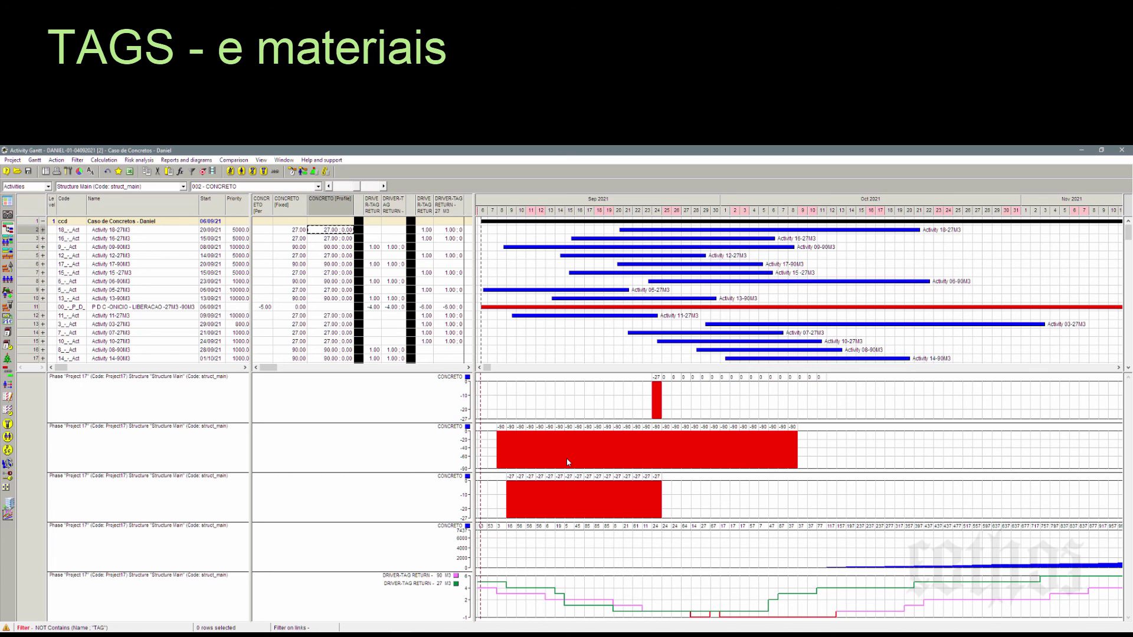
click(375, 206)
click(452, 208)
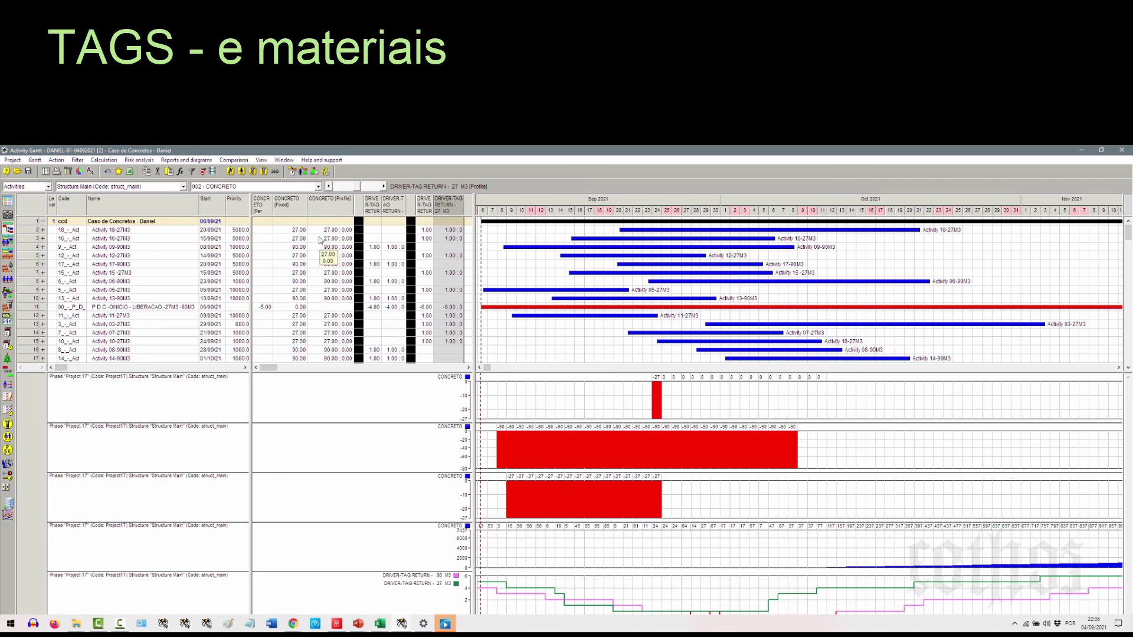
click(323, 207)
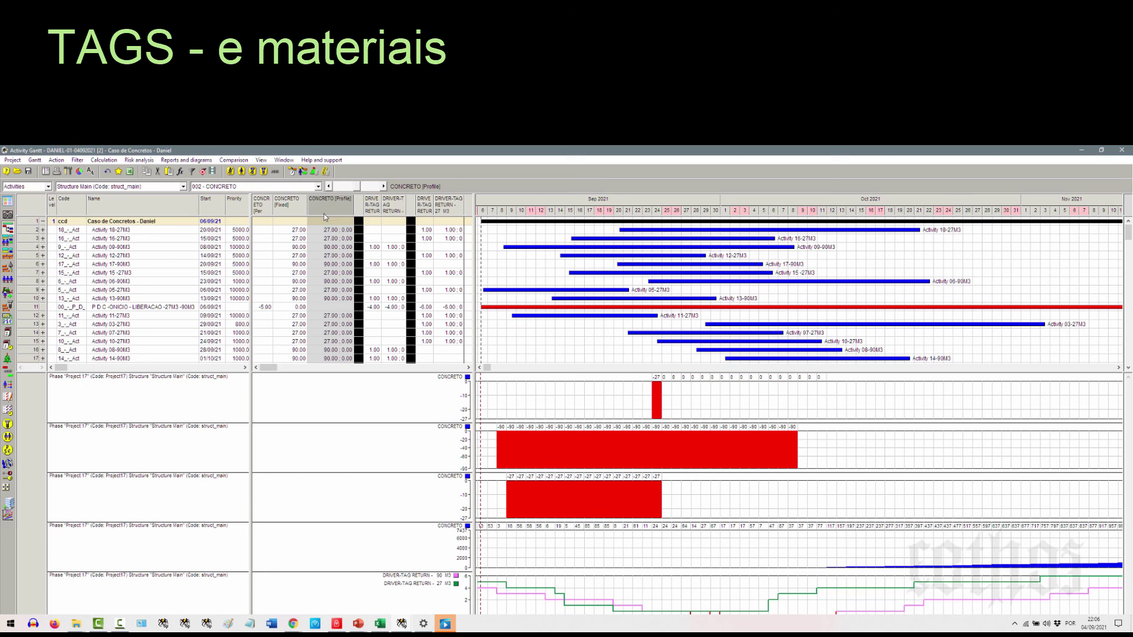
click(327, 231)
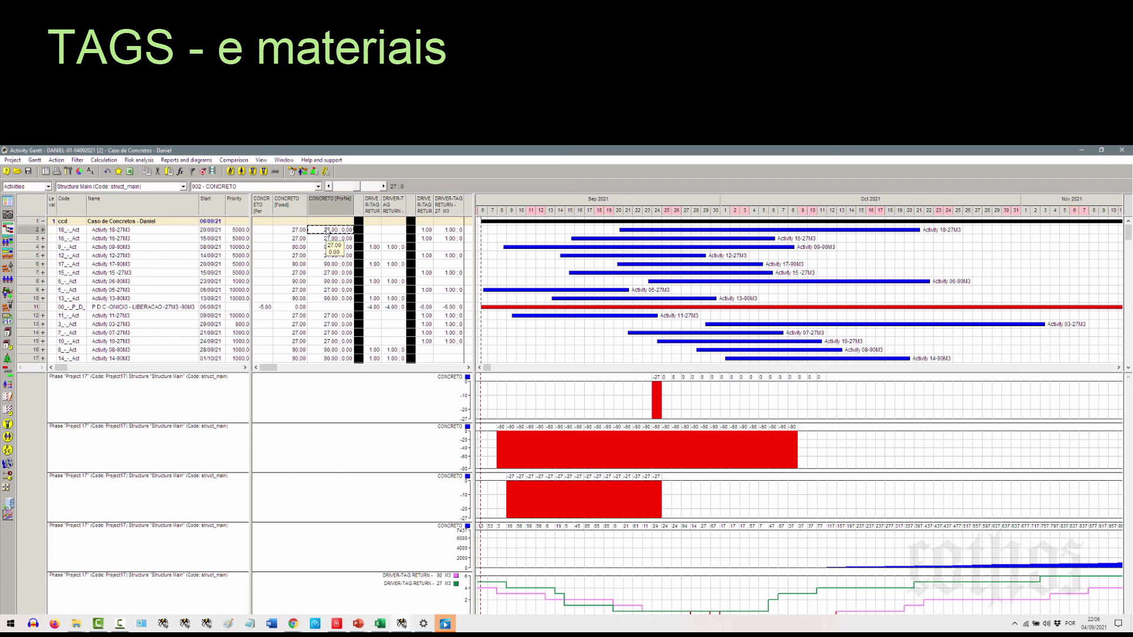
Show the whole project on the timeline and sort the activities by their start date
right_click(729, 201)
click(748, 219)
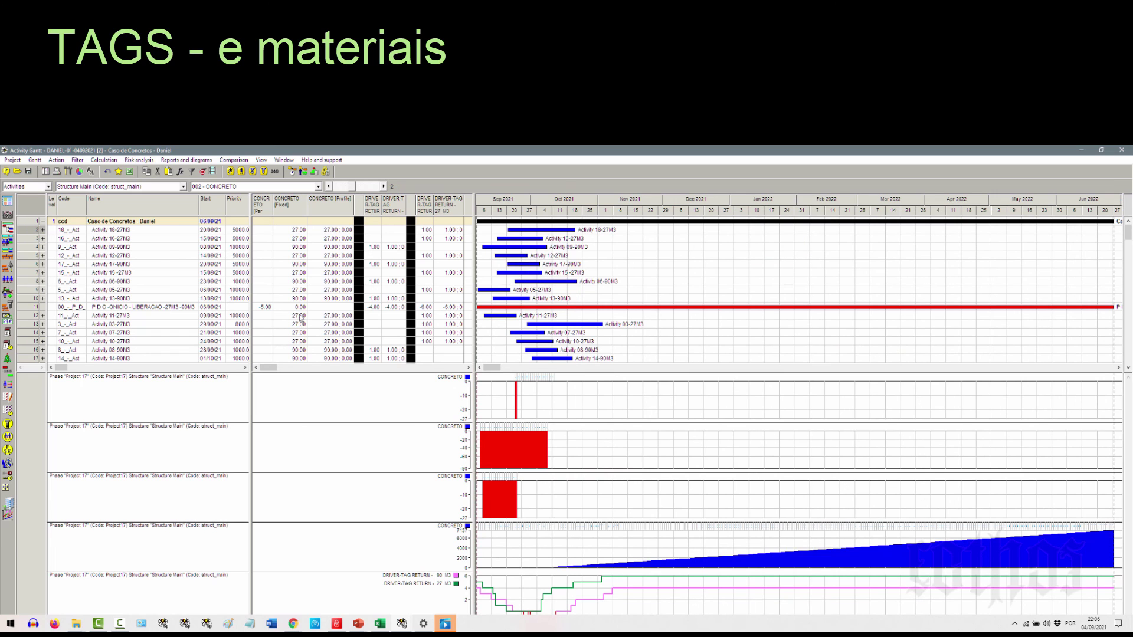
click(27, 308)
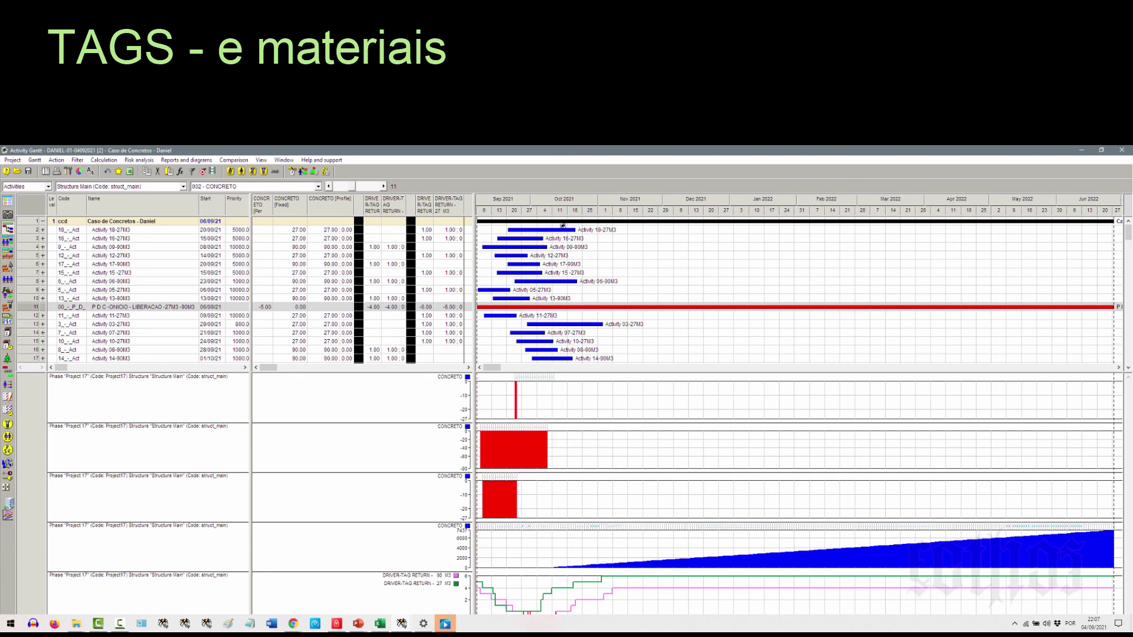
right_click(220, 209)
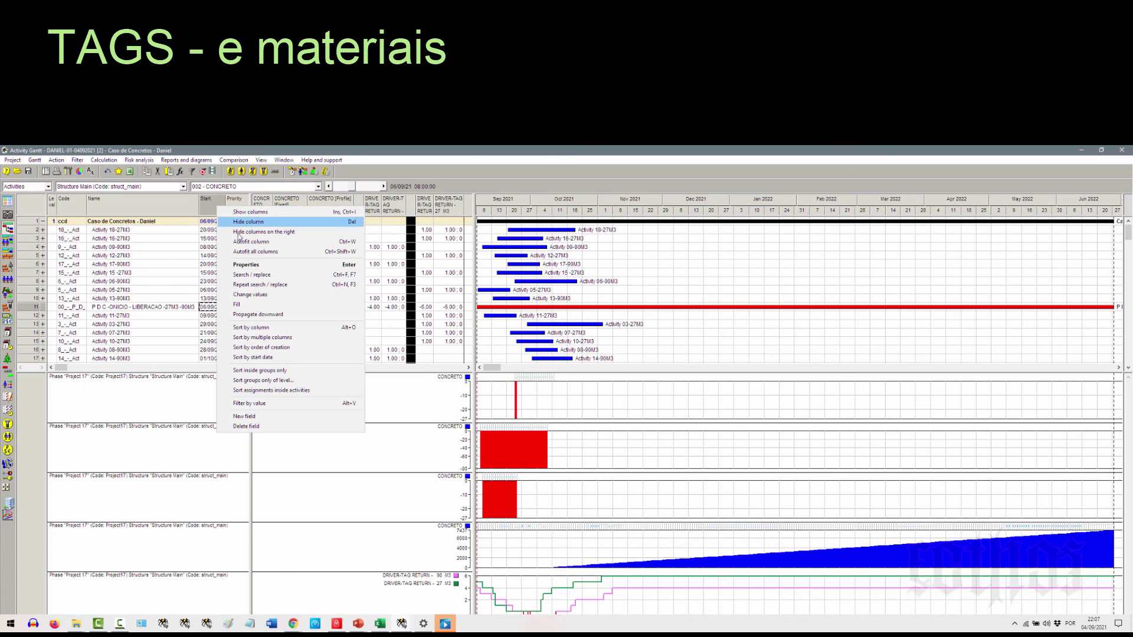
click(260, 327)
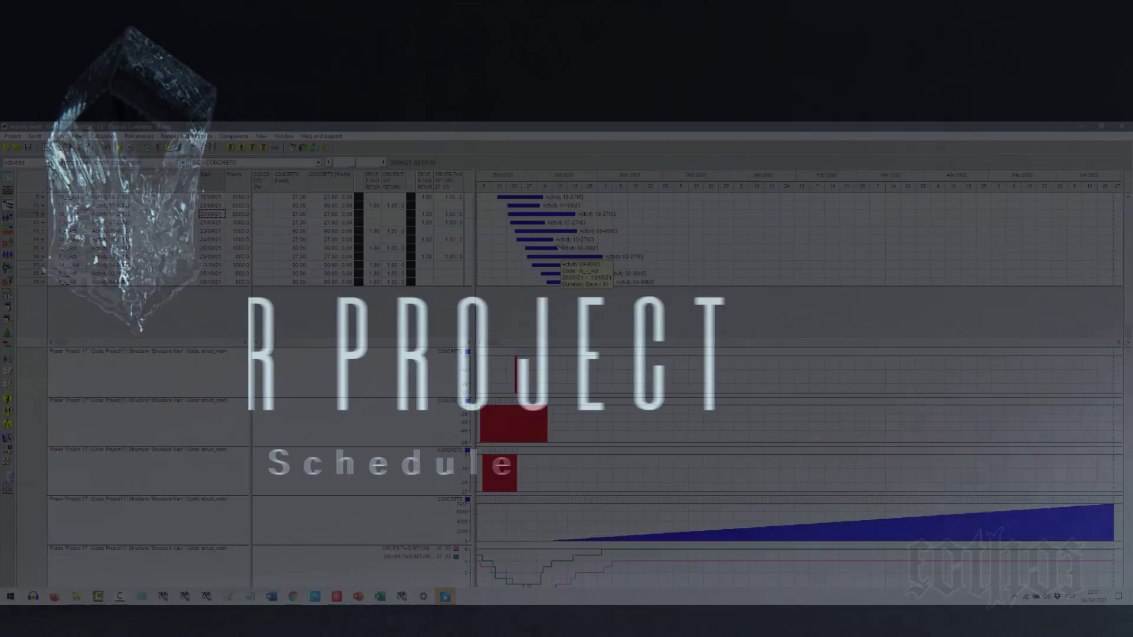